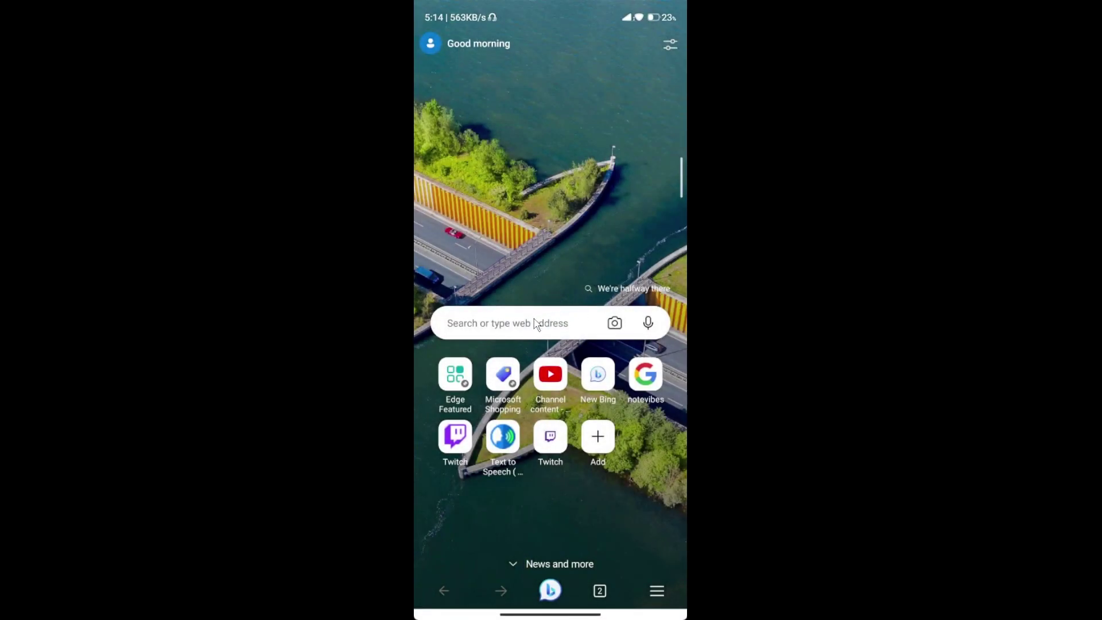
Search Google for 'pojavlauncher' by typing 'pojav' and picking the suggestion
left_click(536, 324)
type("pojav")
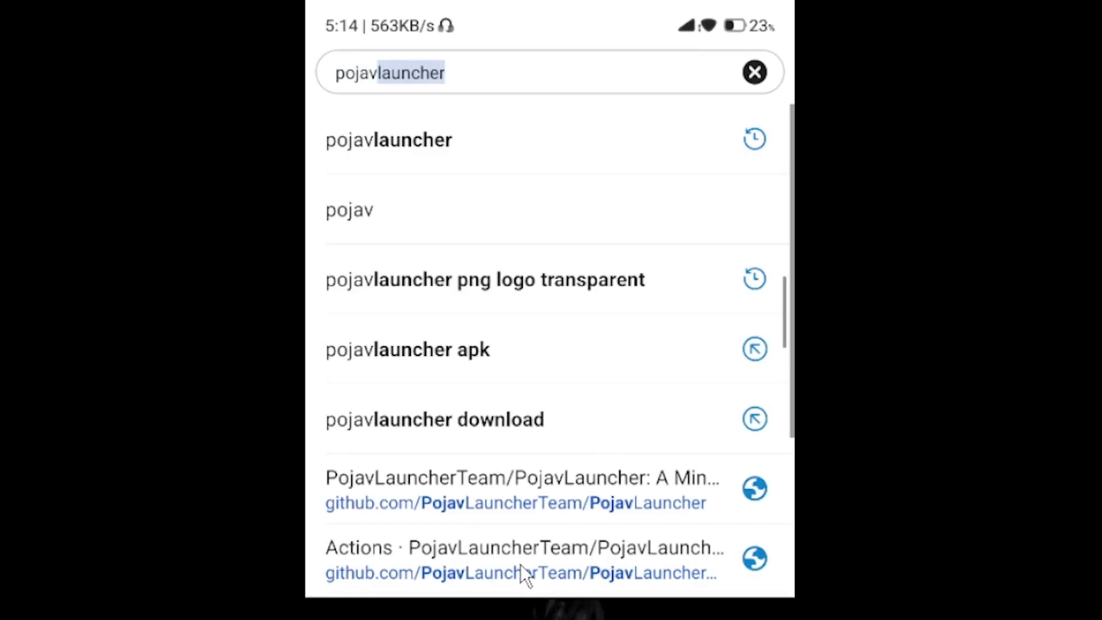
left_click(404, 144)
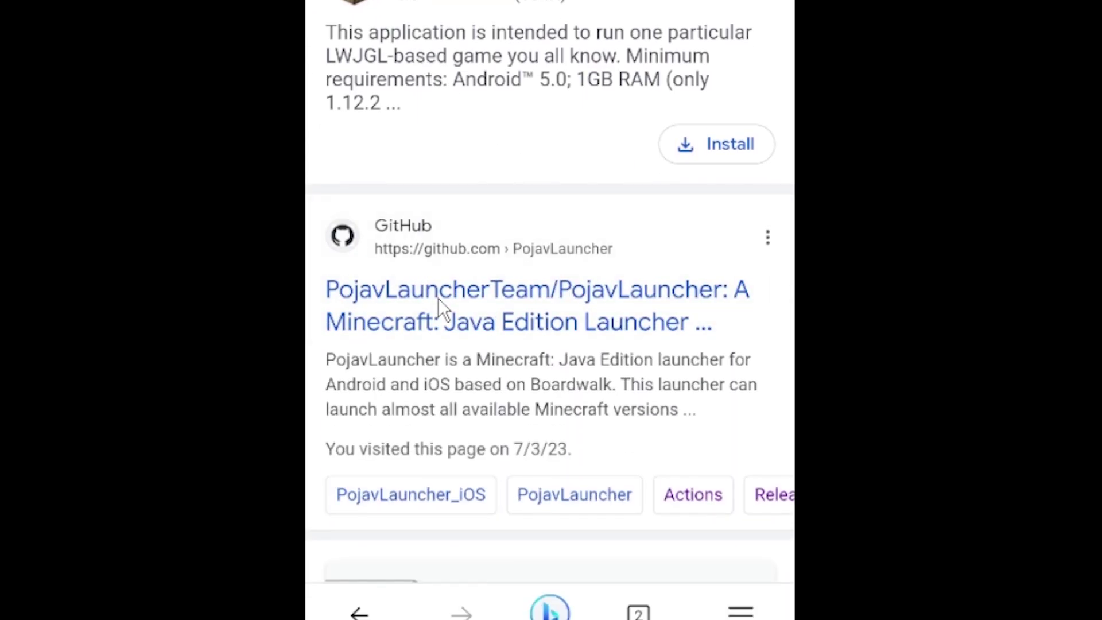
Open the PojavLauncher GitHub repository and switch Edge to the desktop site, zoomed in
left_click(439, 299)
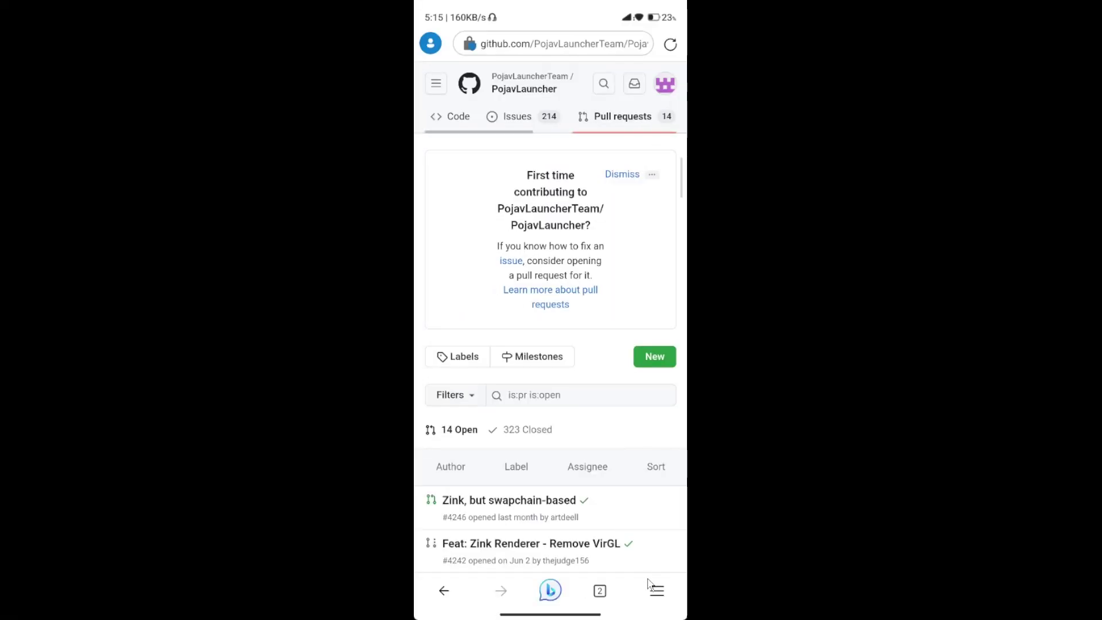
left_click(656, 590)
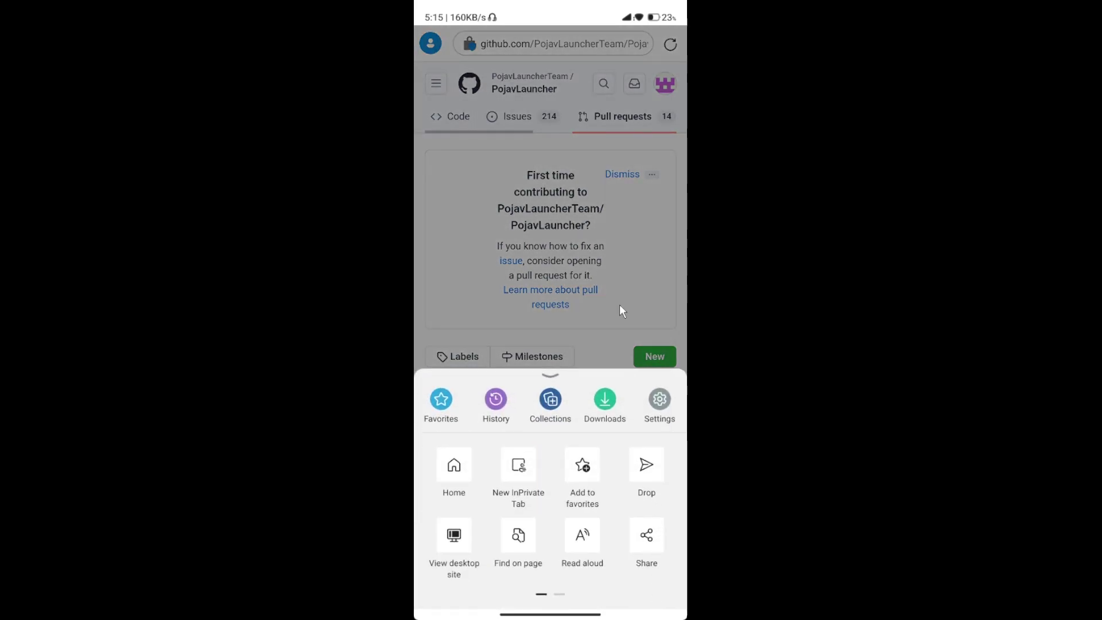
left_click(683, 314)
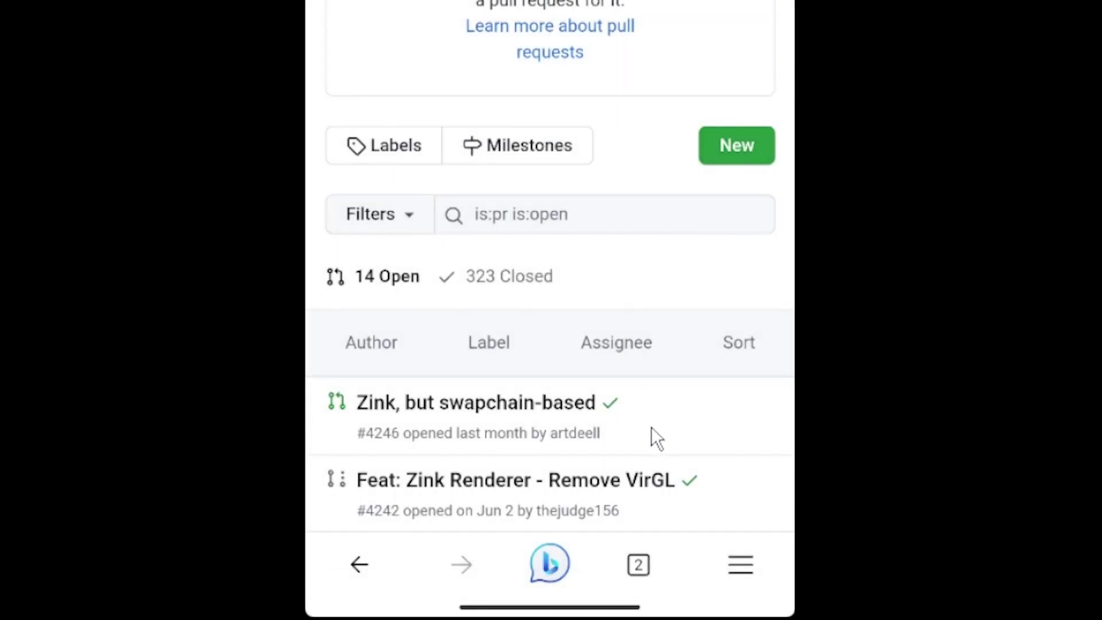
left_click(743, 562)
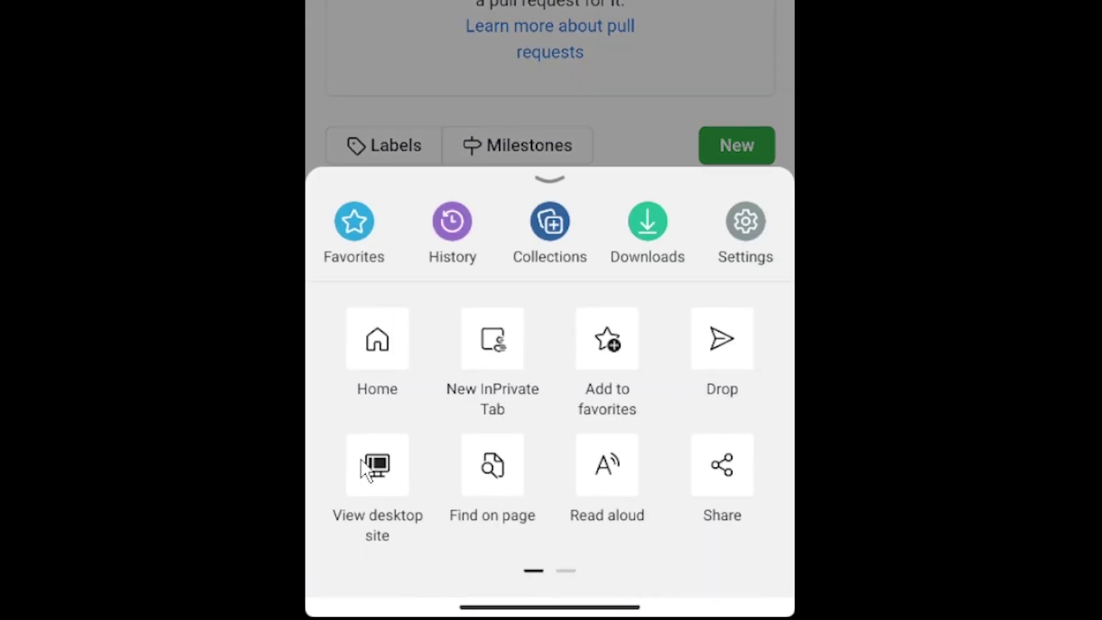
left_click(381, 492)
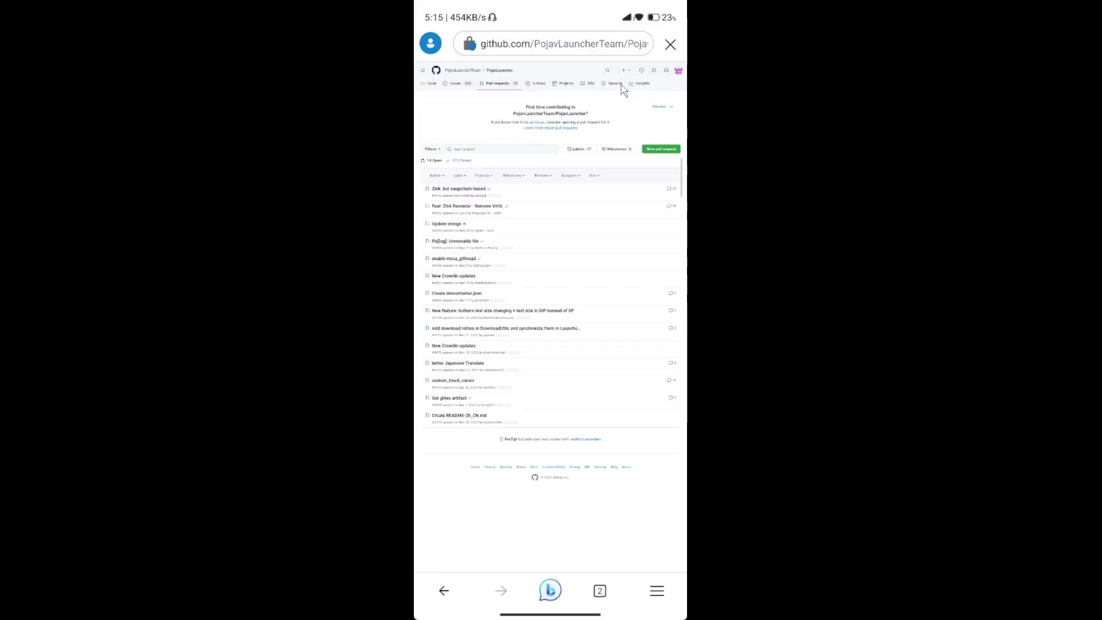
double_click(615, 86)
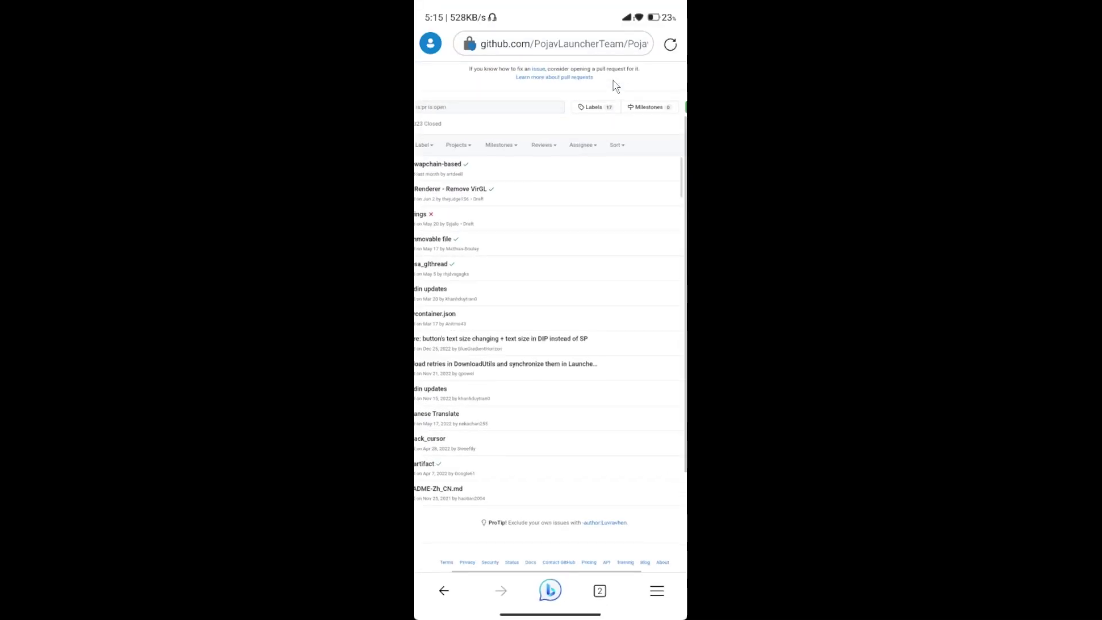
scroll(616, 86, "up", 1)
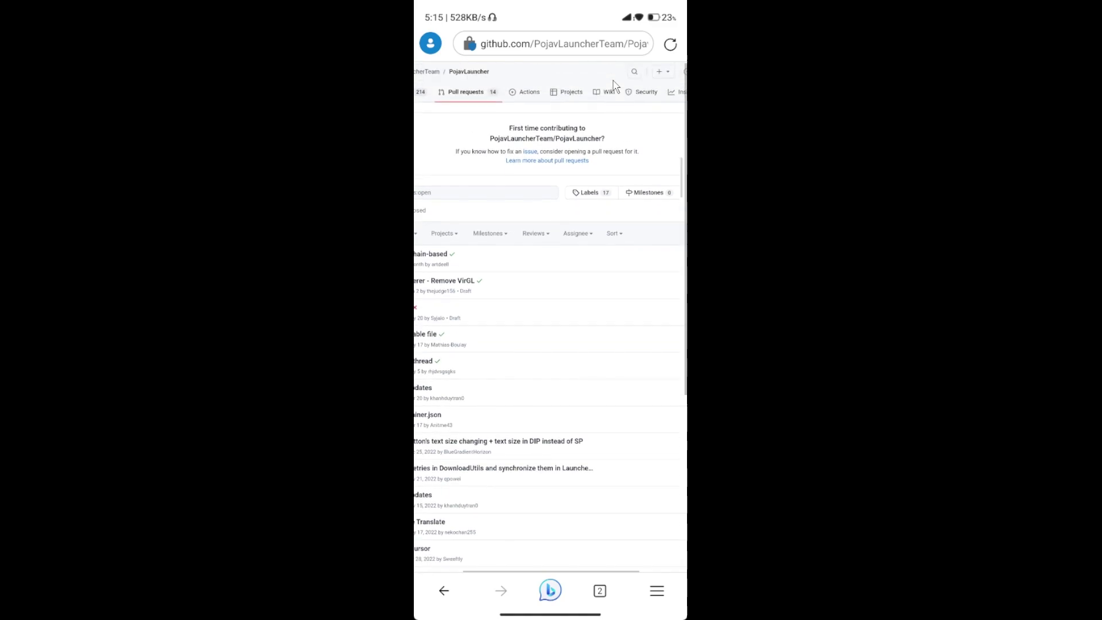
Open the repository's Actions workflow runs and browse through the first two pages
left_click(523, 96)
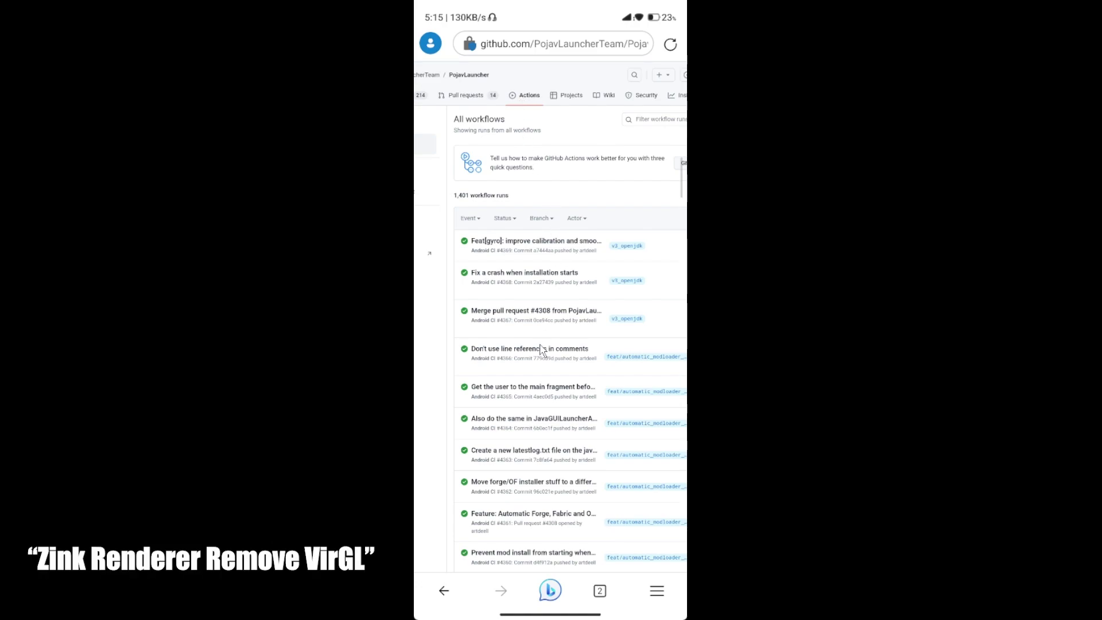
scroll(555, 391, "down", 6)
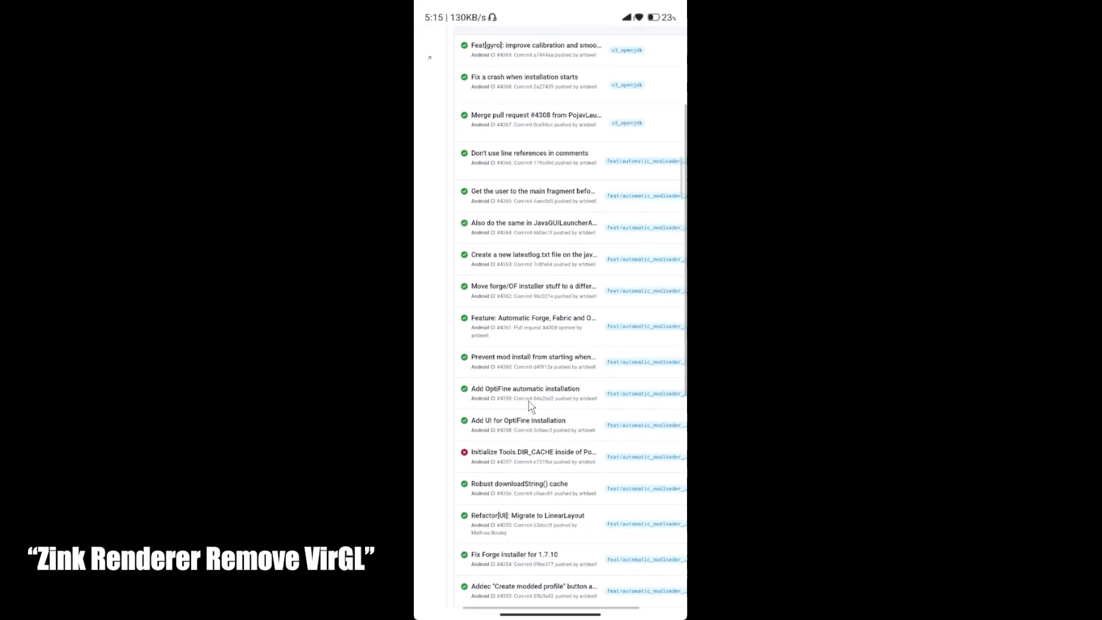
scroll(524, 504, "down", 3)
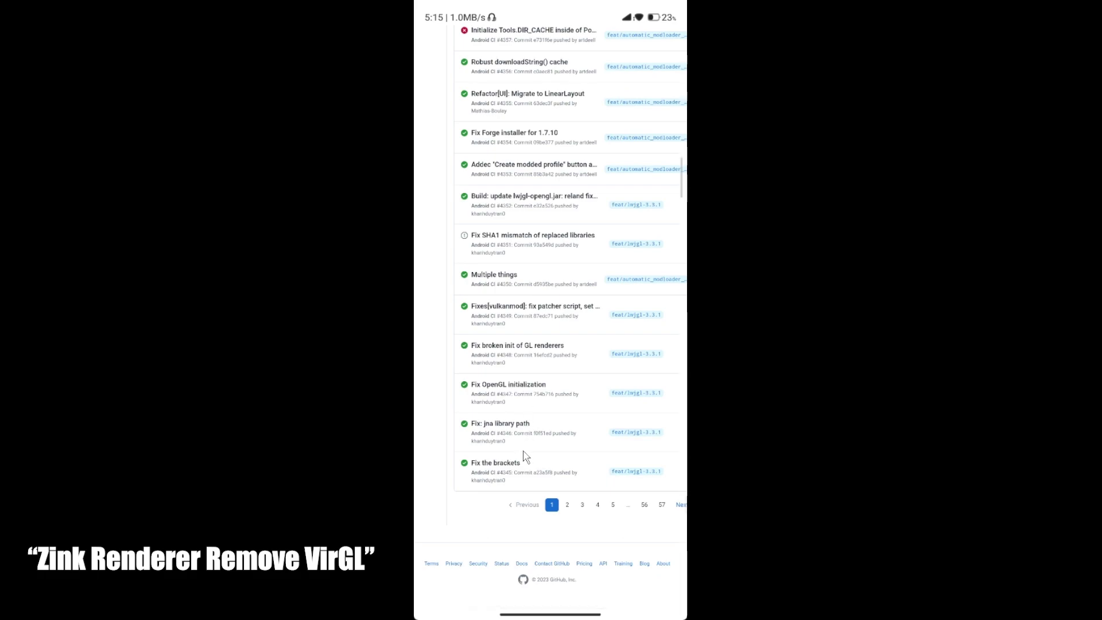
left_click(567, 506)
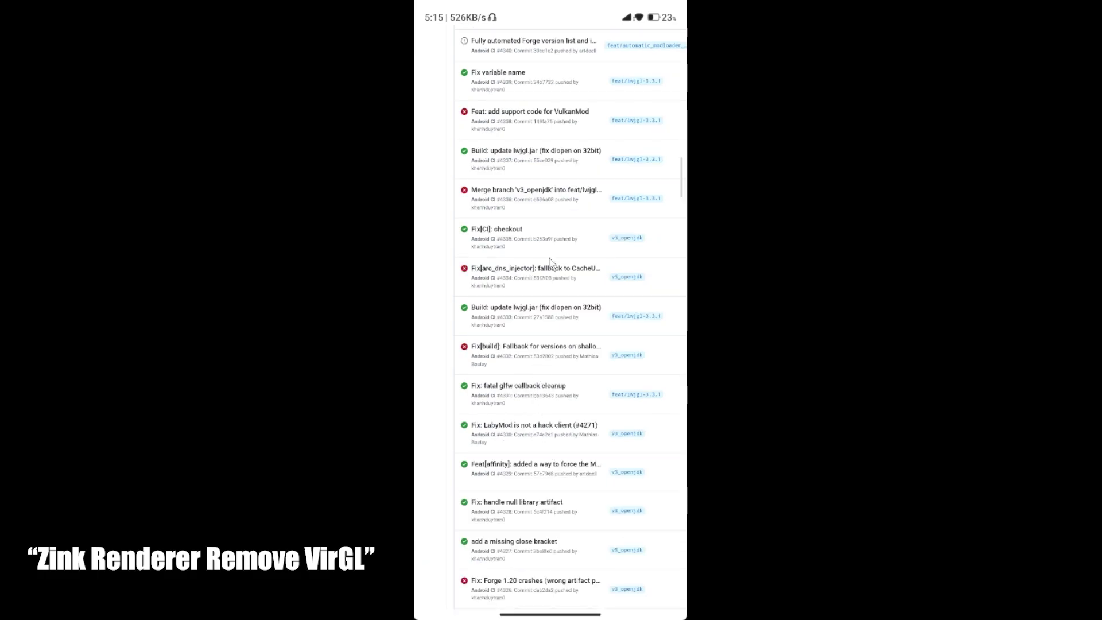
scroll(549, 262, "up", 3)
scroll(553, 253, "down", 5)
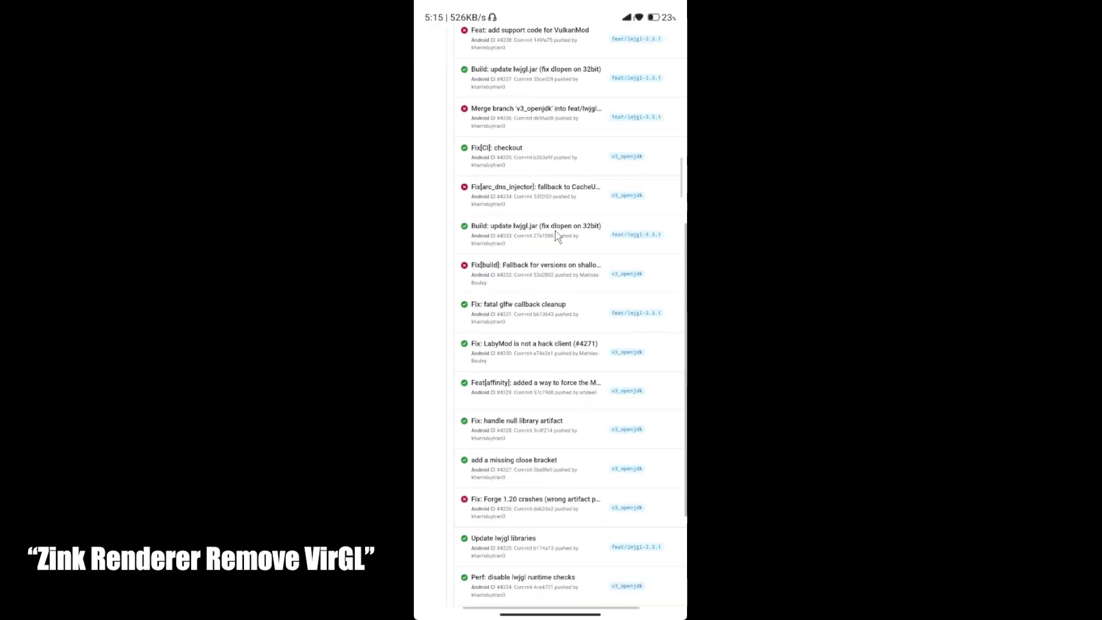
scroll(567, 511, "down", 5)
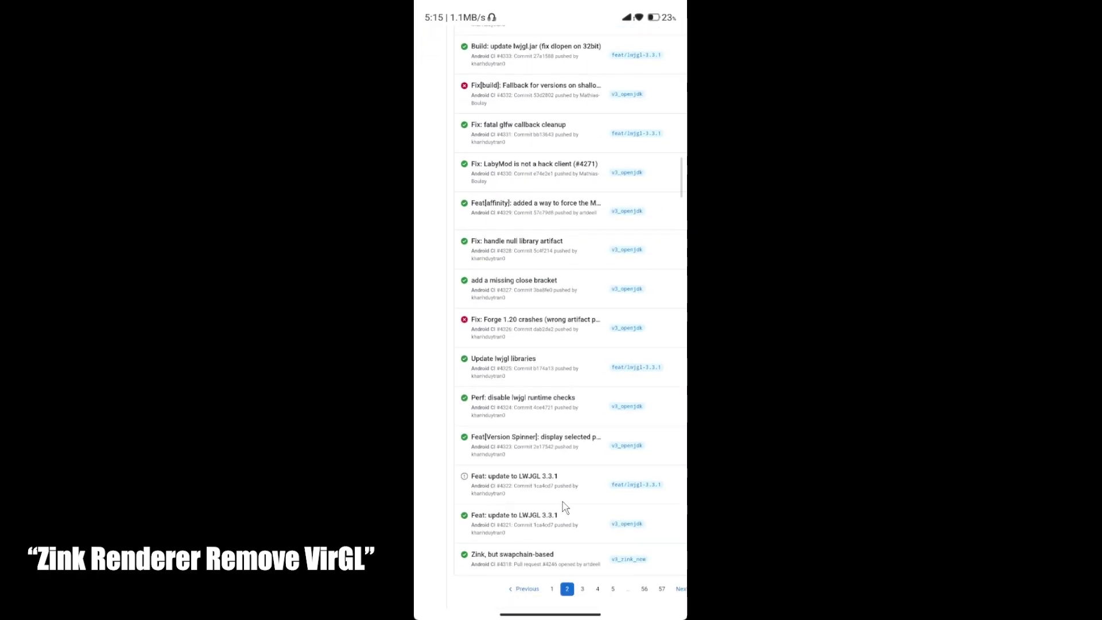
On the third page of runs, locate the 'Feat: Zink Renderer - Remove VirGL' run
left_click(582, 589)
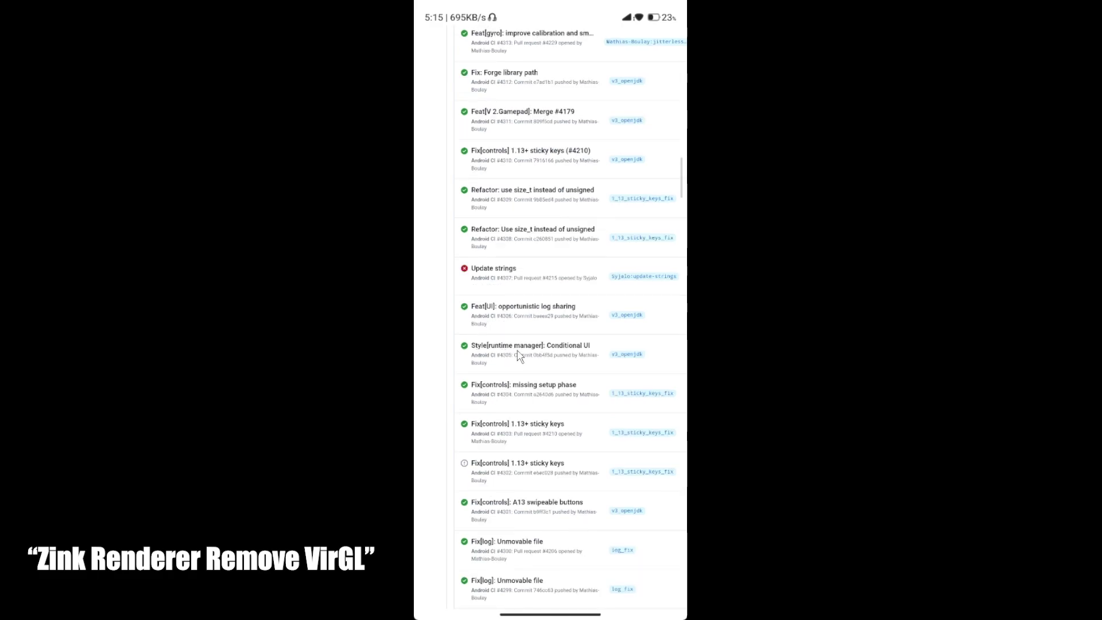
scroll(531, 143, "up", 5)
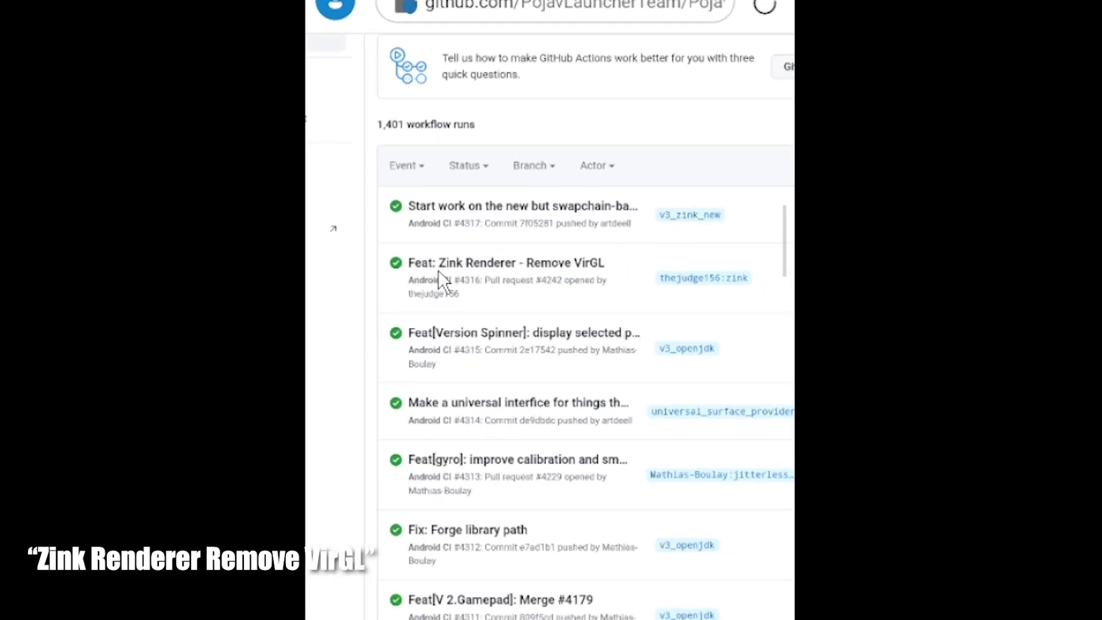
right_click(567, 265)
left_click(557, 170)
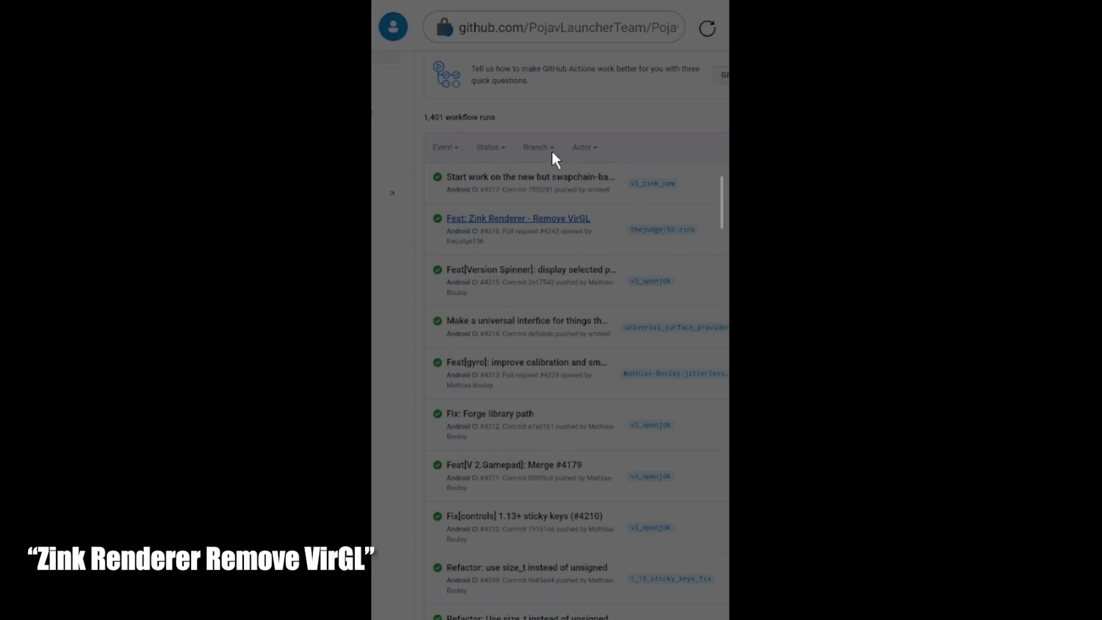
Download the app-debug.zip artifact from the Zink Renderer run, check its progress, and leave the browser
left_click(522, 276)
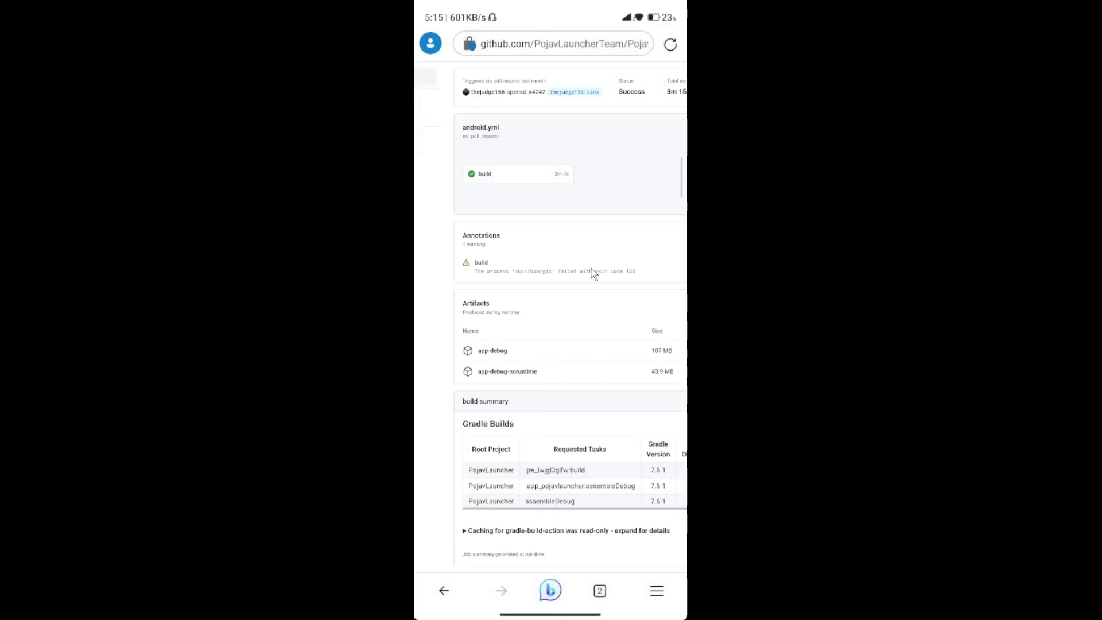
left_click_drag(433, 261, 433, 179)
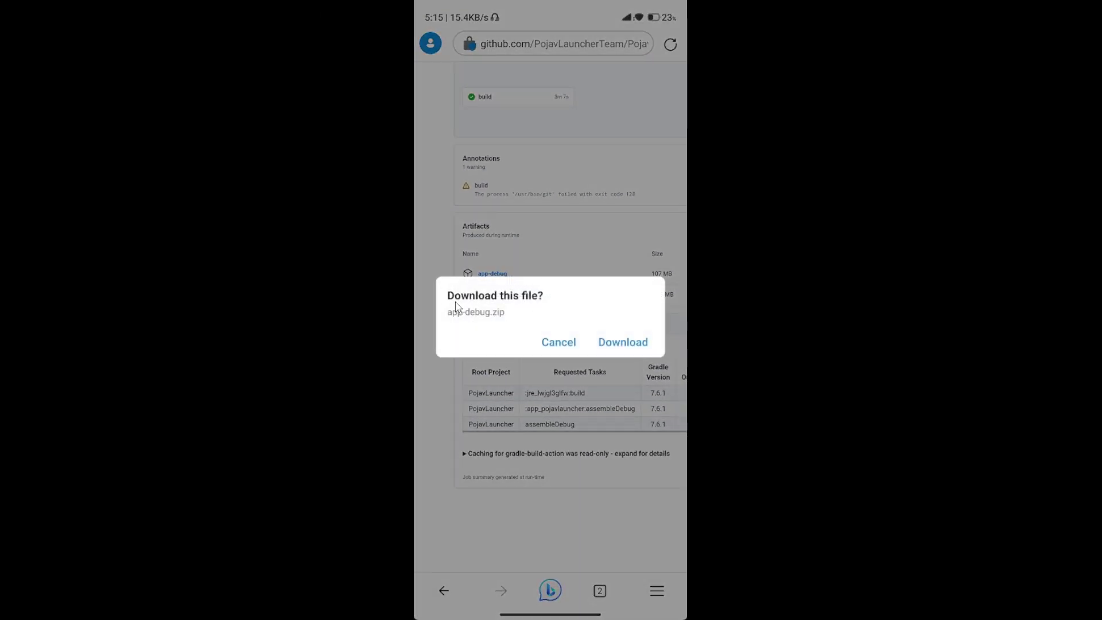
left_click(617, 344)
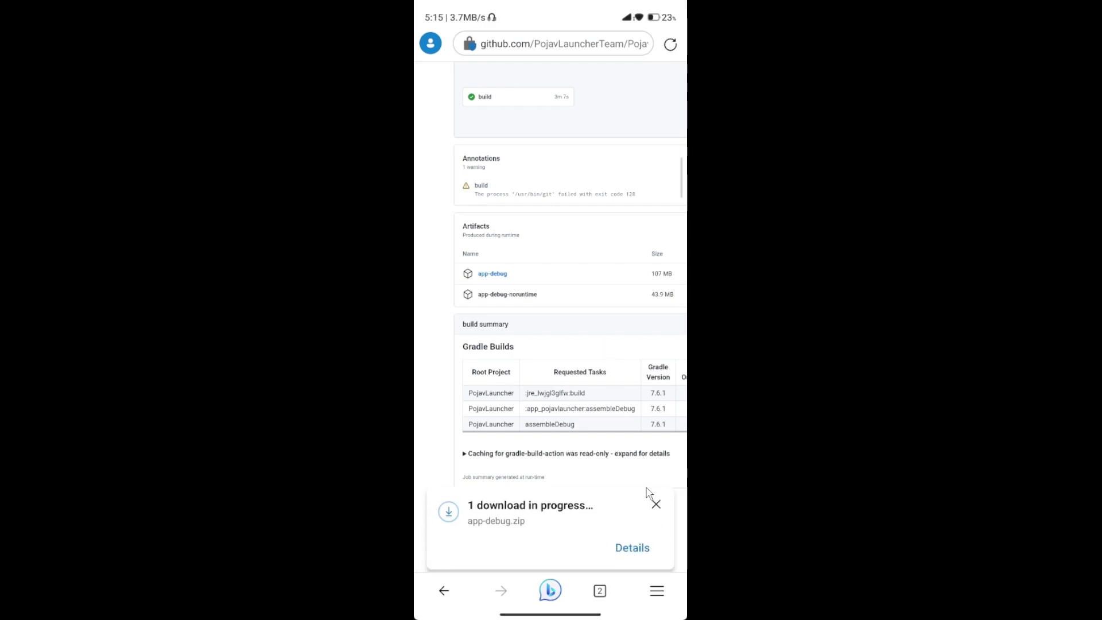
left_click(633, 548)
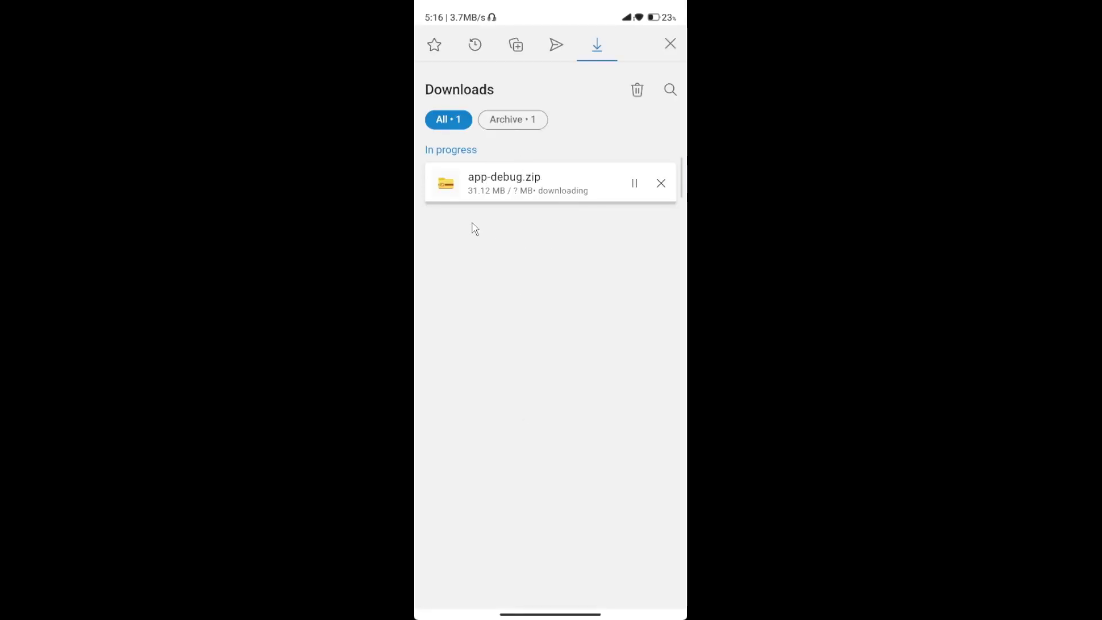
left_click_drag(549, 612, 550, 402)
In ZArchiver, open app-debug.zip from Download and install PojavLauncher from app-debug.apk
left_click(445, 69)
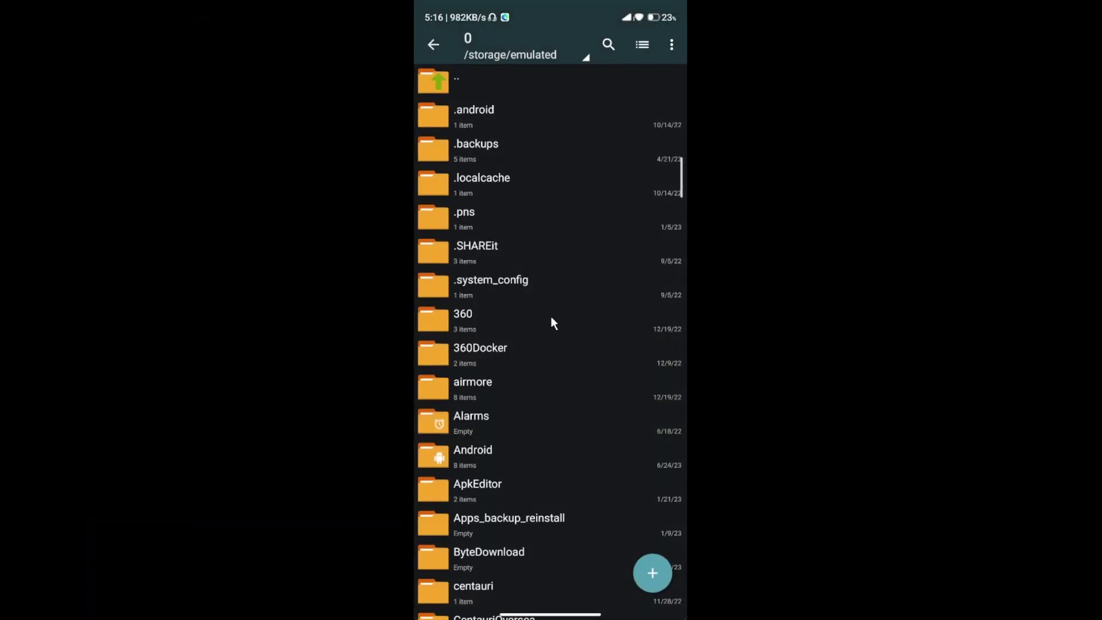
left_click(515, 29)
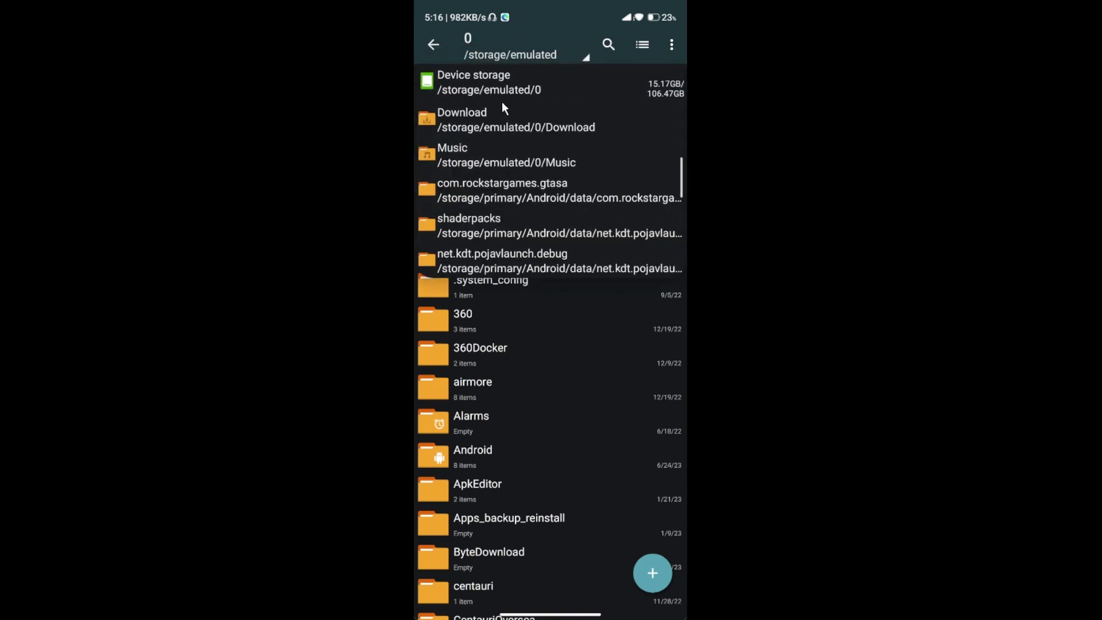
left_click(495, 113)
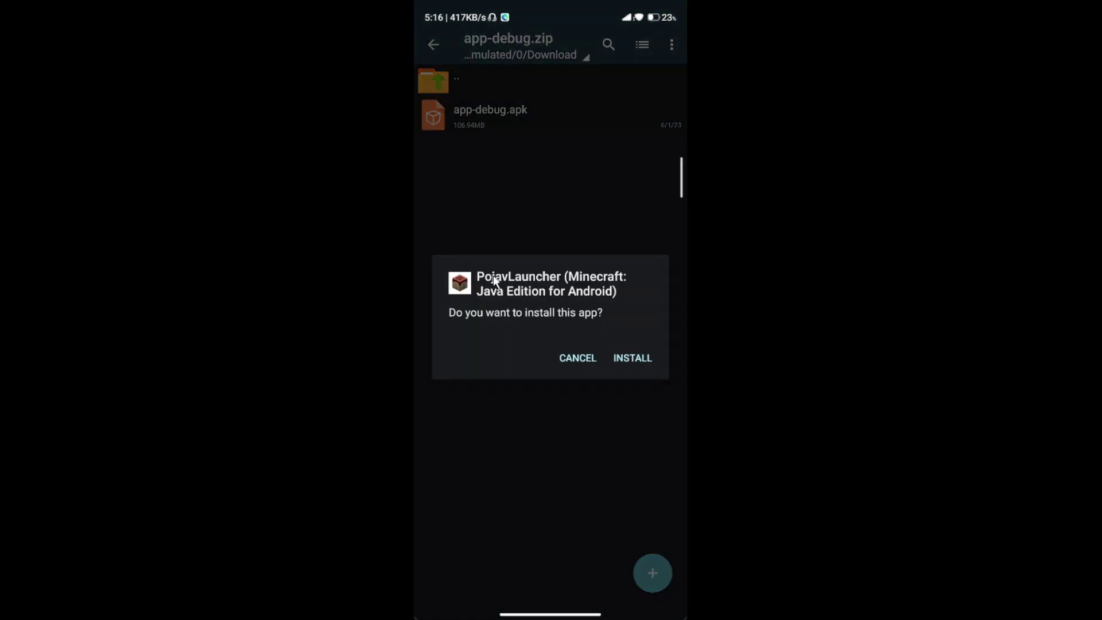
left_click(633, 355)
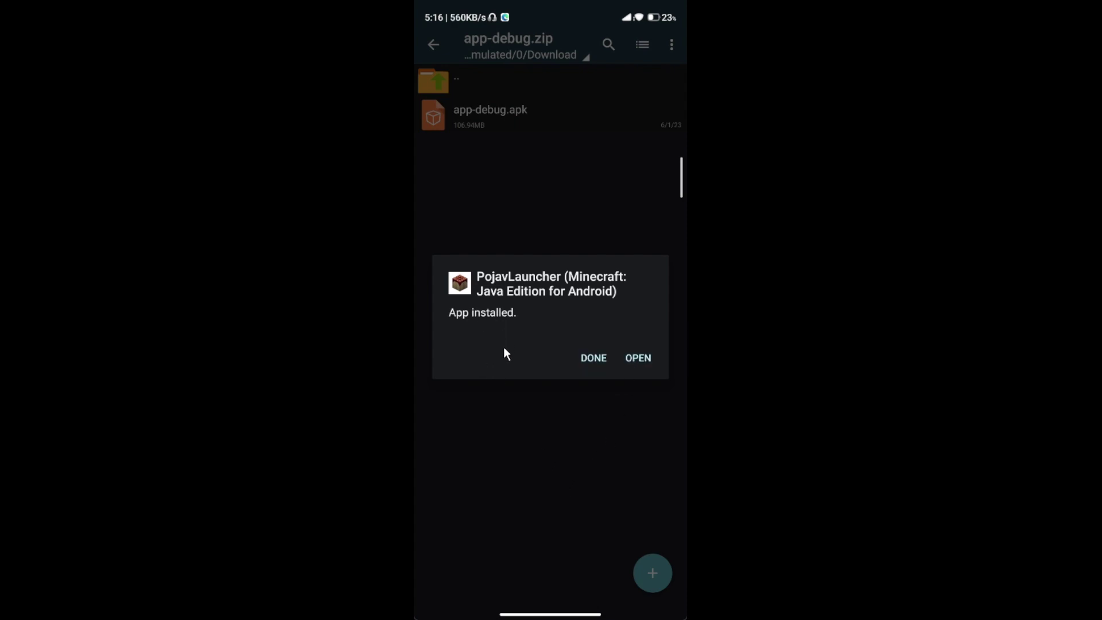
Launch PojavLauncher and set the default profile to version 1.20.1 with the Vulkan Zink renderer
left_click(636, 358)
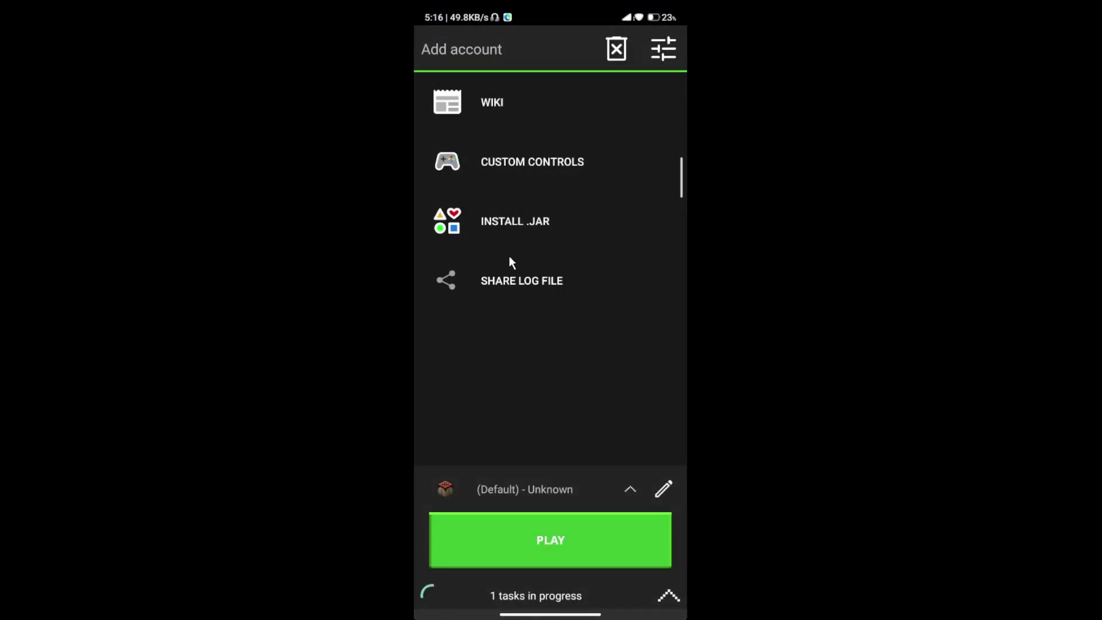
left_click(664, 494)
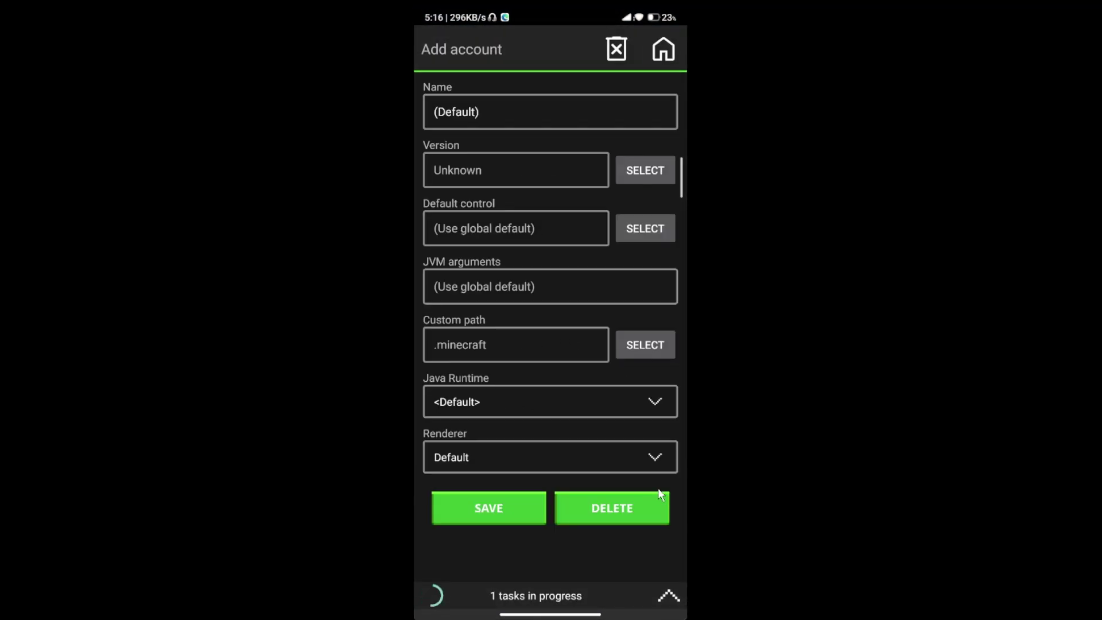
left_click(641, 171)
left_click(434, 251)
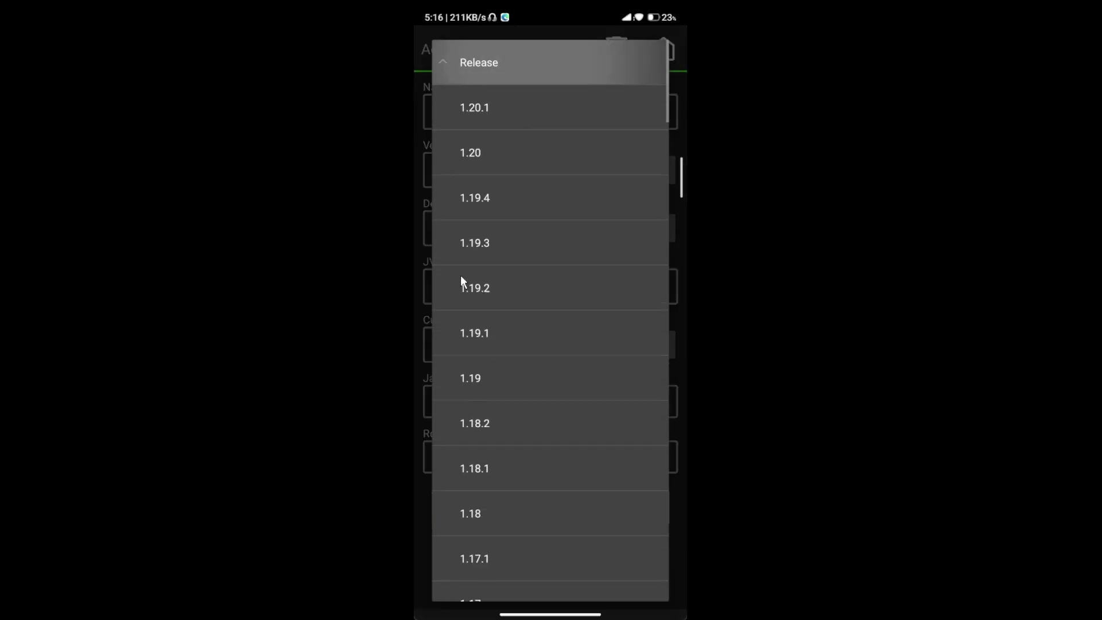
left_click(485, 109)
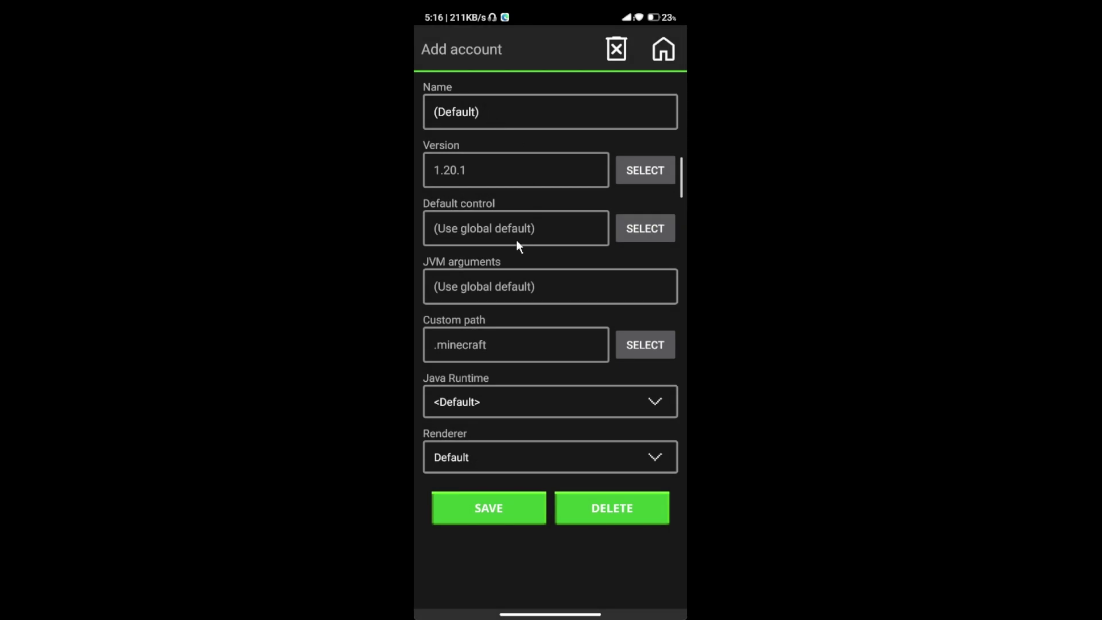
left_click(652, 458)
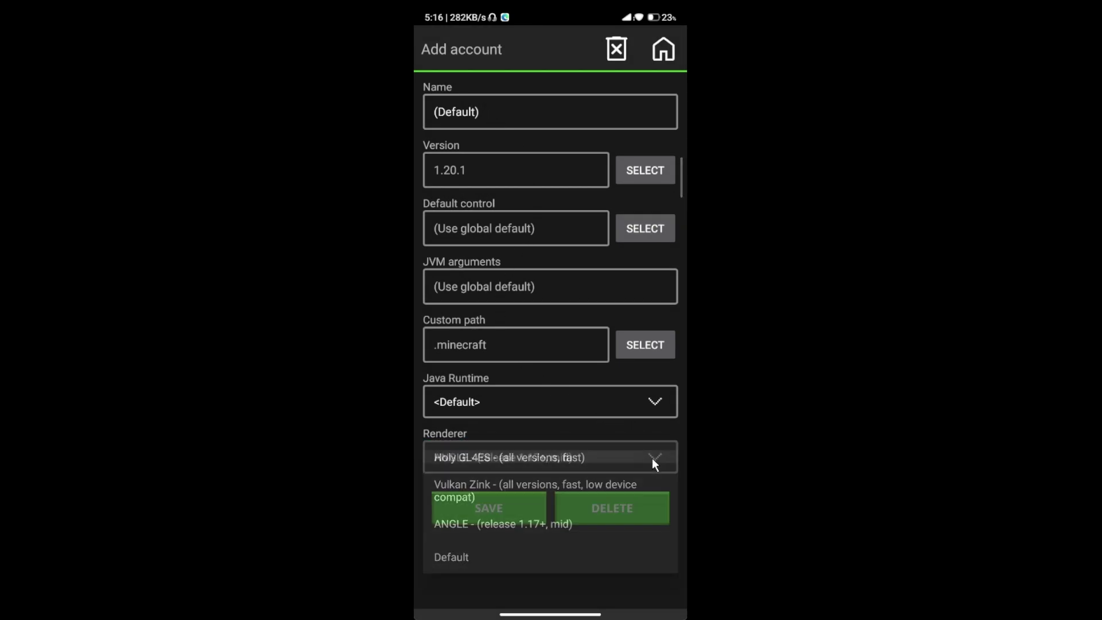
left_click(653, 460)
left_click(652, 457)
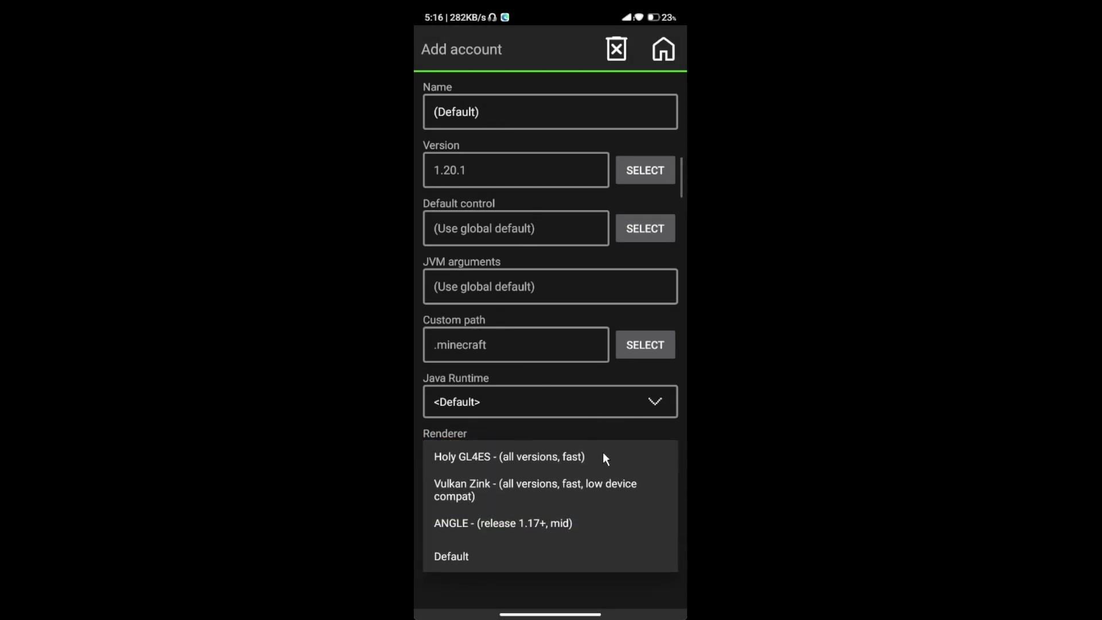
left_click(462, 484)
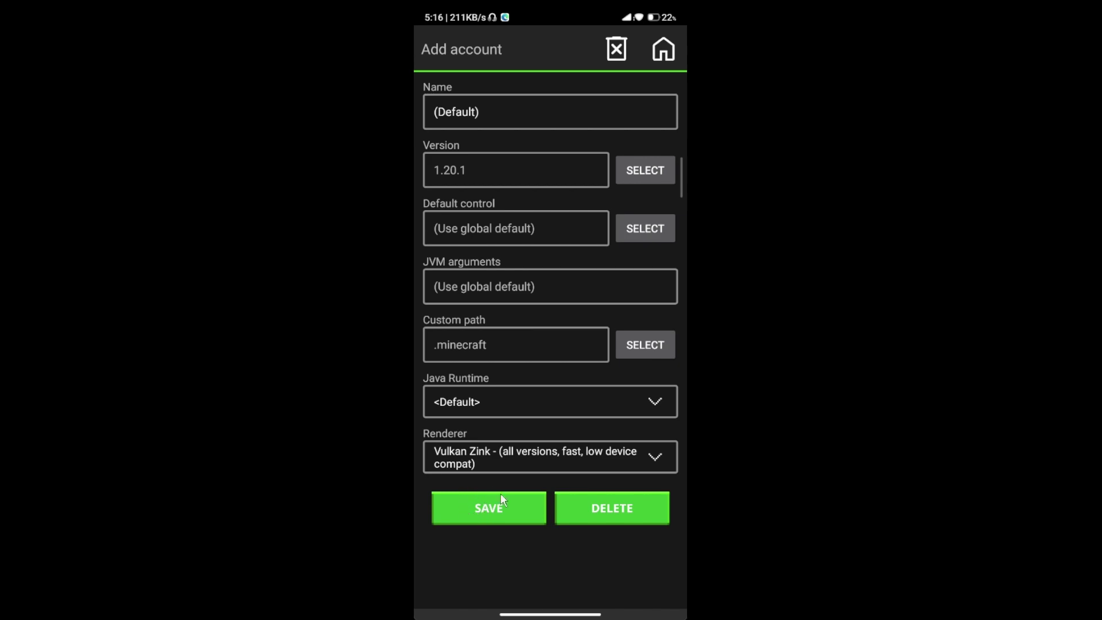
Save the profile, log in with a local account username, and launch Minecraft 1.20.1
left_click(497, 510)
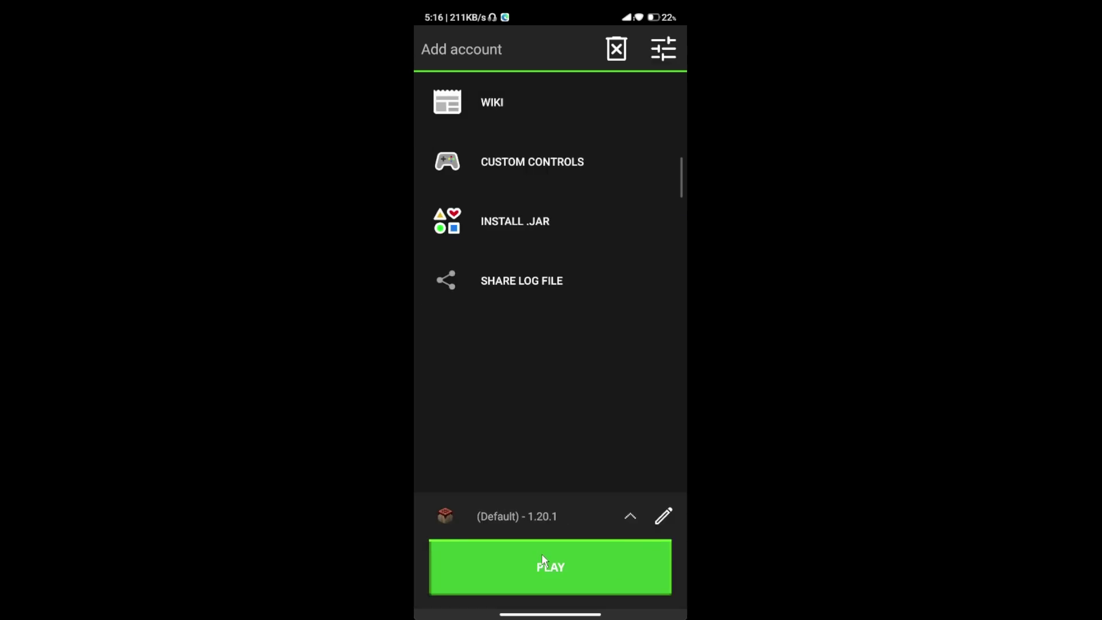
left_click(556, 556)
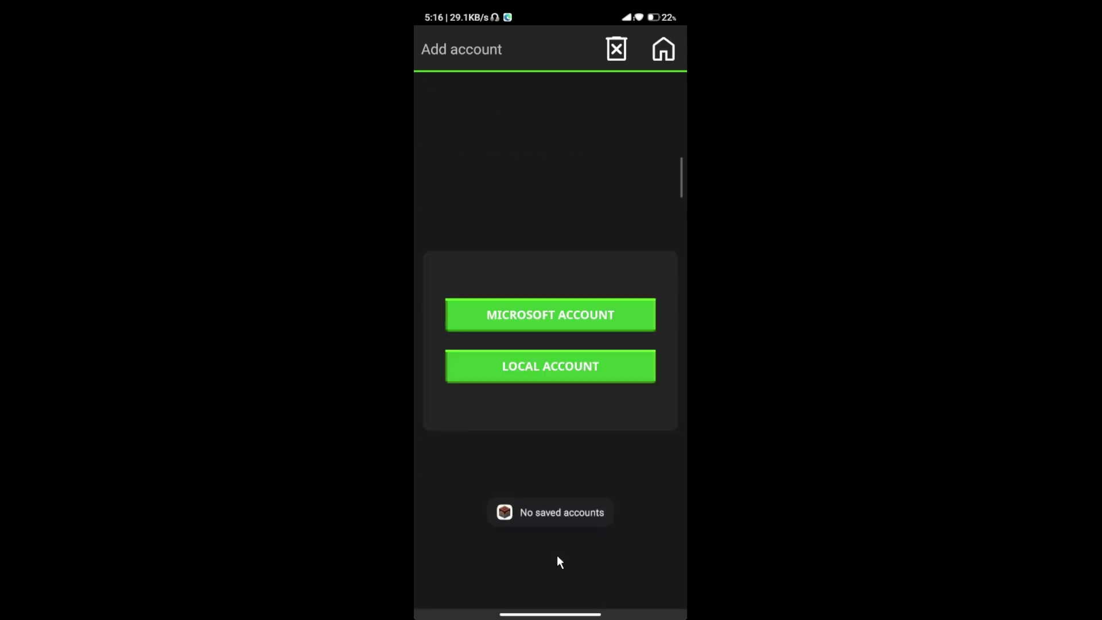
left_click(538, 374)
left_click(531, 326)
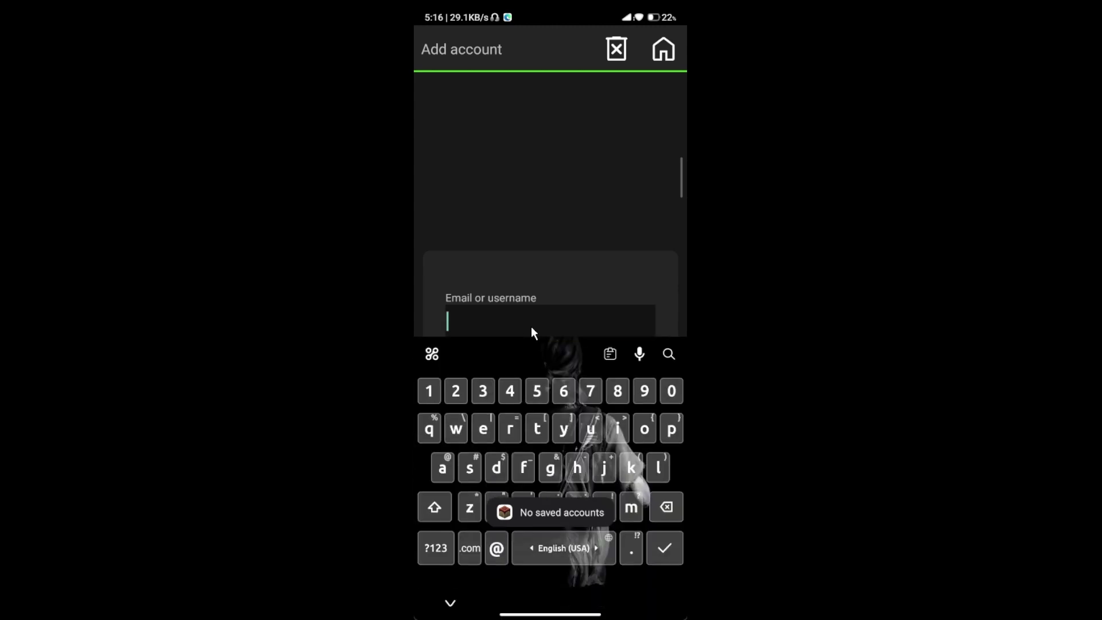
type("luvravhenMAX")
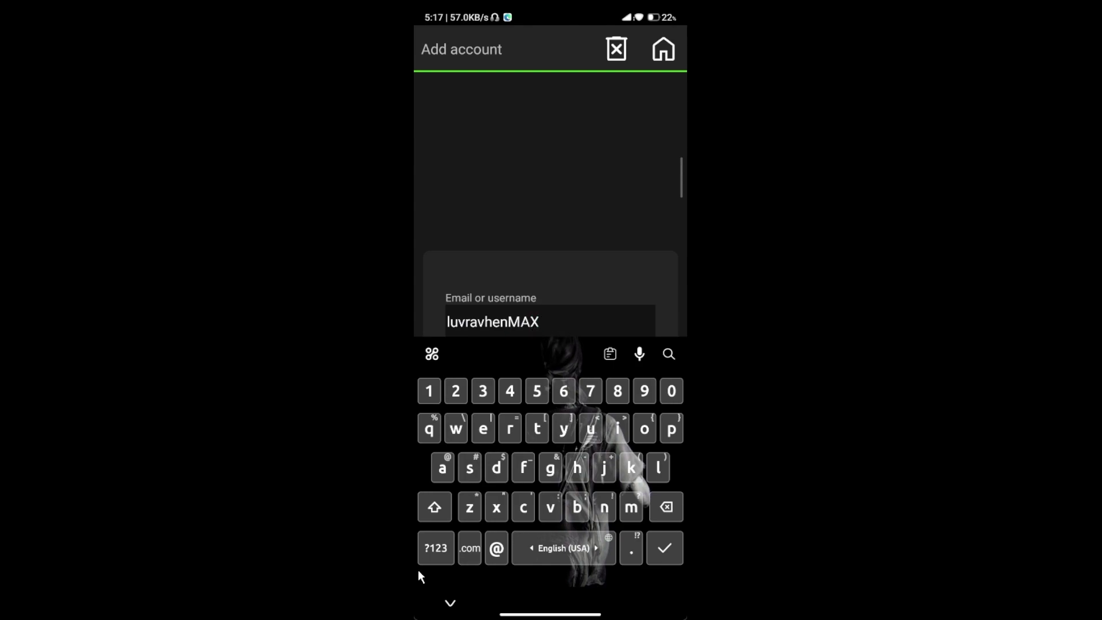
left_click(450, 602)
left_click(609, 381)
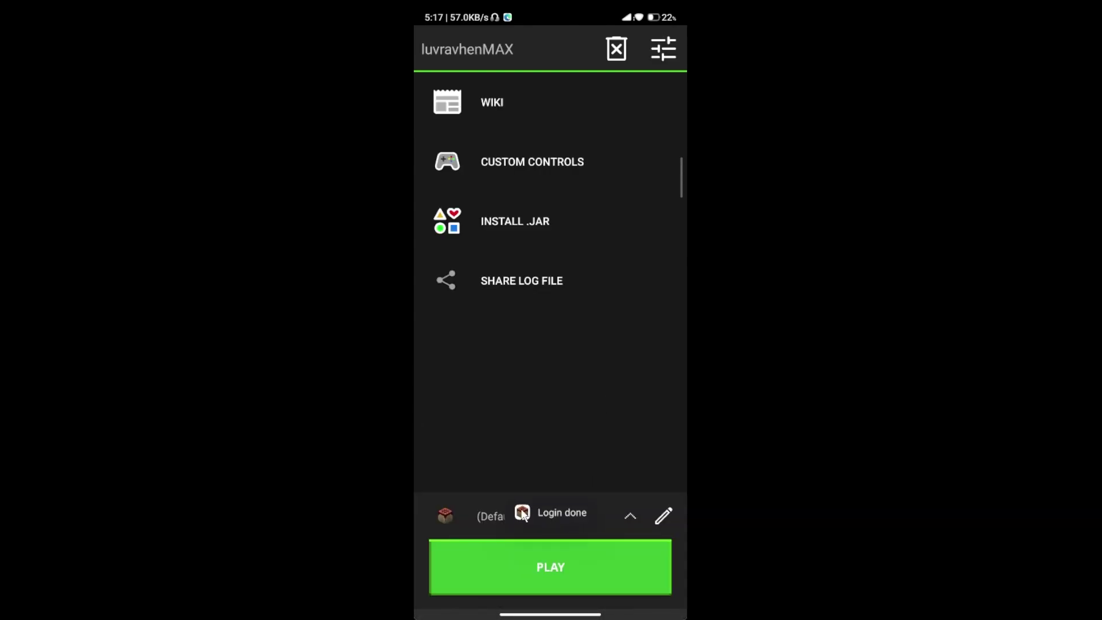
left_click(540, 554)
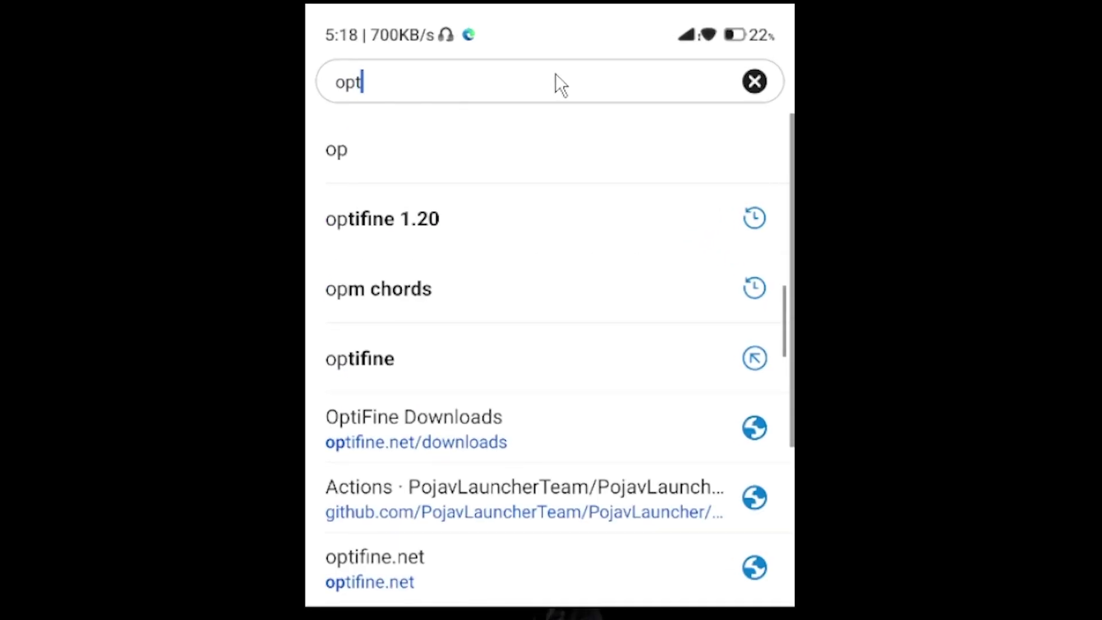
Download preview_OptiFine_1.20.1_HD_U_I5_pre7.jar from optifine.net's 1.20.1 preview versions, skipping the ad
key("Return")
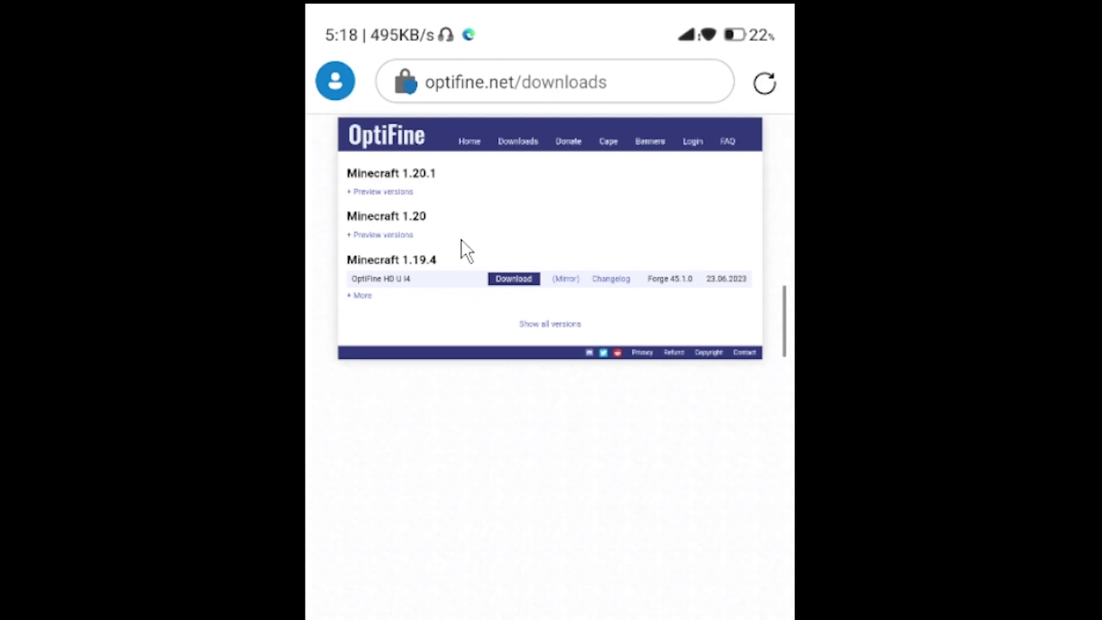
left_click(351, 192)
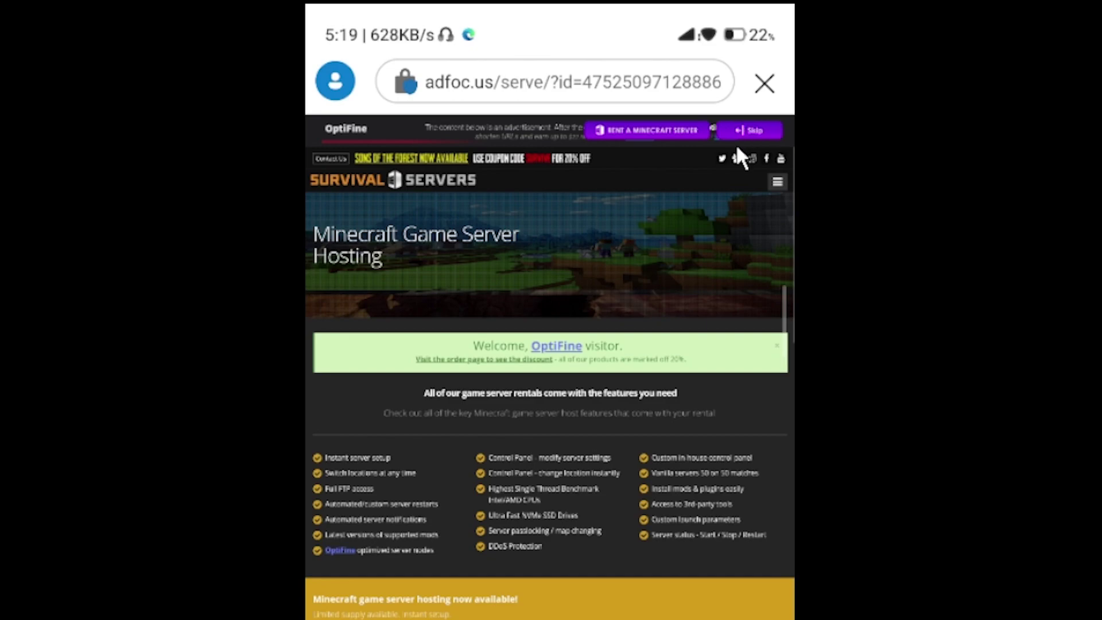
left_click(751, 128)
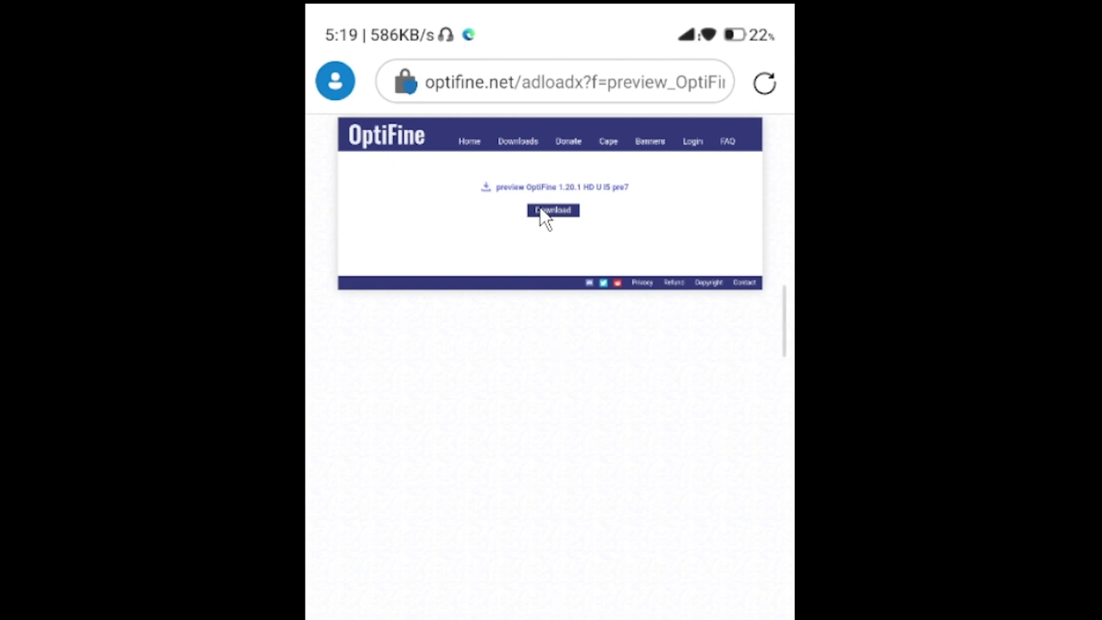
left_click(552, 208)
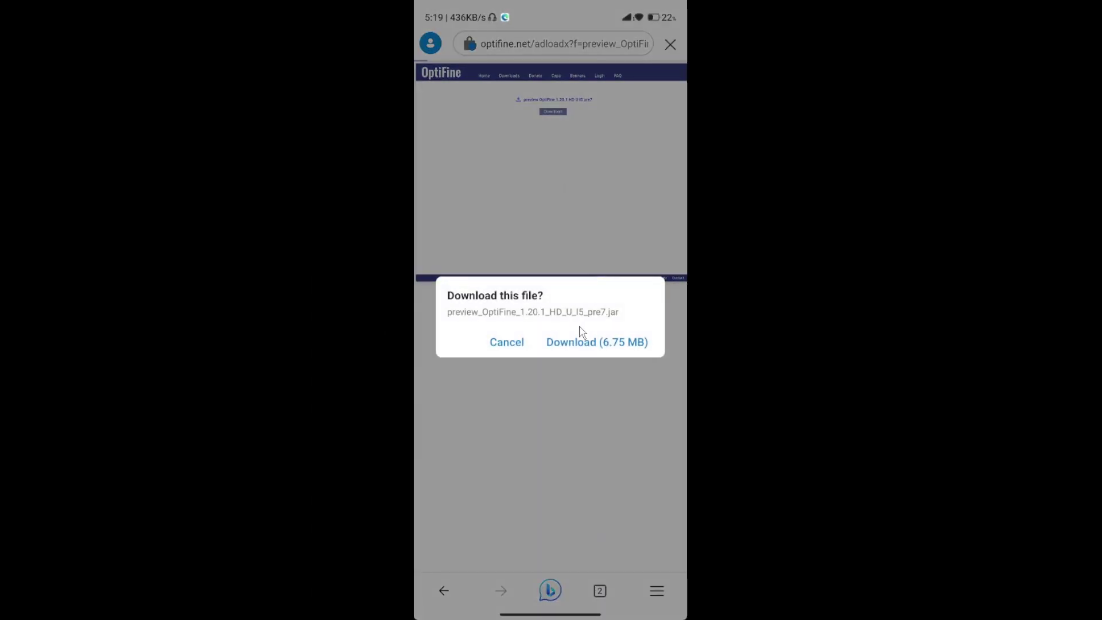
left_click(576, 344)
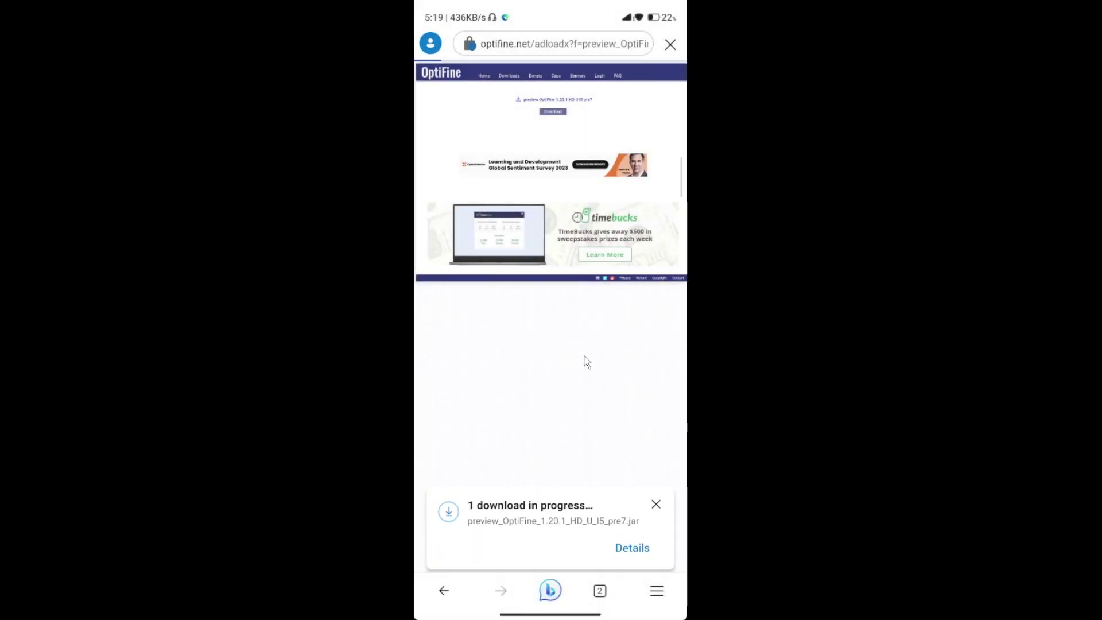
left_click(631, 548)
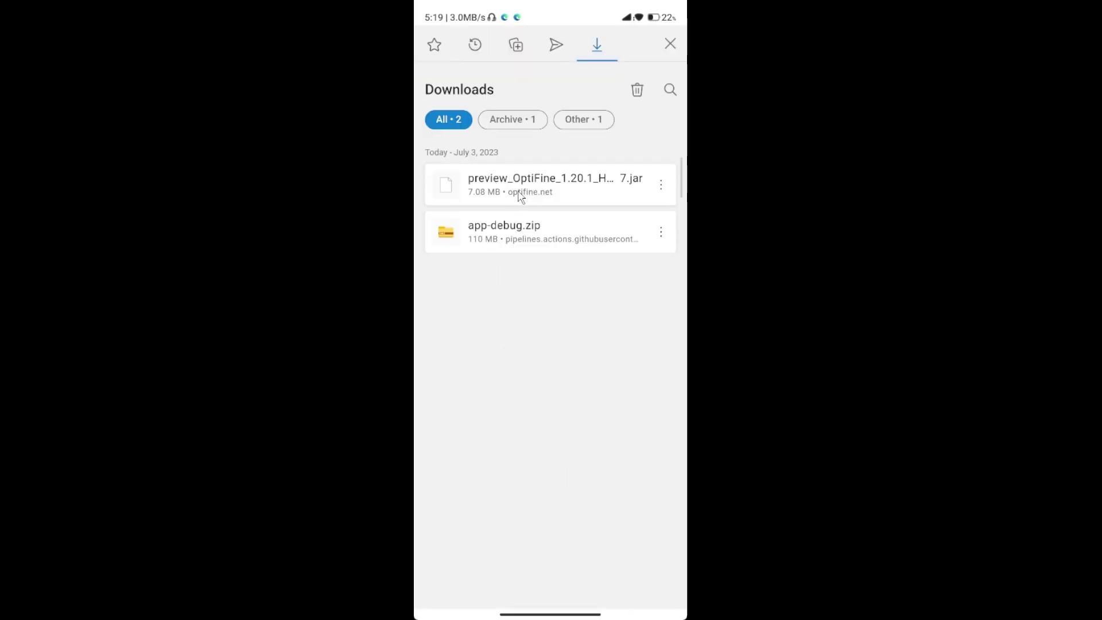
Open PojavLauncher and run the downloaded OptiFine jar from the Downloads folder
right_click(601, 191)
middle_click(601, 190)
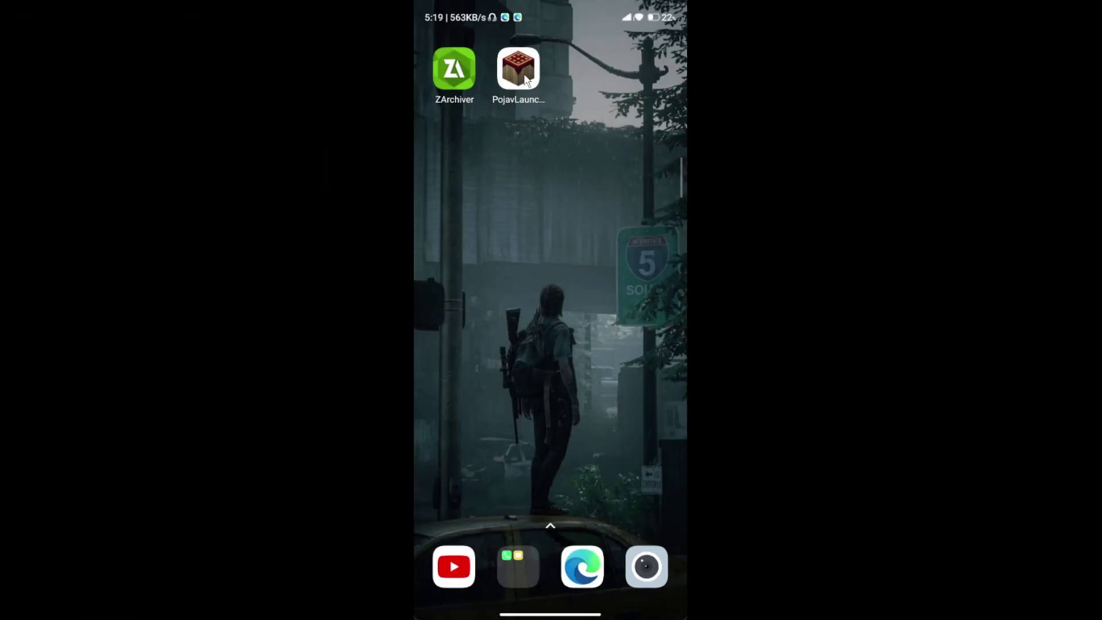
left_click(518, 72)
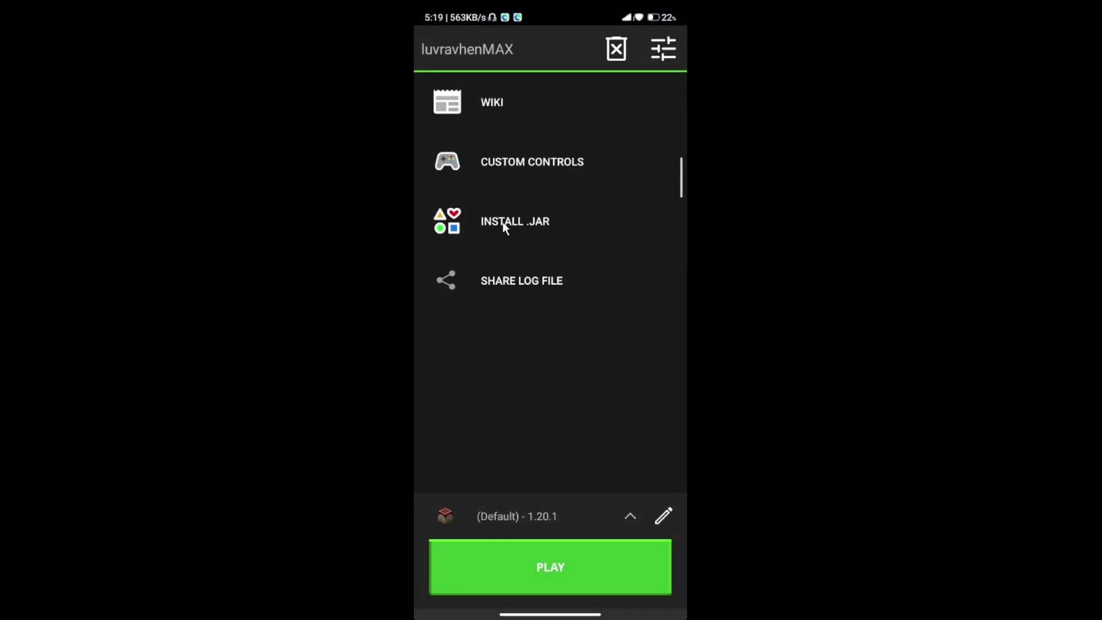
left_click(509, 222)
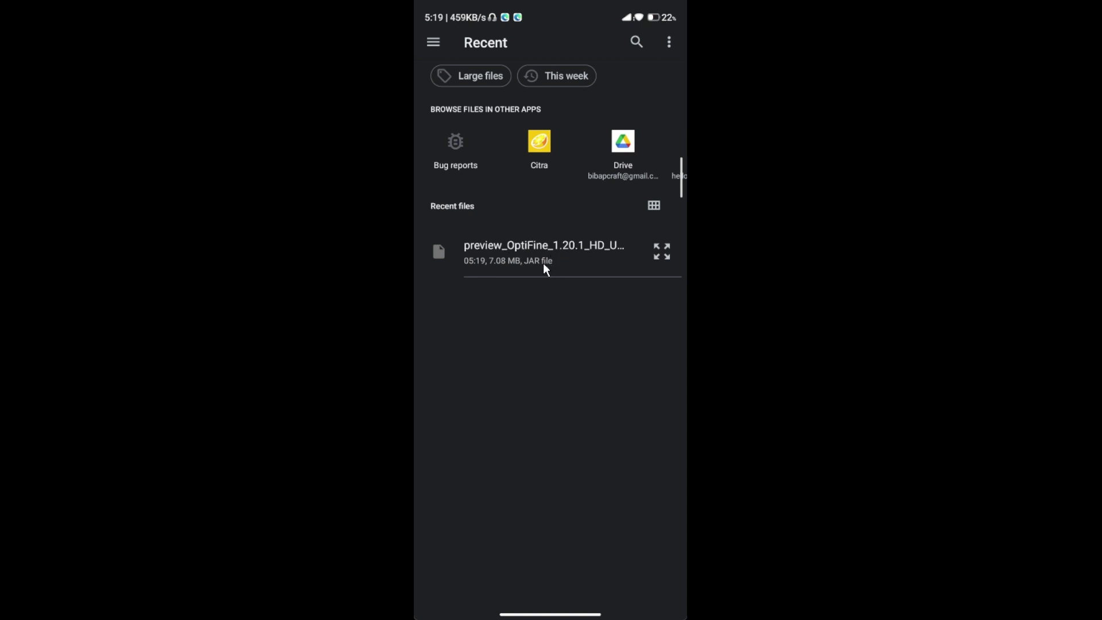
left_click(435, 44)
left_click(481, 122)
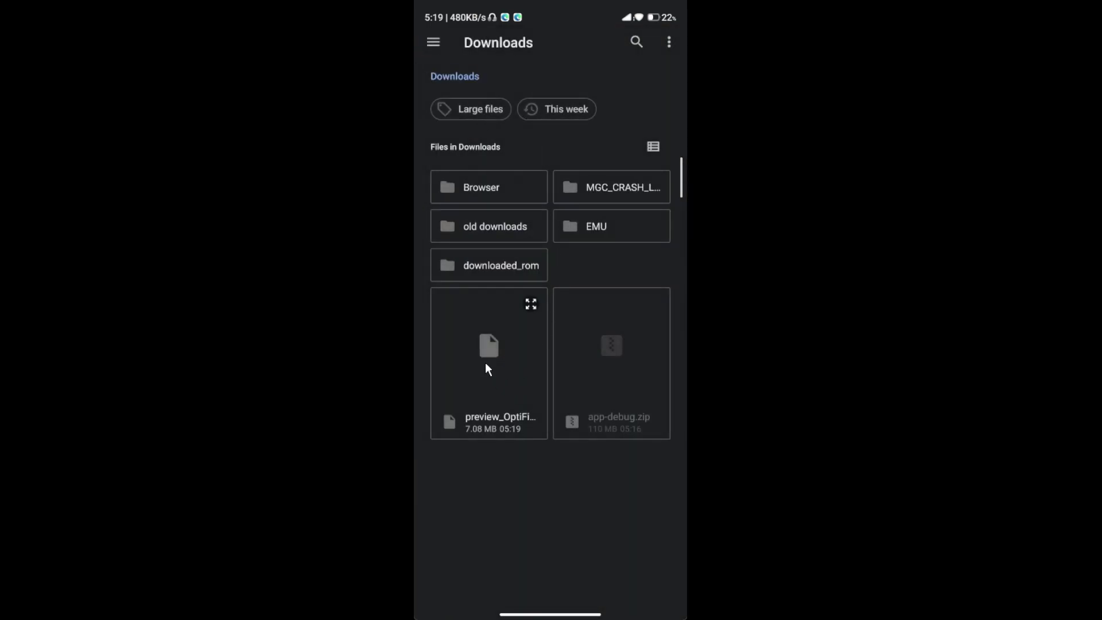
left_click(485, 364)
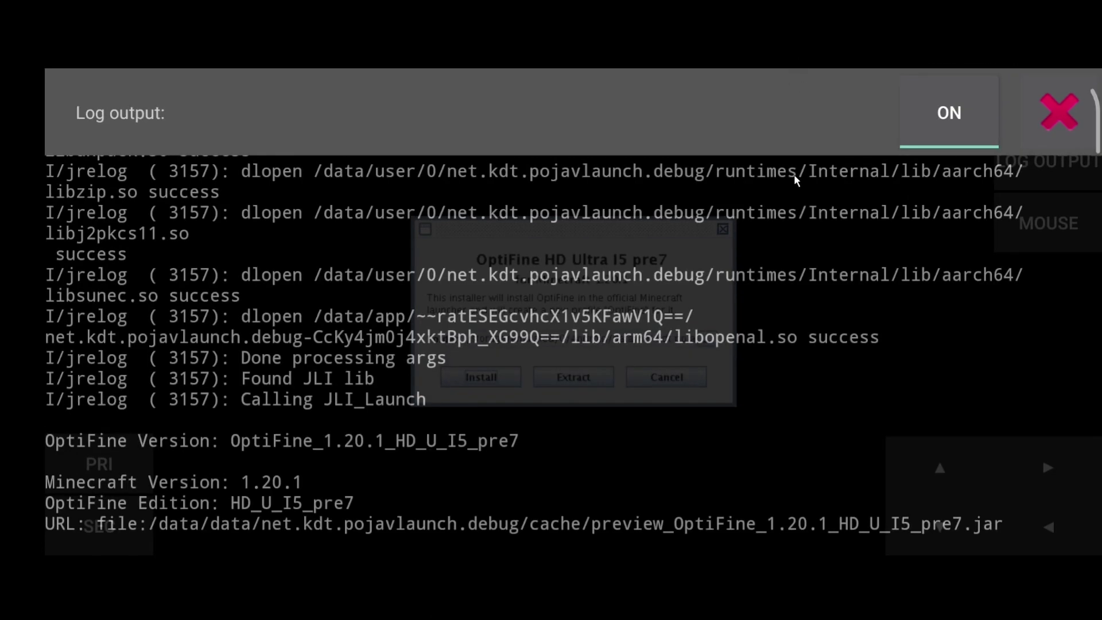
Install OptiFine into the Minecraft folder, then force-close the finished installer
left_click(1060, 112)
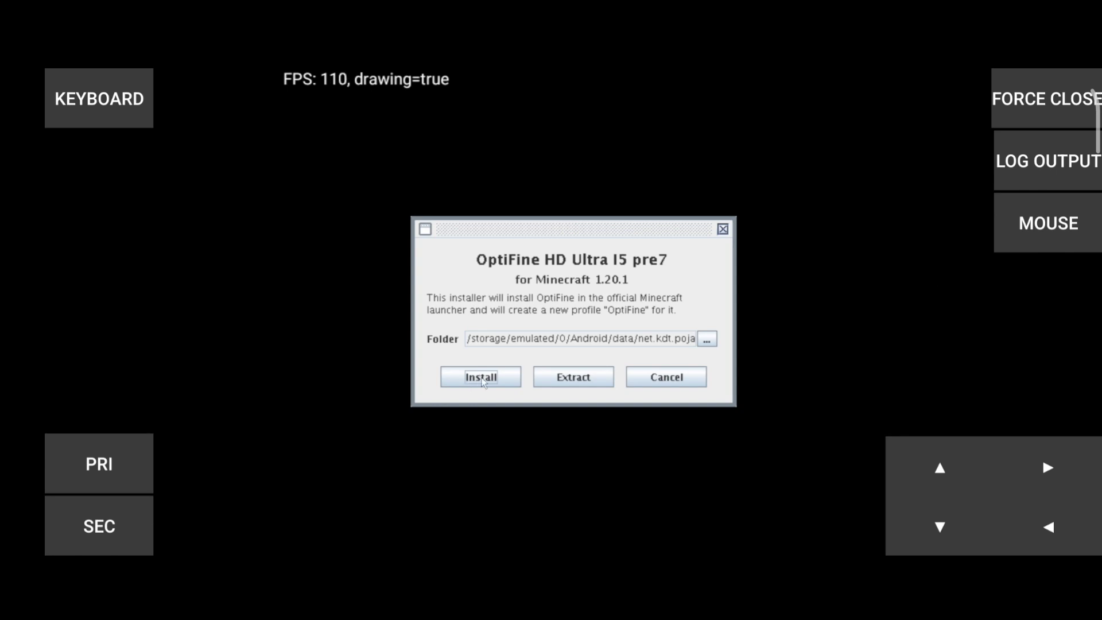
left_click(491, 385)
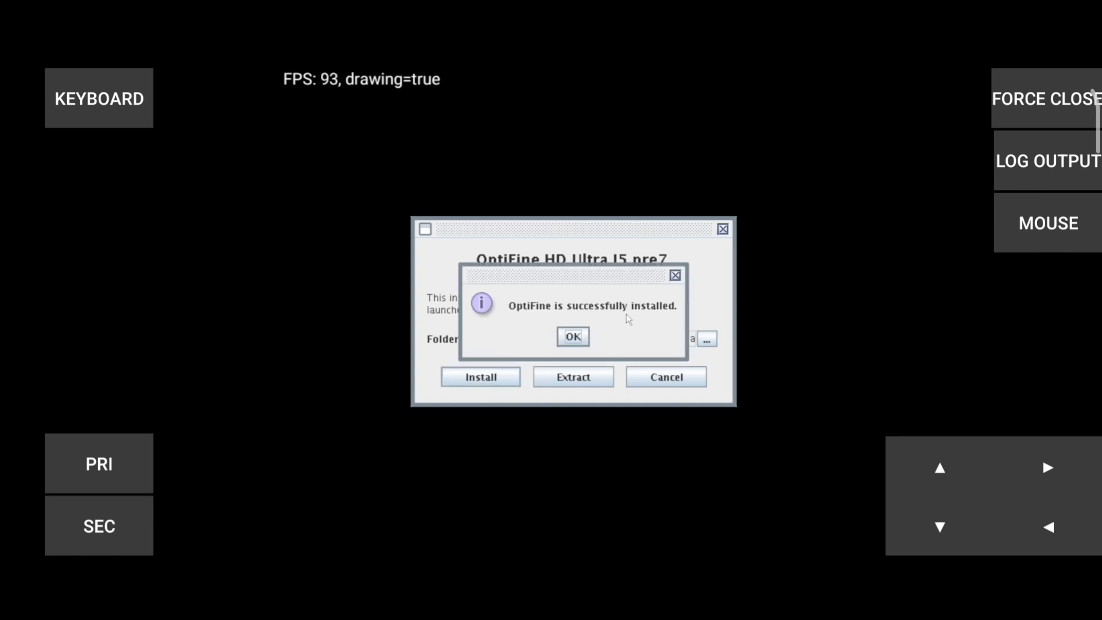
left_click(580, 338)
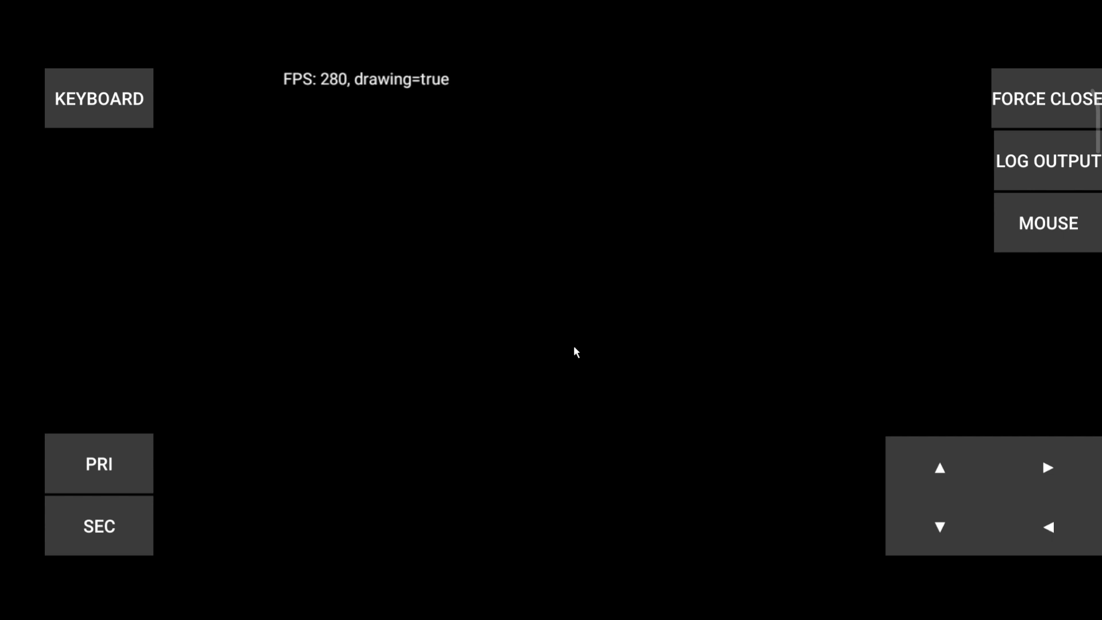
left_click(1043, 103)
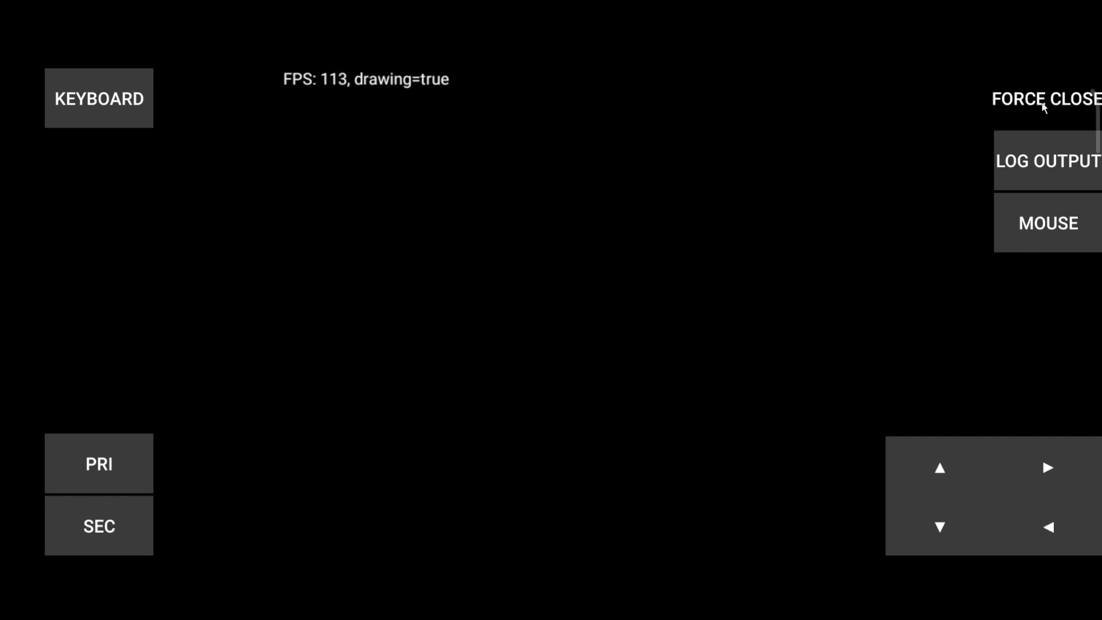
left_click(843, 332)
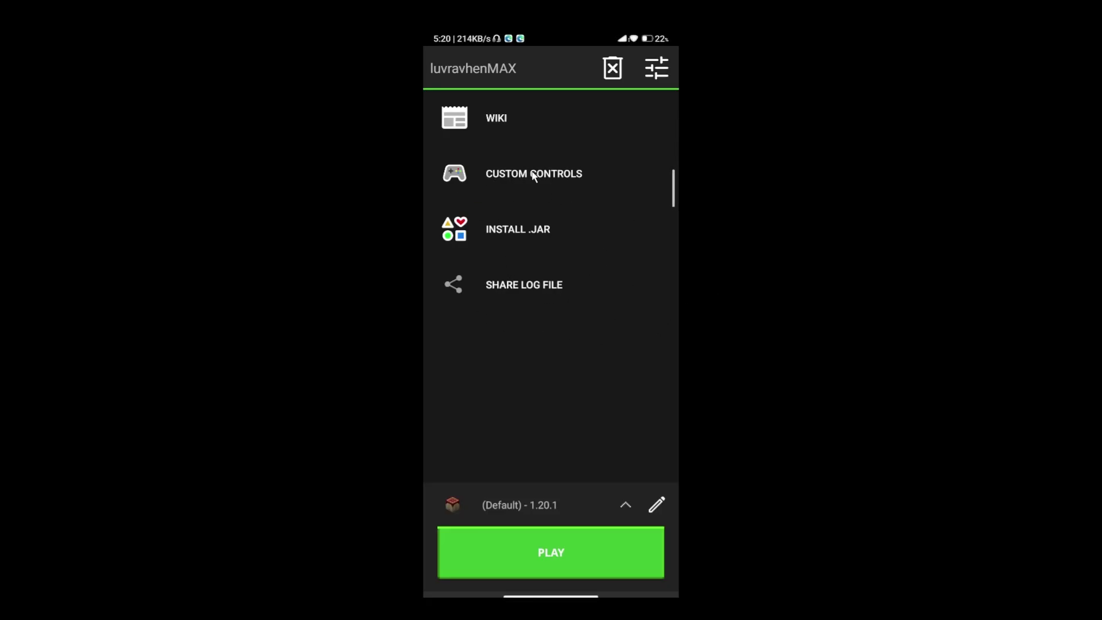
Select the OptiFine 1.20.1 profile, change its renderer to Vulkan Zink, and save it
left_click(625, 506)
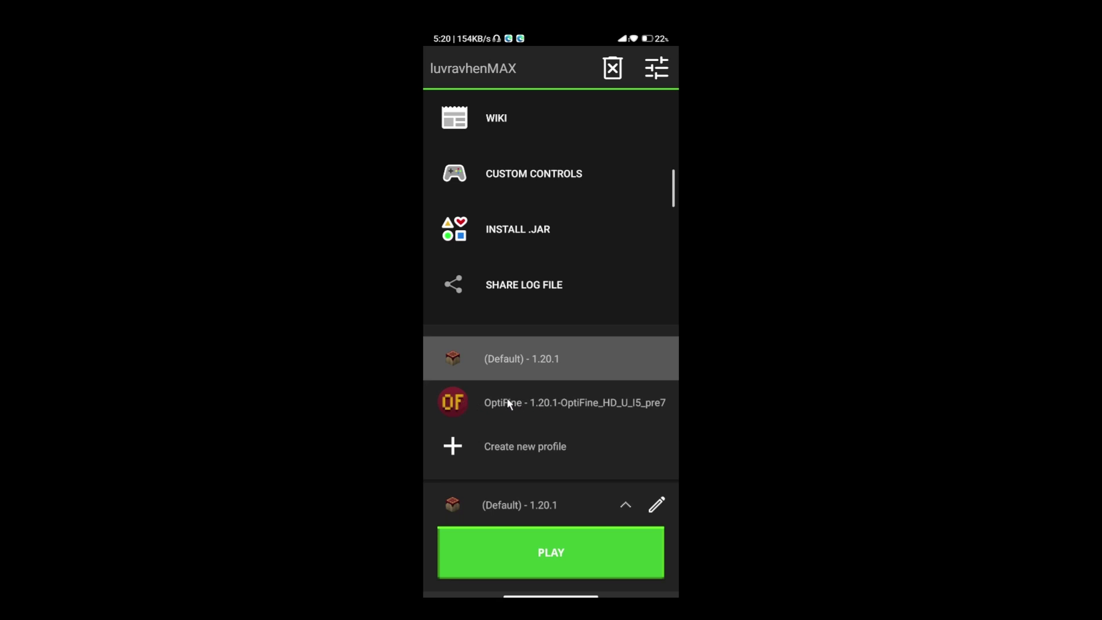
left_click(549, 402)
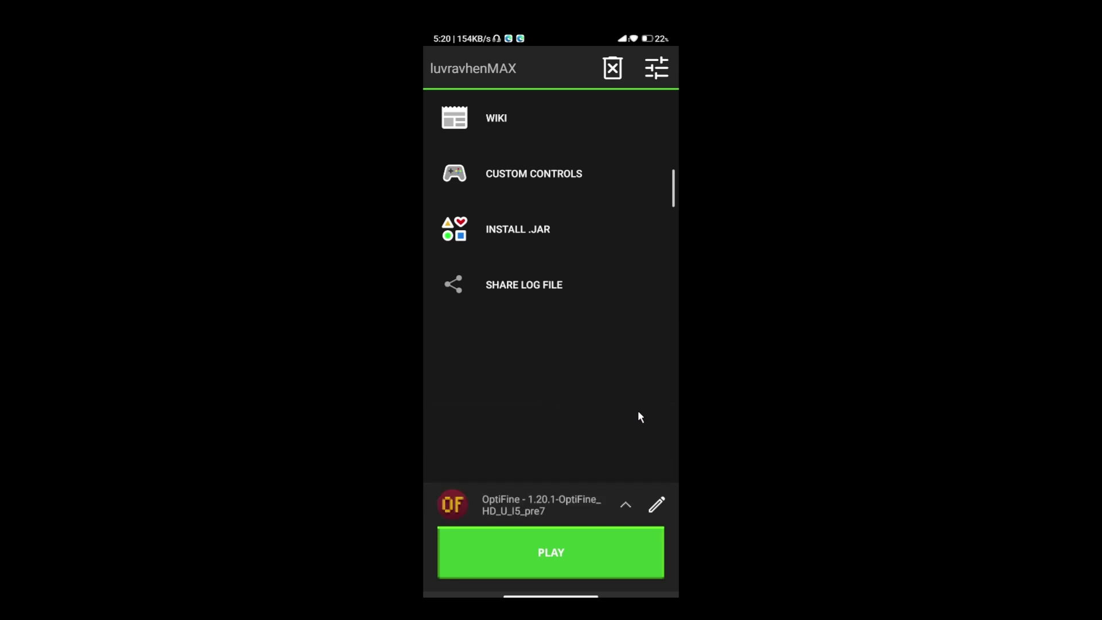
left_click(656, 505)
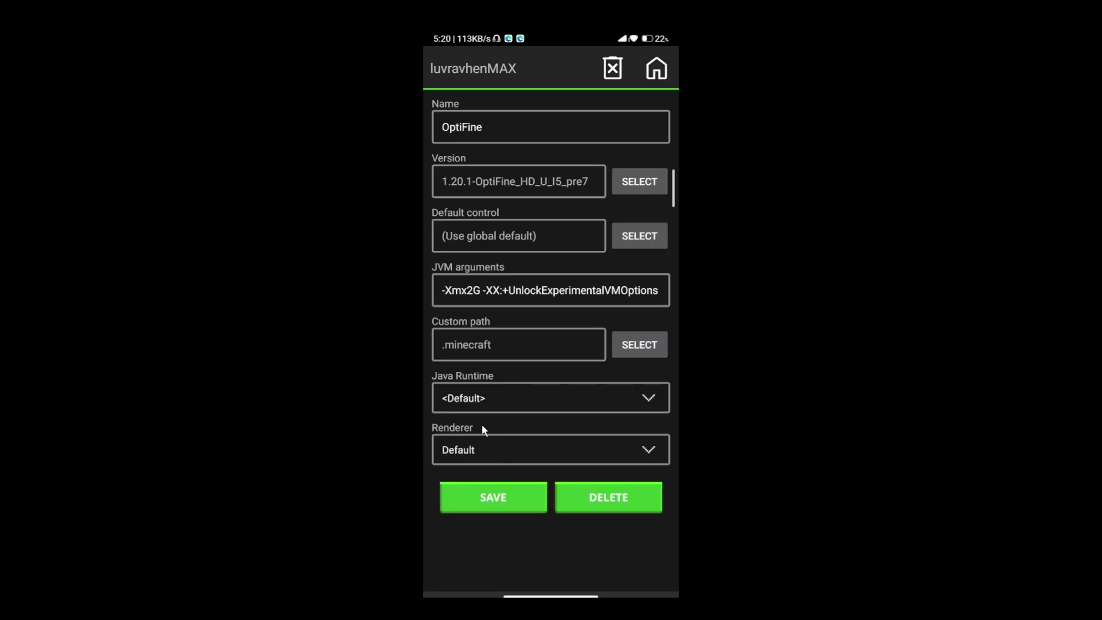
left_click(467, 451)
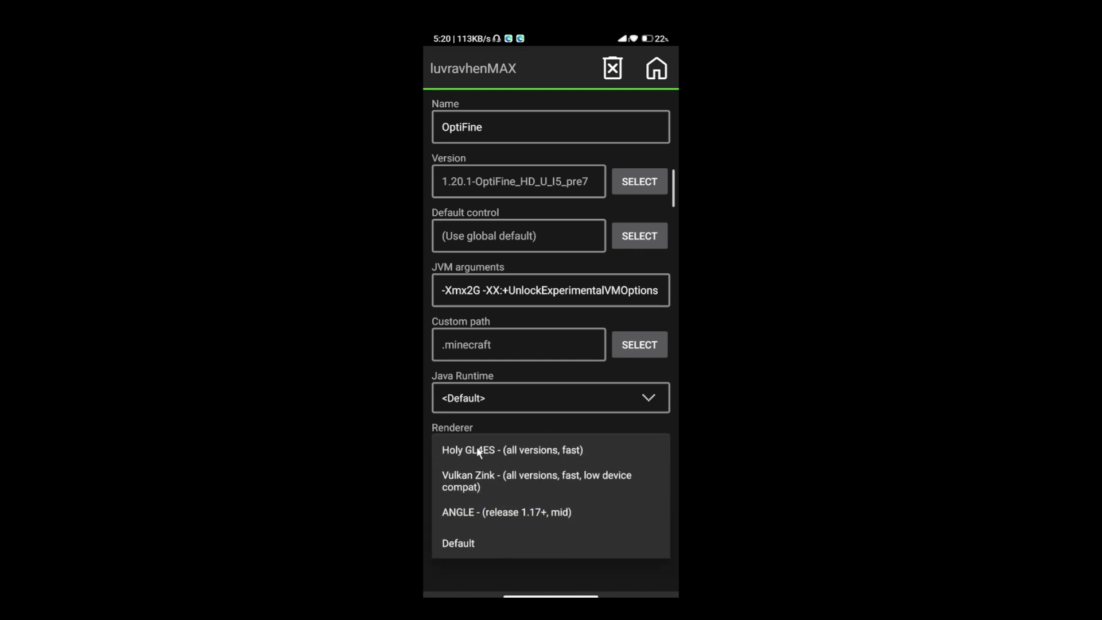
left_click(466, 486)
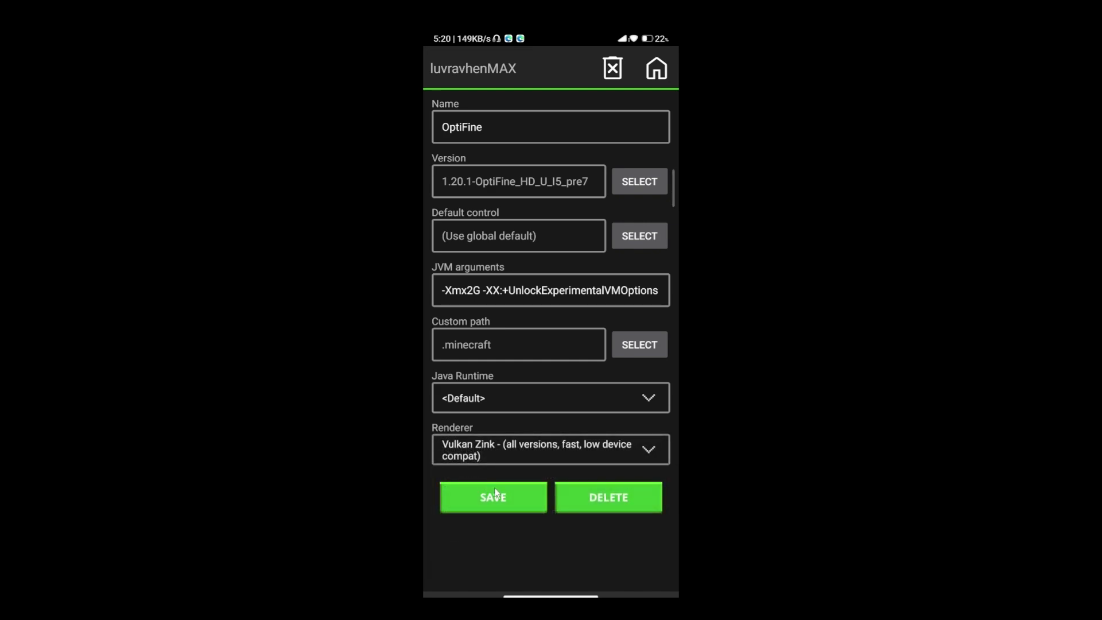
left_click(486, 491)
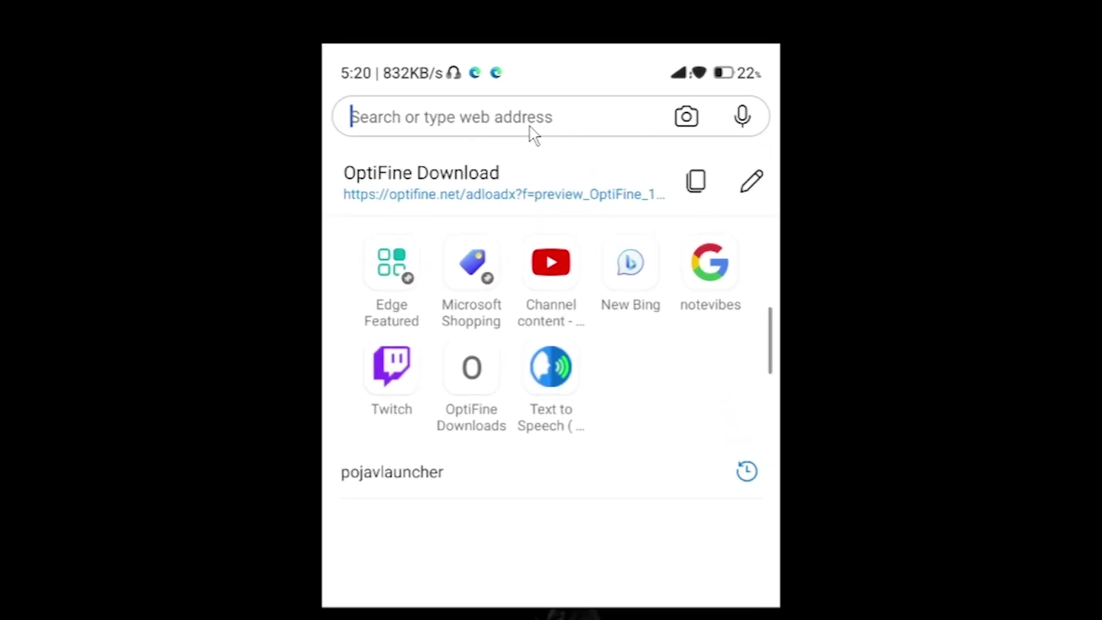
Search for 'BSL Shaders' in Edge and open the BSL Shaders 1.20 / 1.19 article
type("BSL Shaders")
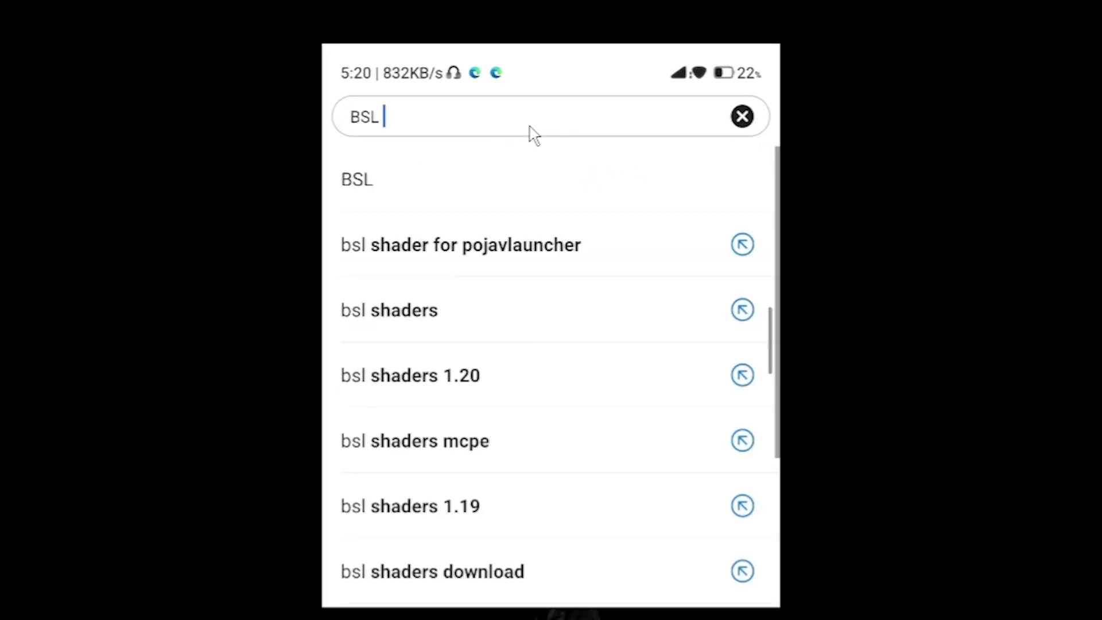
key("Return")
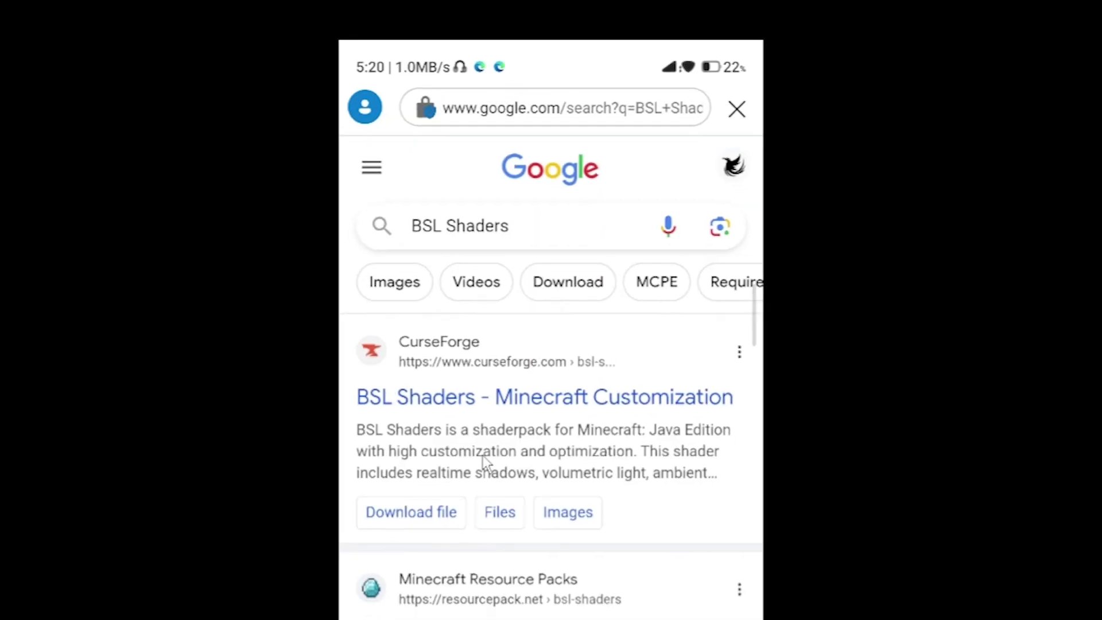
left_click_drag(584, 619, 583, 404)
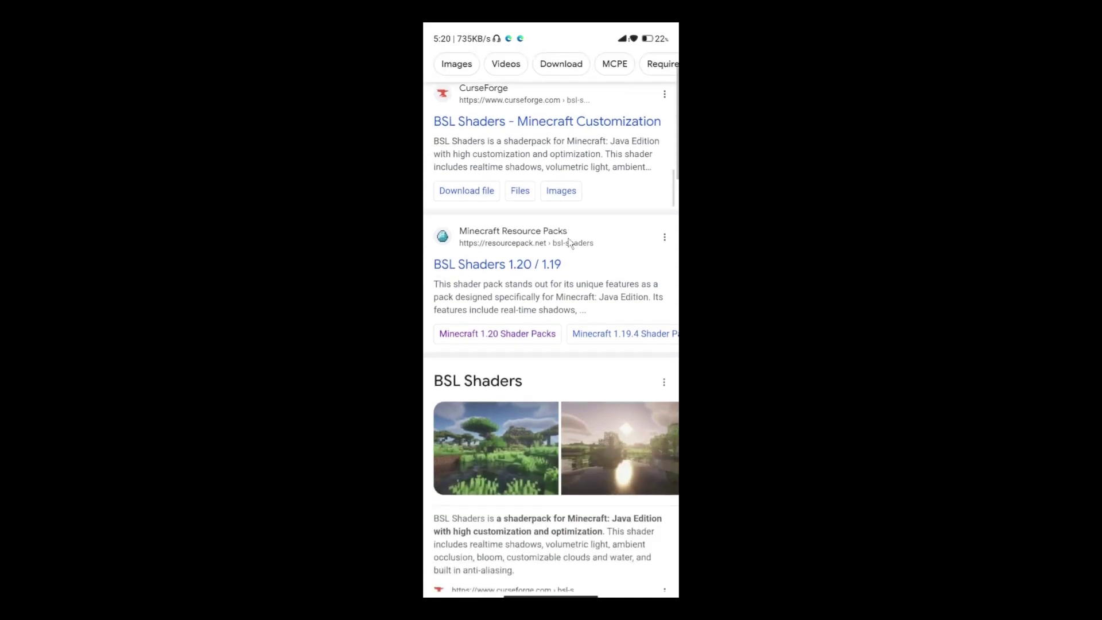
mouse_move(570, 243)
left_mouse_down()
mouse_move(571, 184)
mouse_move(572, 237)
left_mouse_up()
left_click(470, 239)
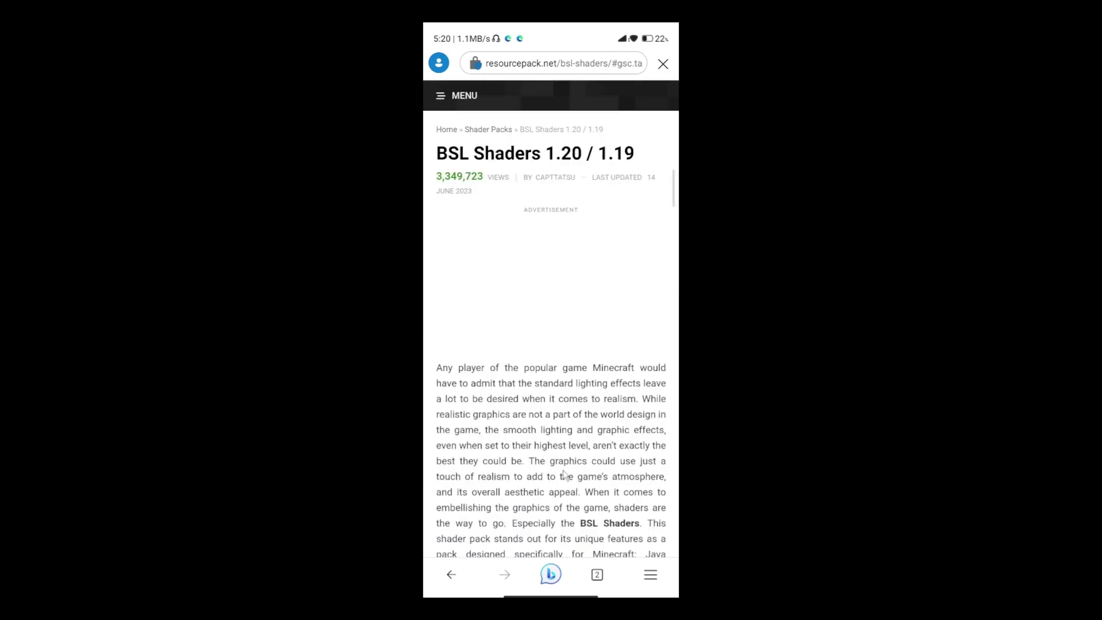
Download BSL_v8.2.04.zip from resourcepack.net, then return to the home screen
left_click_drag(565, 476, 559, 248)
scroll(566, 389, "down", 10)
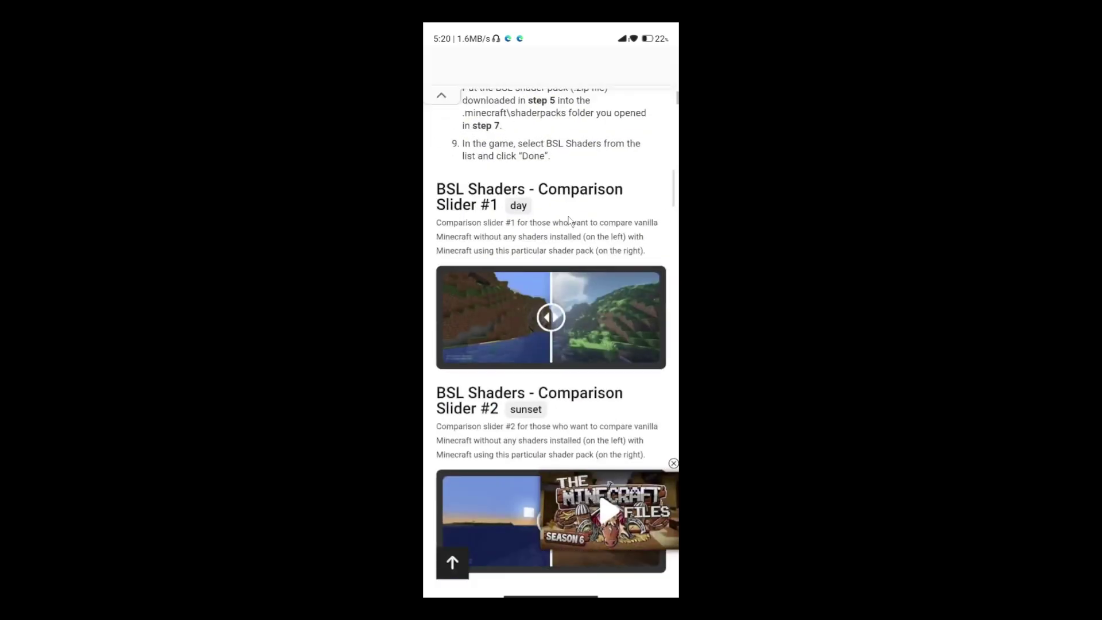
scroll(567, 395, "down", 15)
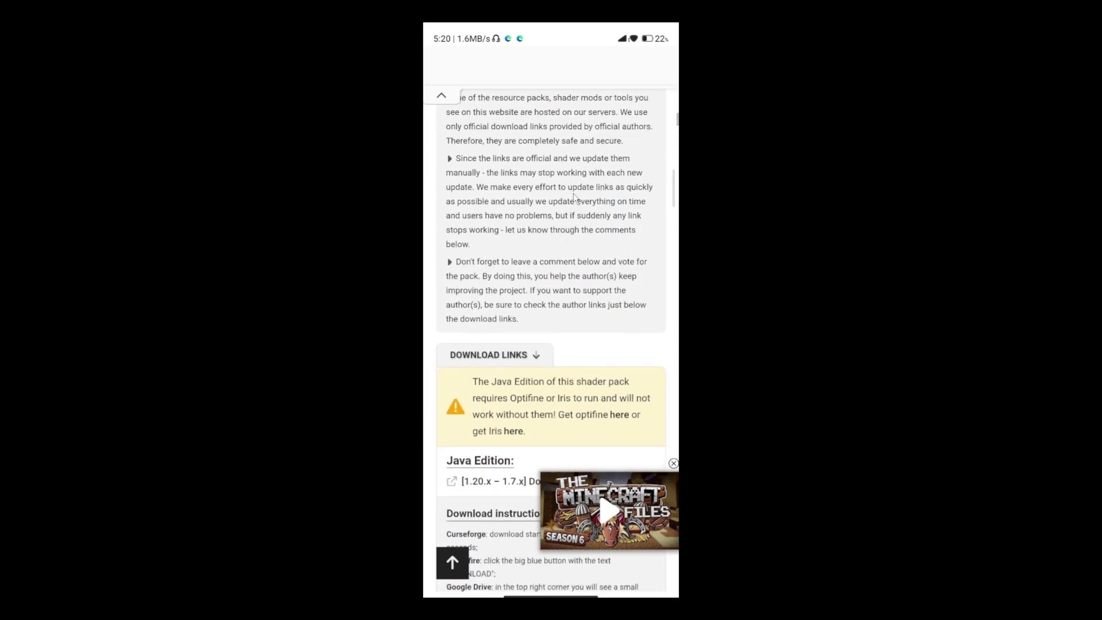
scroll(585, 278, "up", 10)
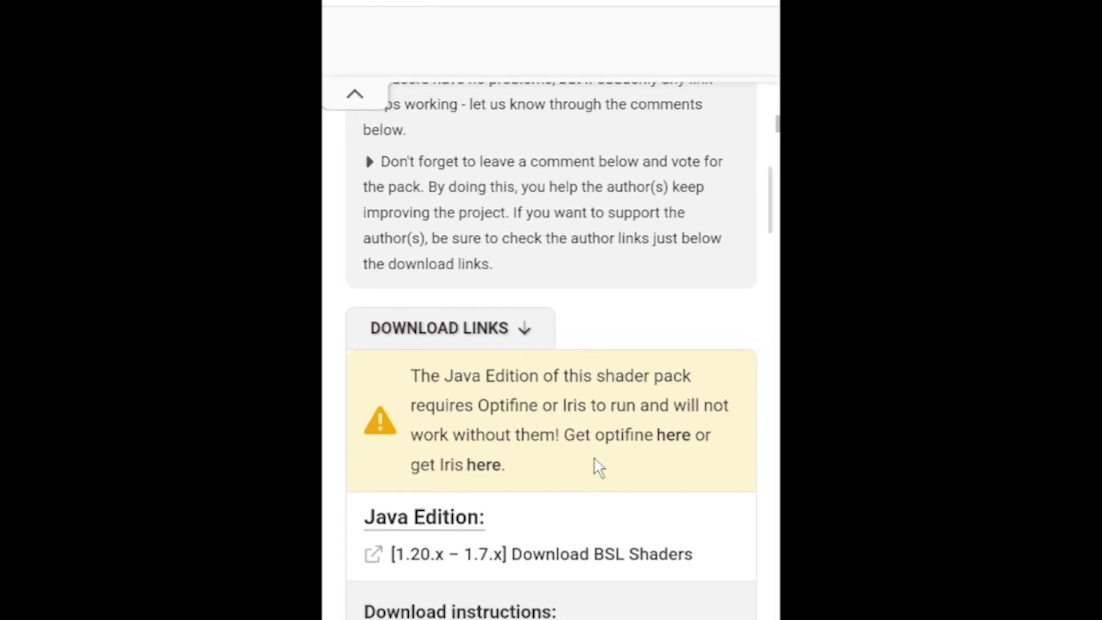
left_click_drag(574, 346, 582, 270)
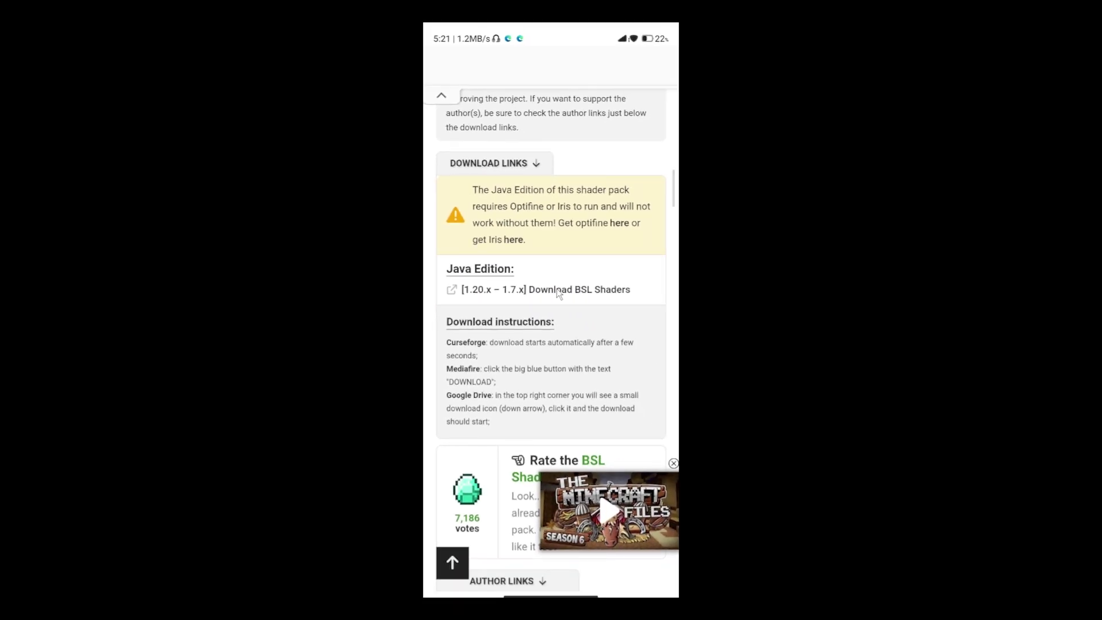
left_click(559, 292)
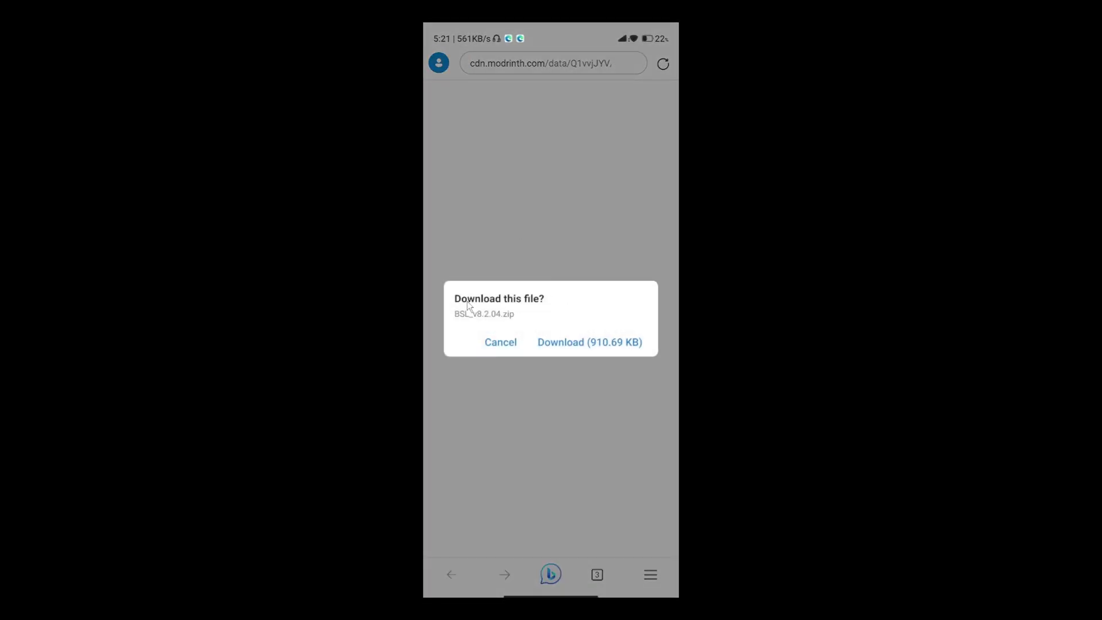
left_click(595, 343)
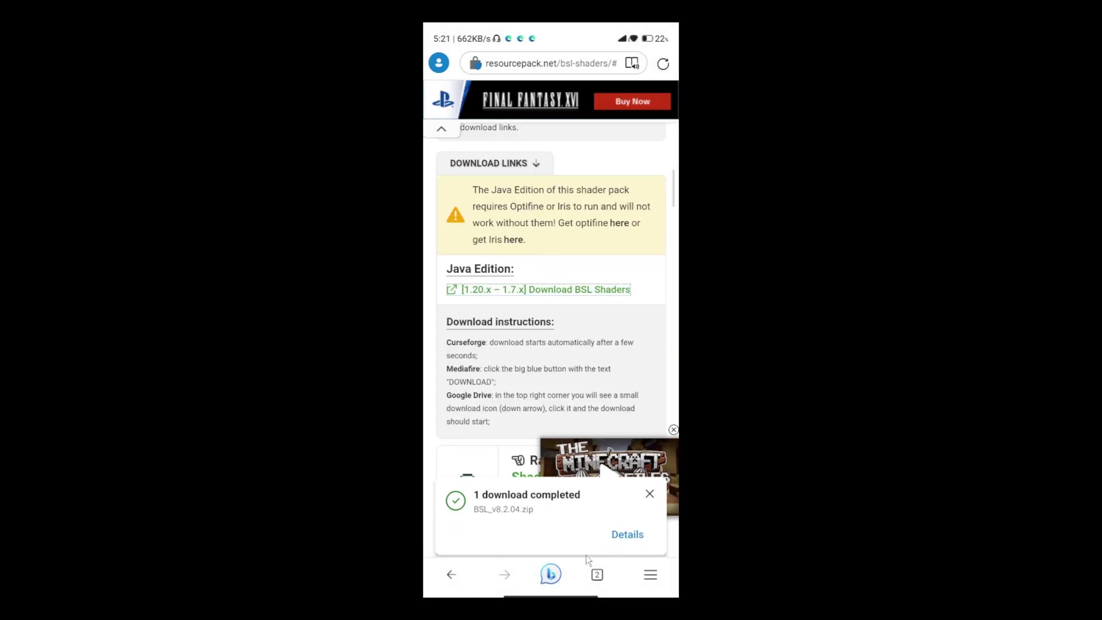
left_click_drag(551, 596, 512, 309)
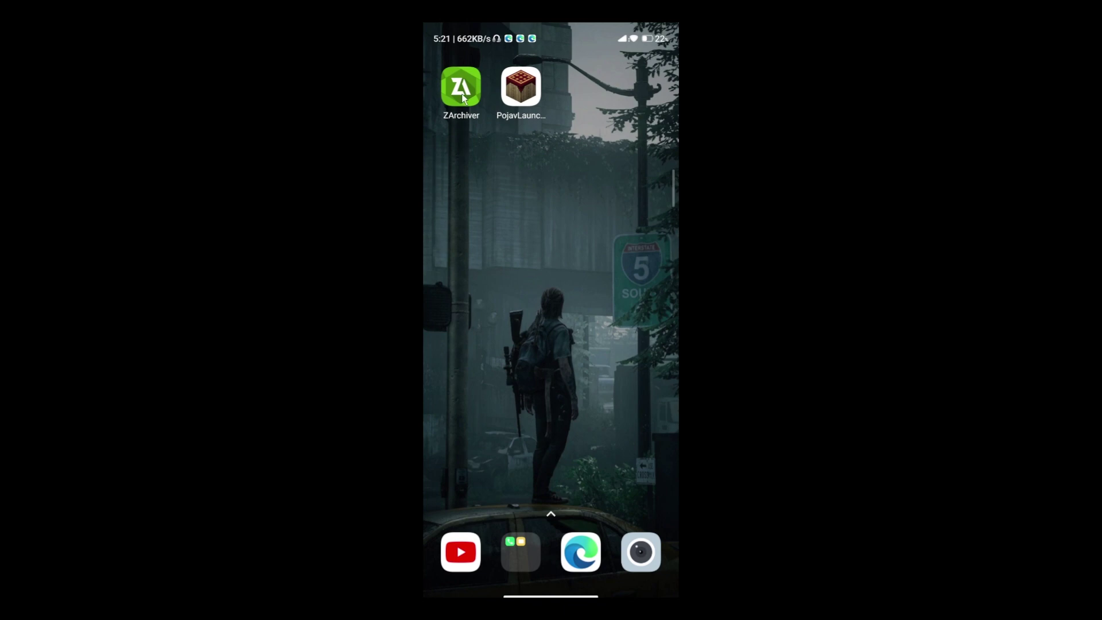
Open ZArchiver's Download folder and copy BSL_v8.2.04.zip
left_click(462, 92)
left_click(523, 76)
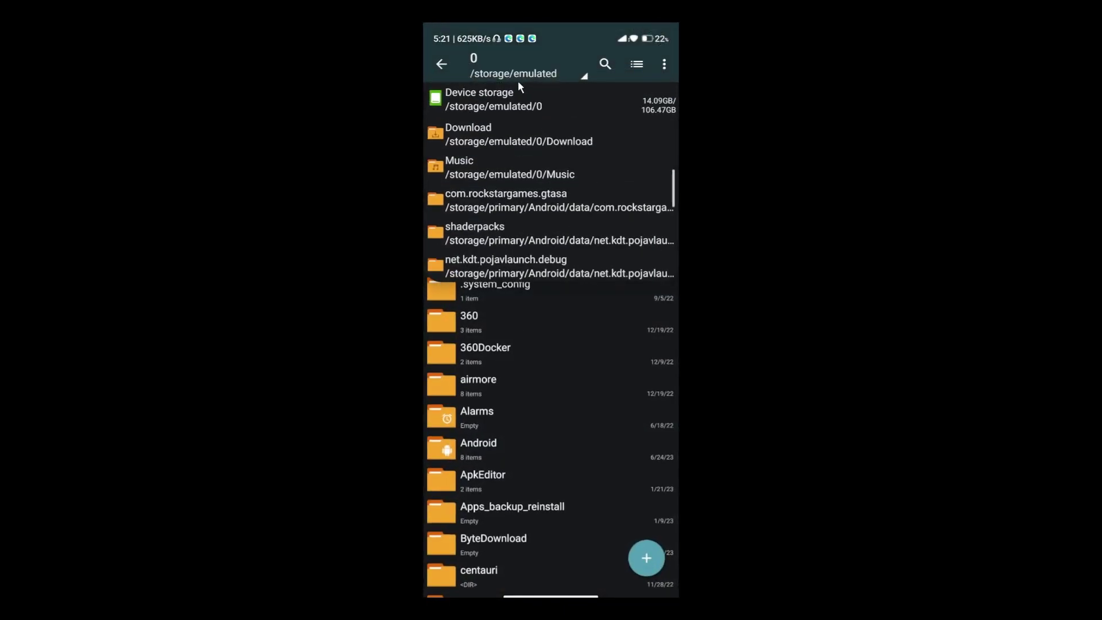
left_click(492, 133)
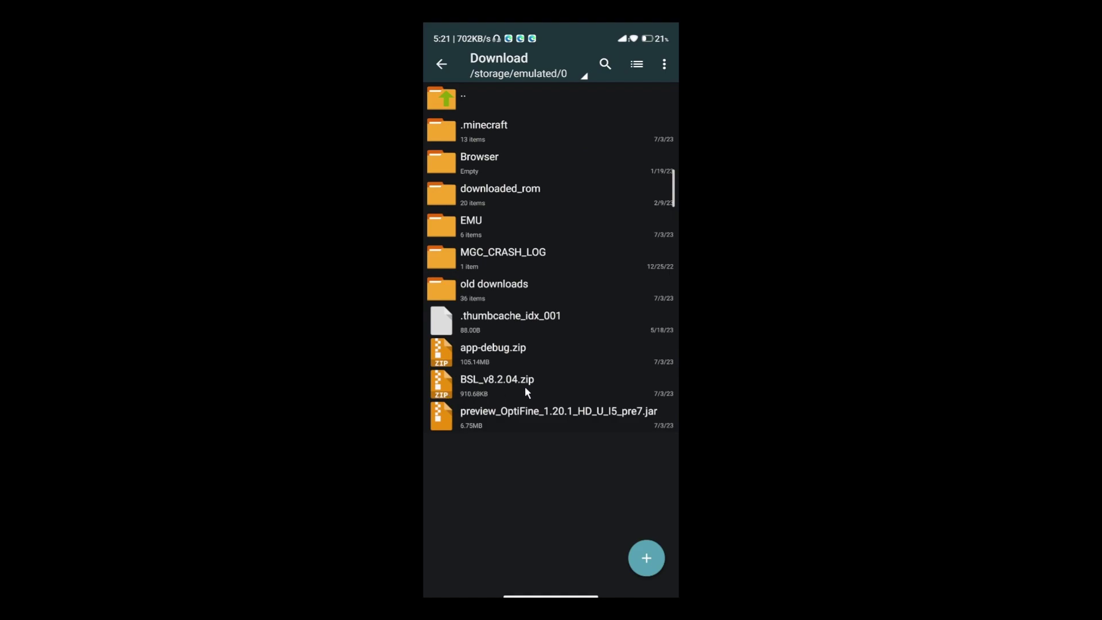
left_click(498, 386)
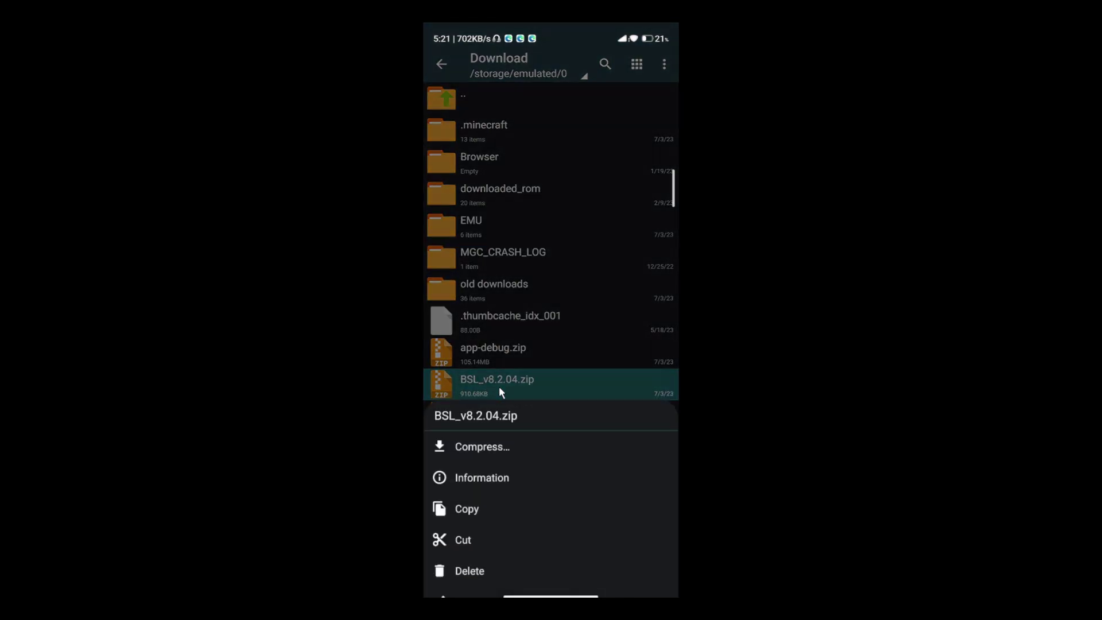
left_click(468, 487)
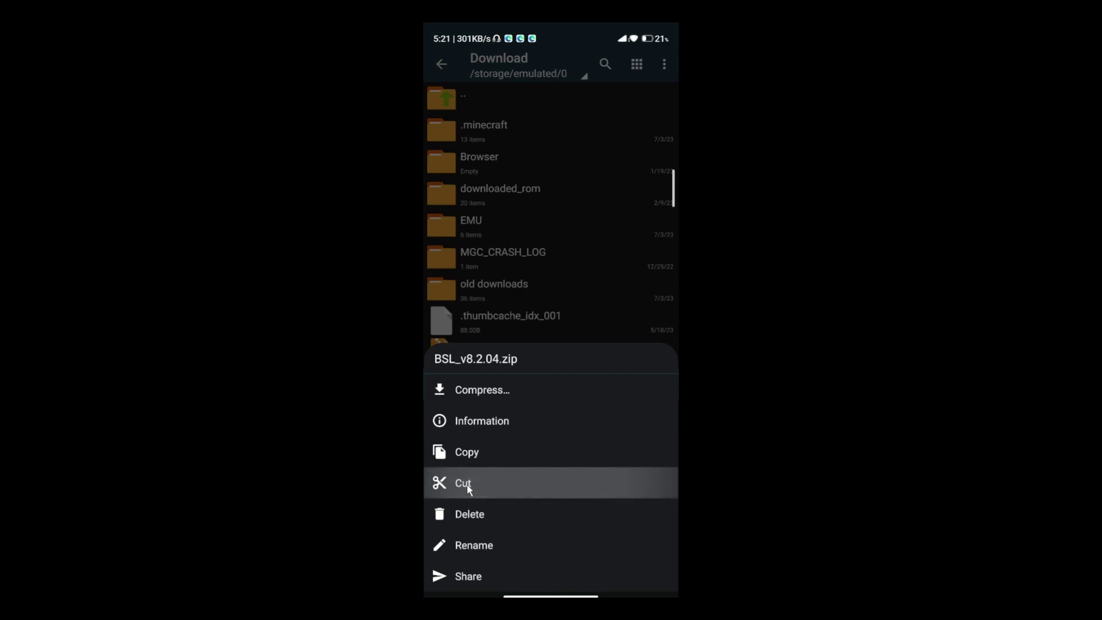
left_click(496, 455)
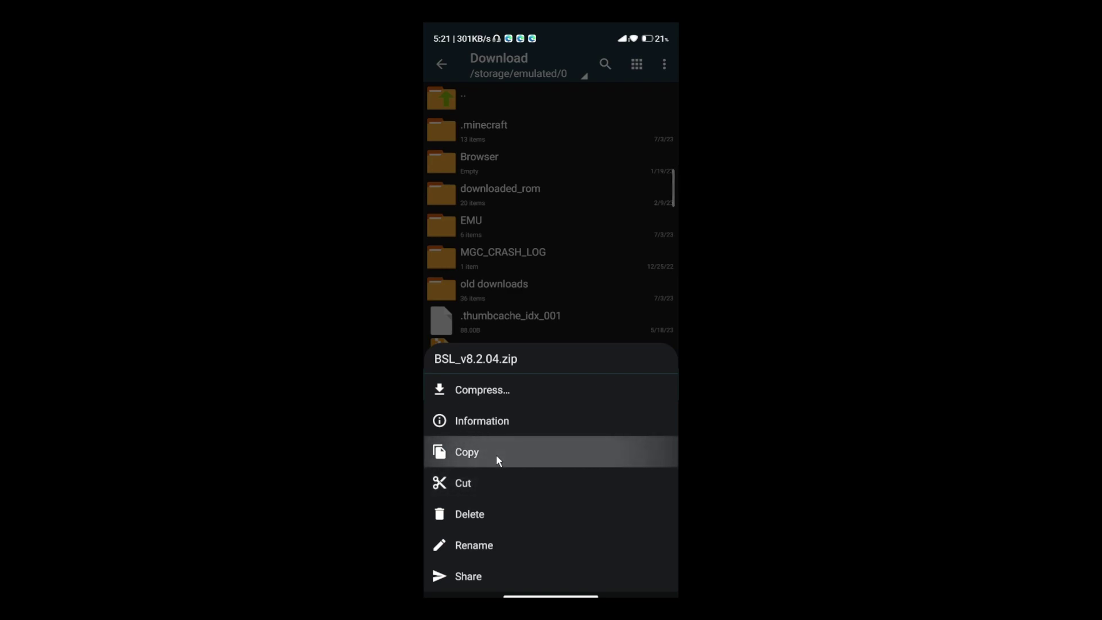
Navigate in ZArchiver to Android/data/net.kdt.pojavlaunch.debug/files/.minecraft
left_click(514, 98)
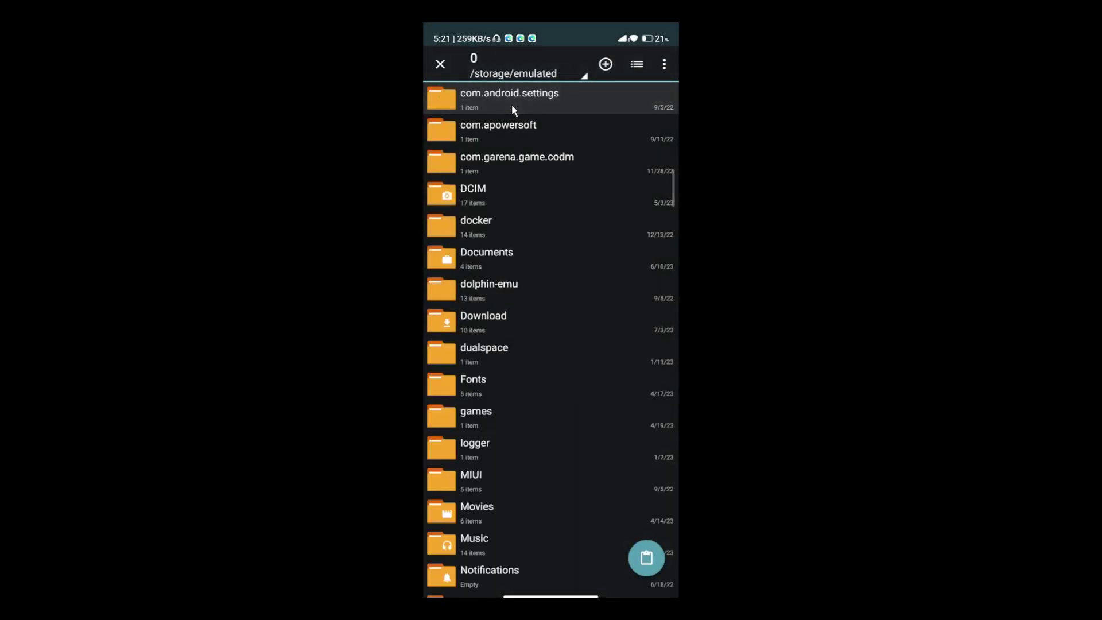
scroll(512, 104, "up", 10)
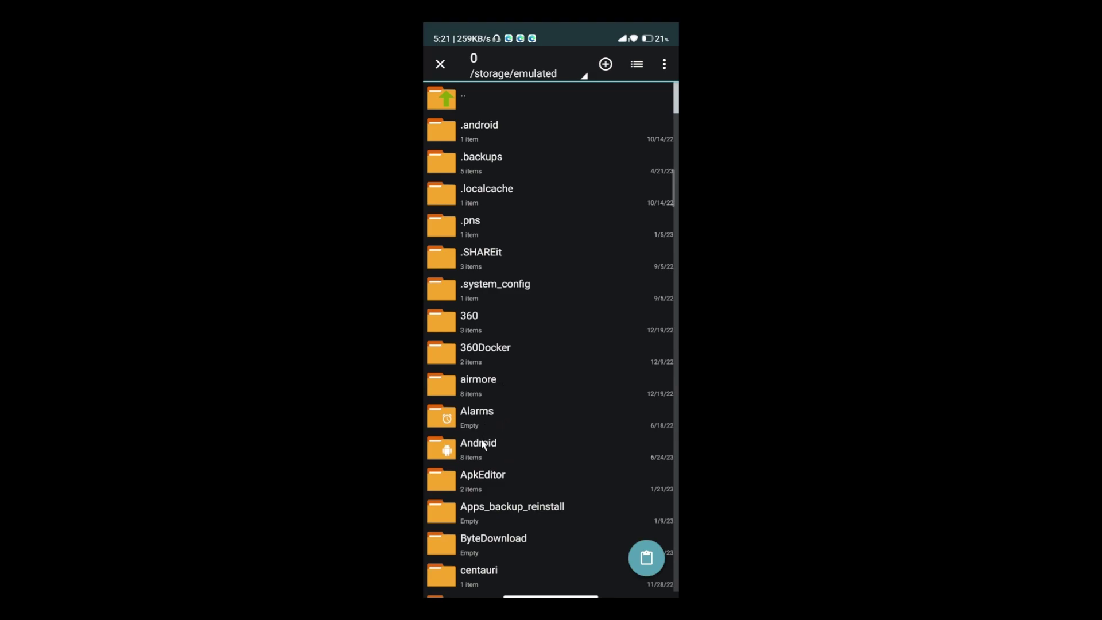
left_click(487, 445)
left_click(516, 171)
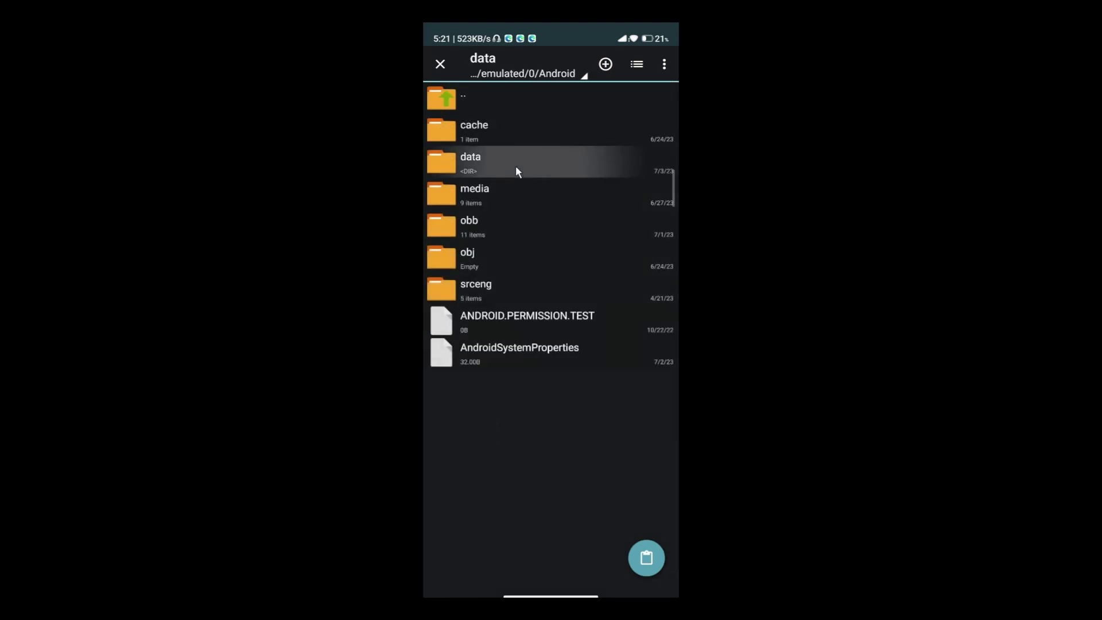
scroll(532, 414, "down", 20)
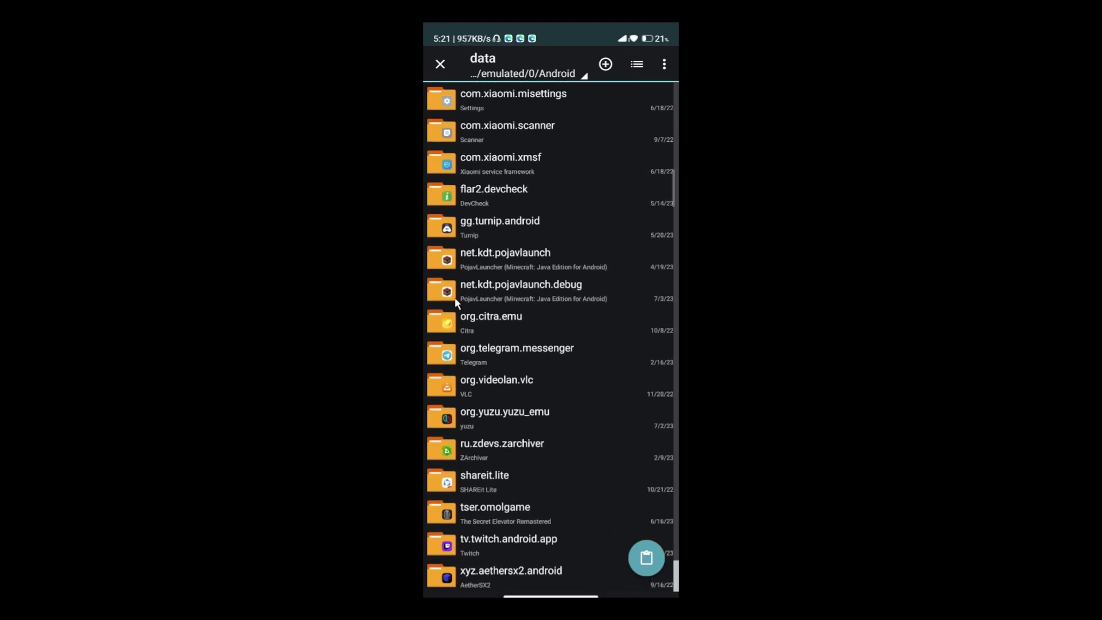
left_click(553, 291)
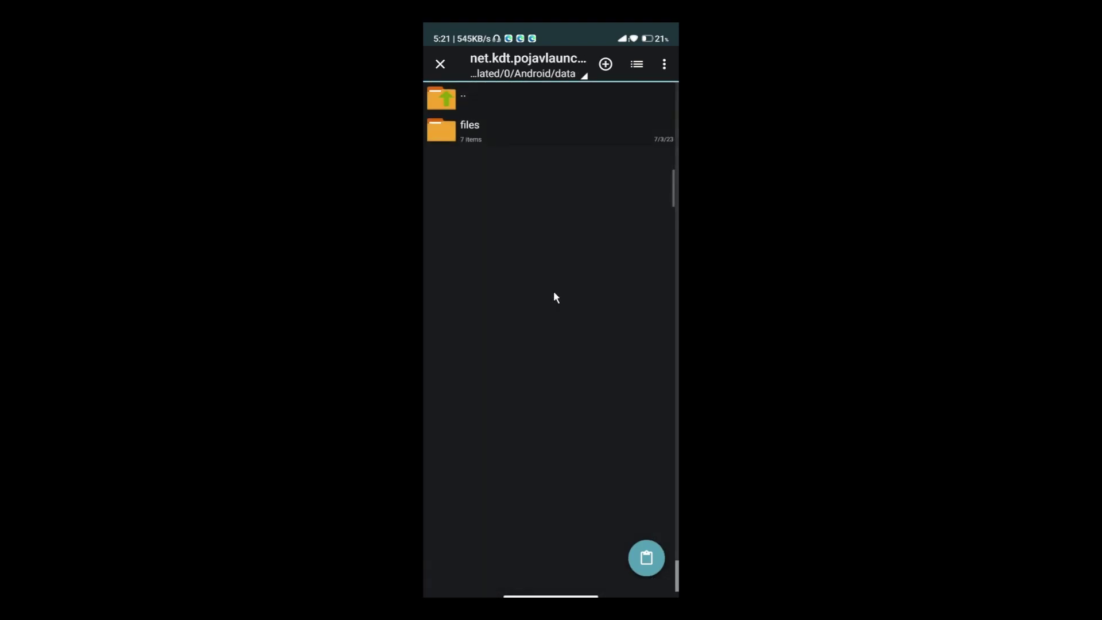
left_click(482, 131)
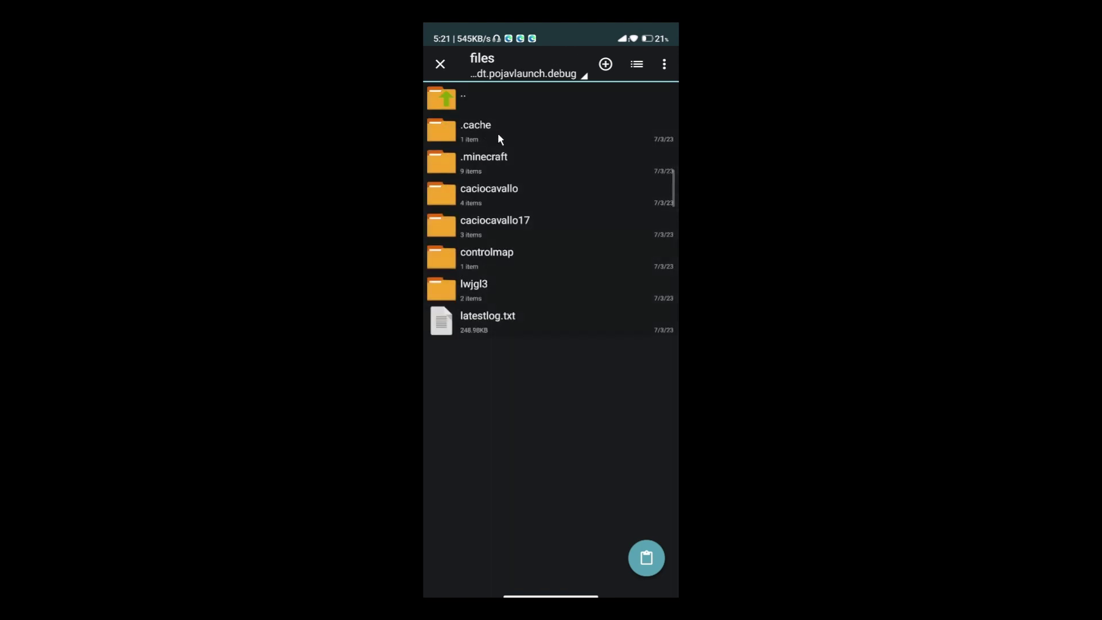
left_click(484, 161)
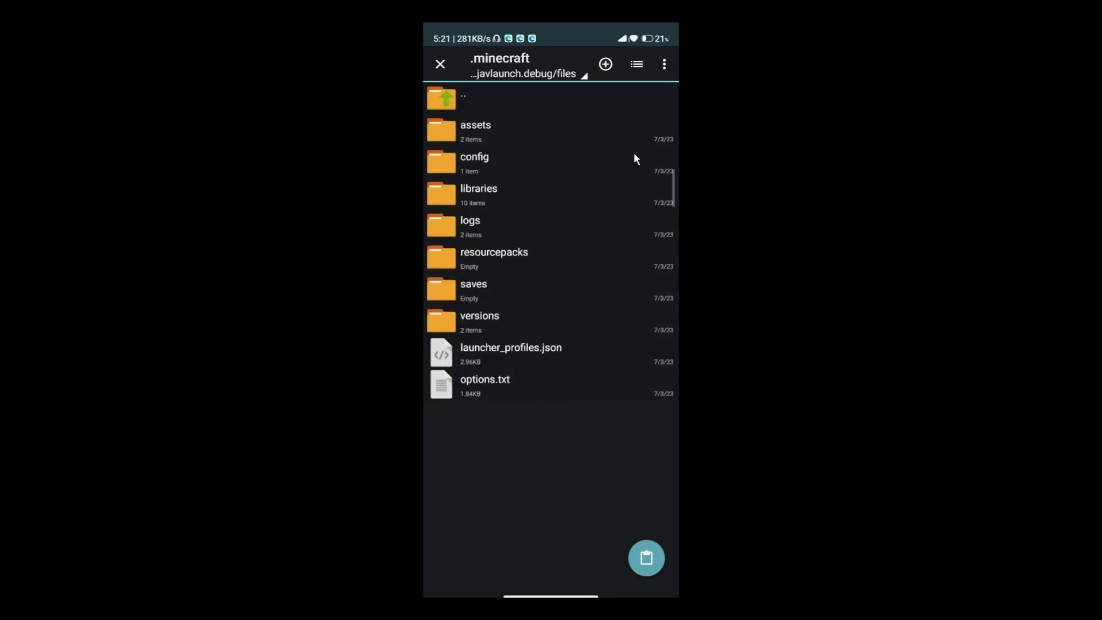
Create a new folder named 'shaderpacks' inside .minecraft
left_click(606, 66)
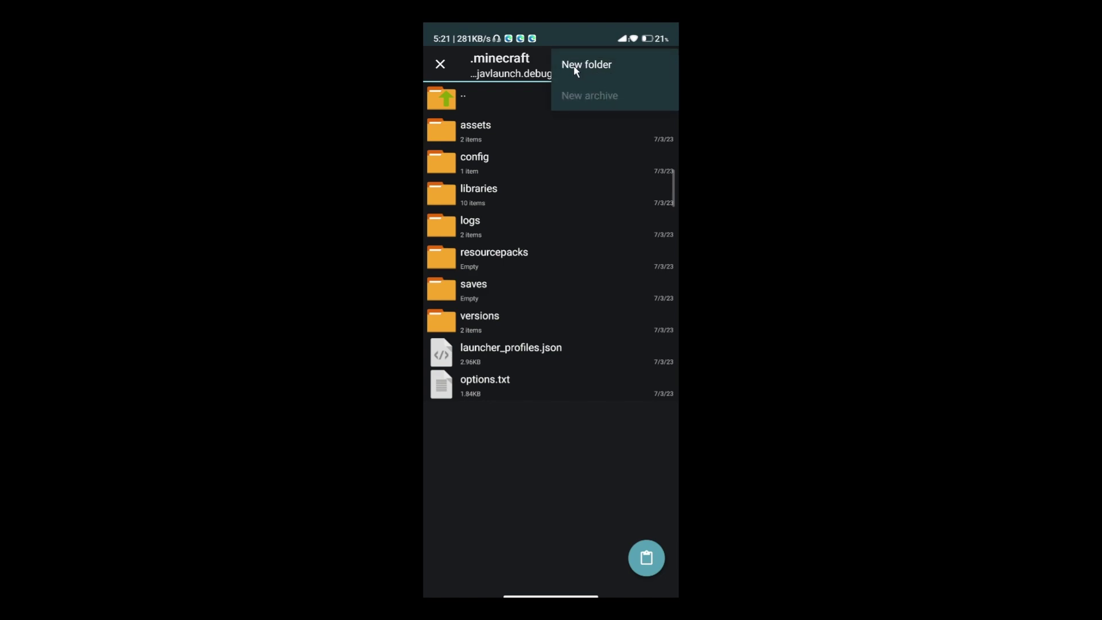
left_click(576, 70)
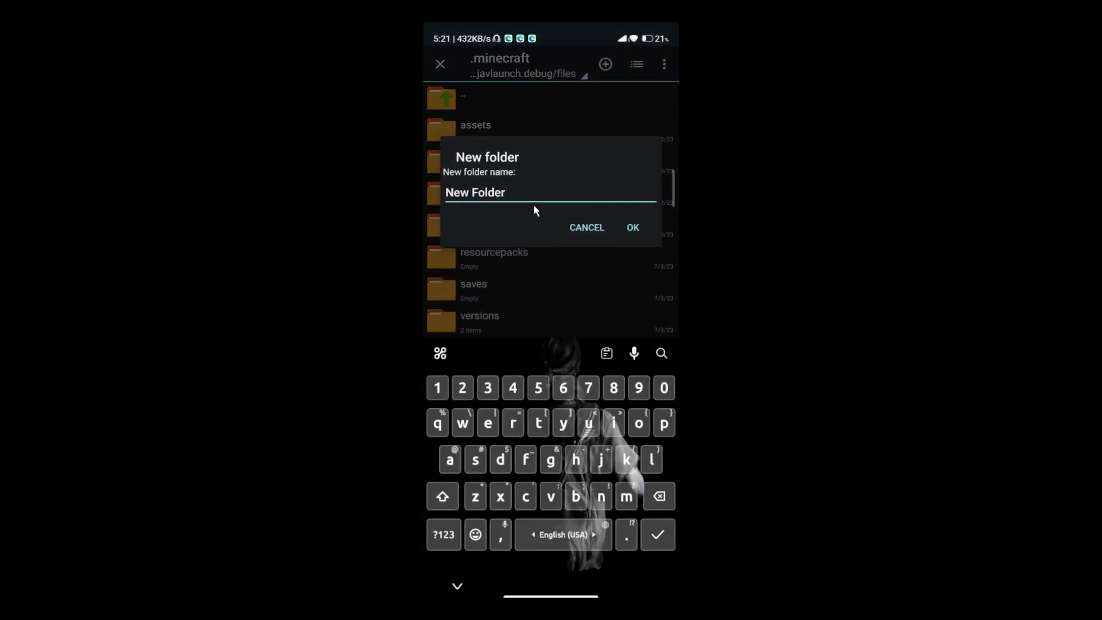
key("ctrl+a")
type("shaderpacks")
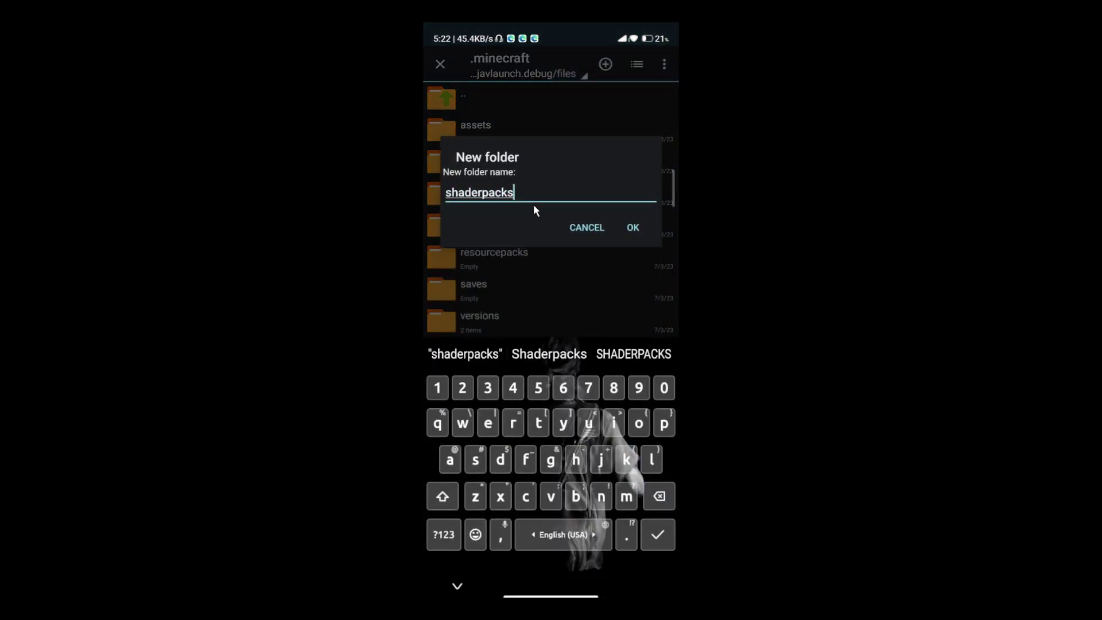
left_click(633, 226)
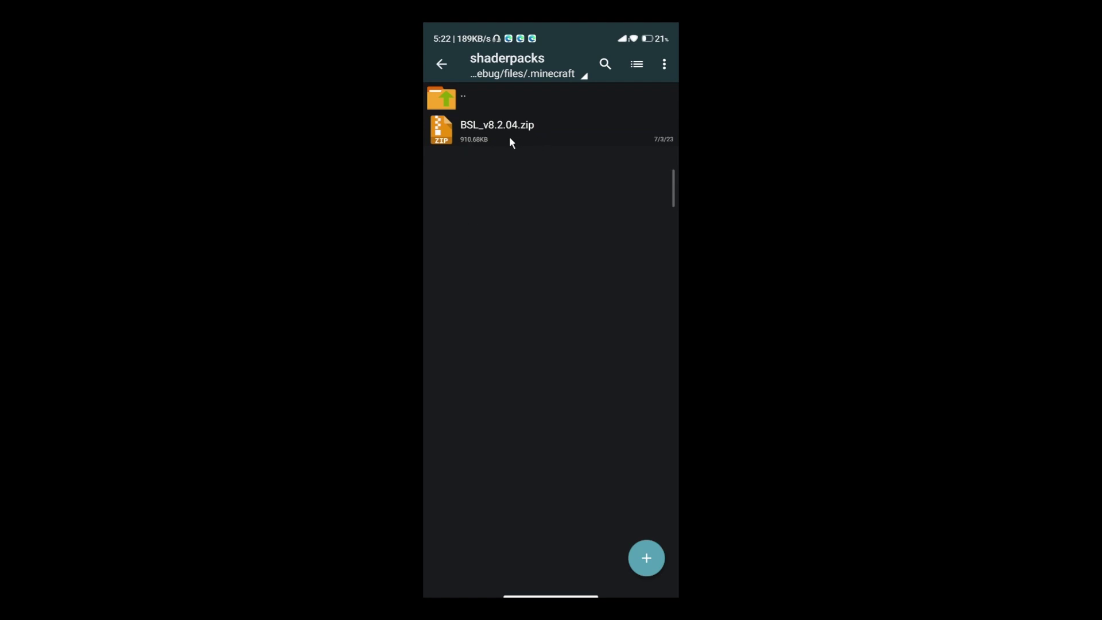
In PojavLauncher's Video and renderer settings, set Resolution Scaler to 50% and enable alternate surface rendering
left_click_drag(550, 592, 549, 392)
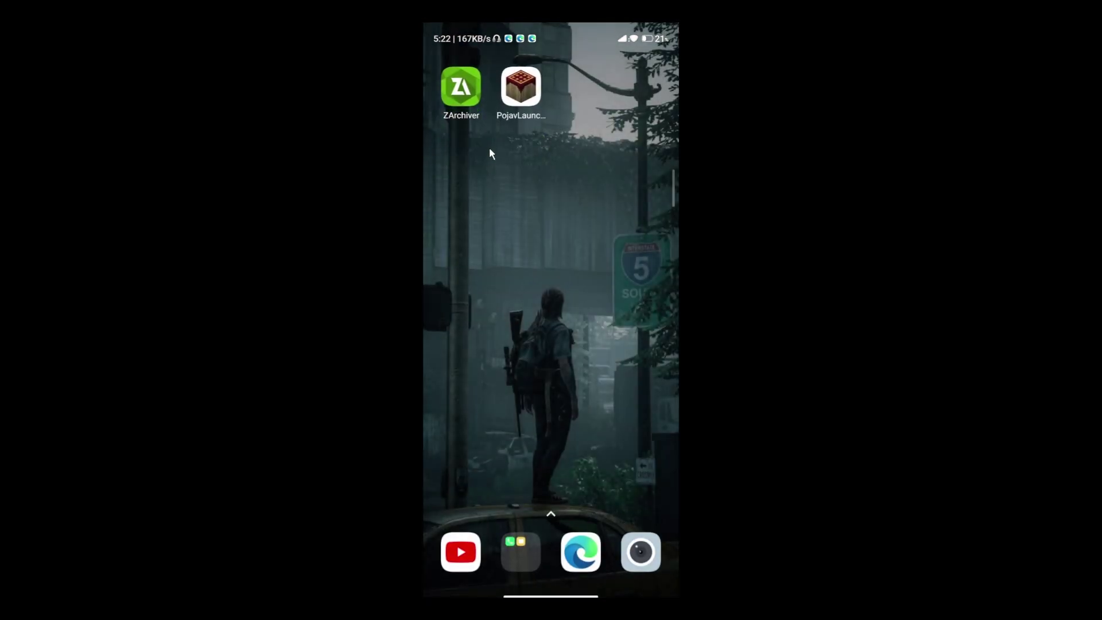
left_click(520, 88)
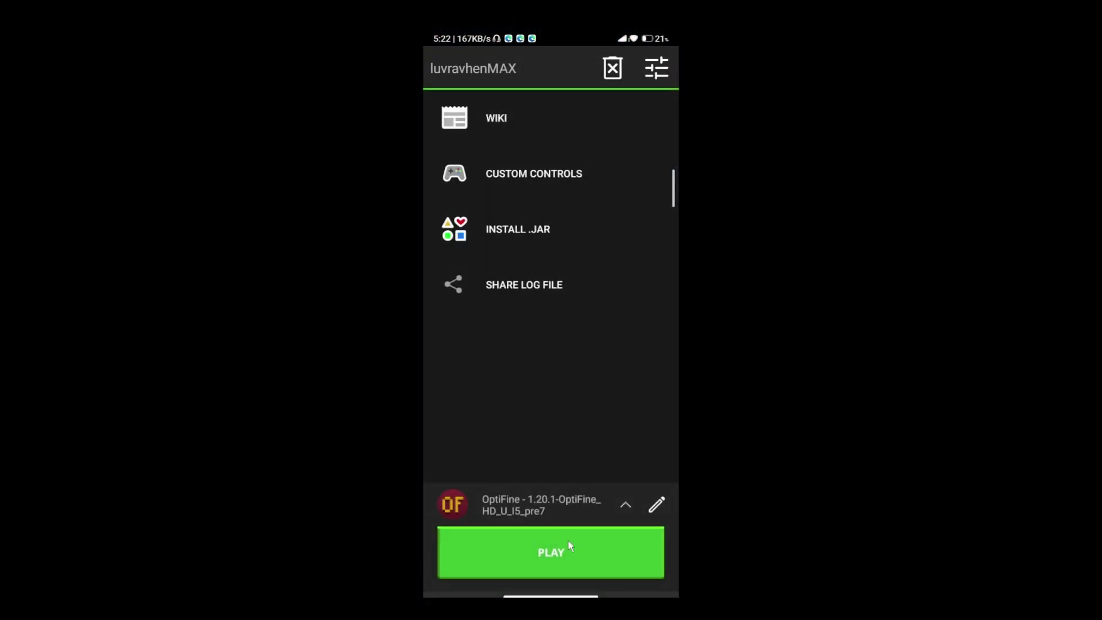
left_click(649, 78)
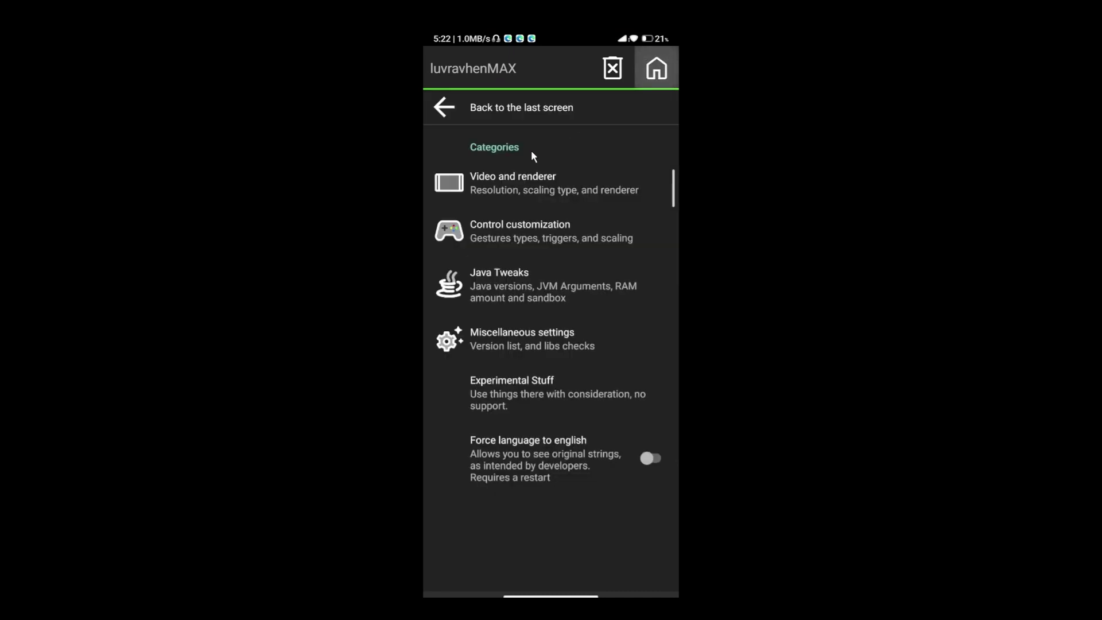
left_click(504, 180)
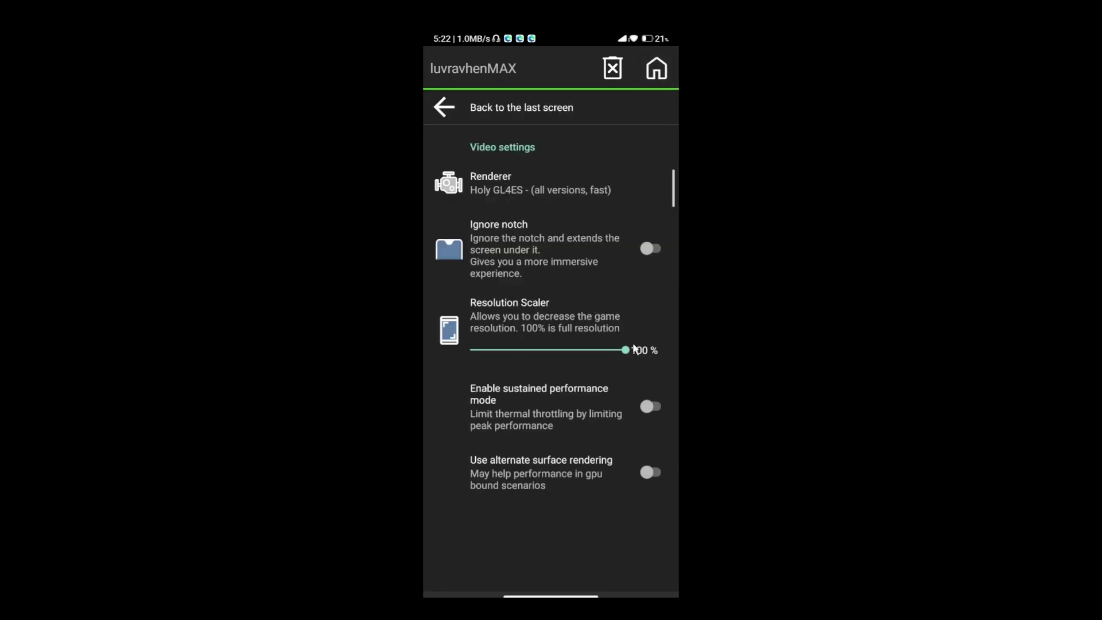
left_click_drag(634, 348, 523, 353)
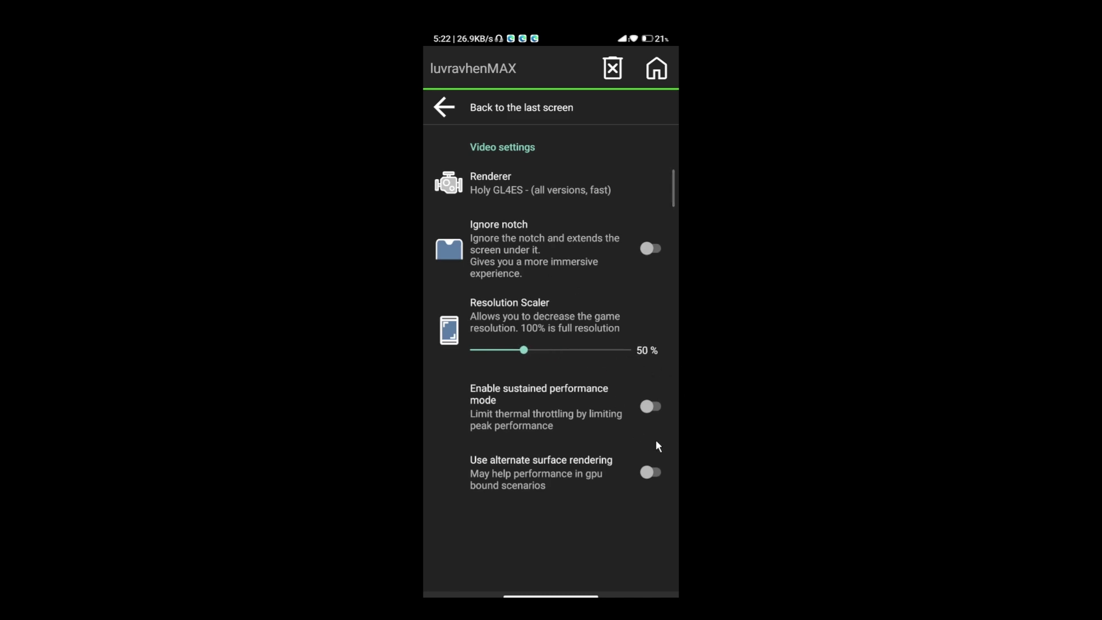
left_click(649, 473)
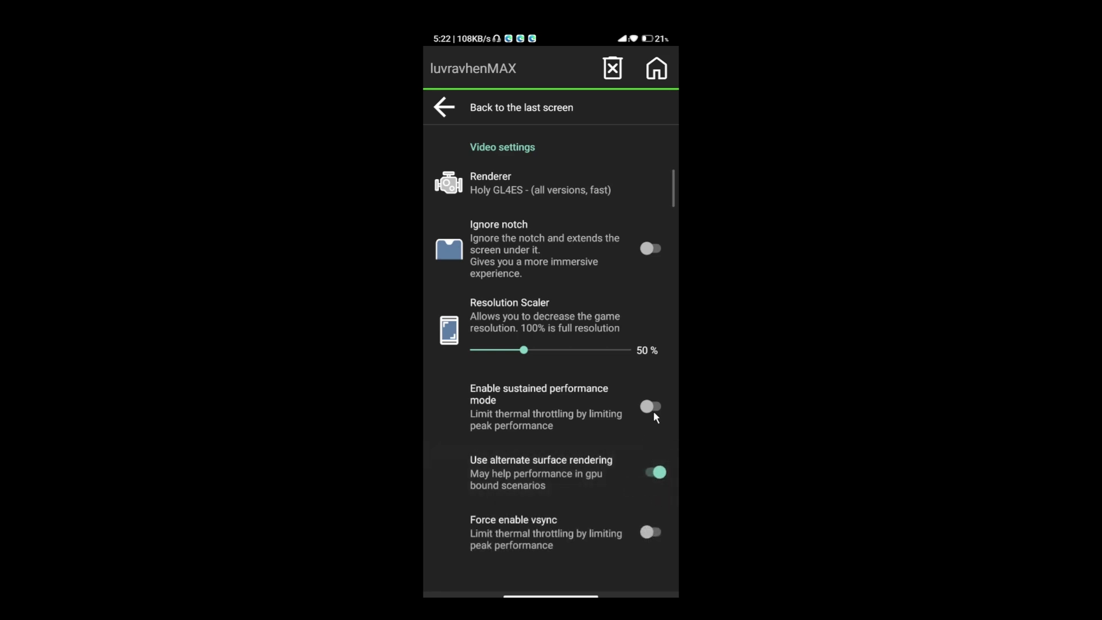
left_click(649, 533)
left_click(651, 532)
left_click(652, 533)
left_click(453, 113)
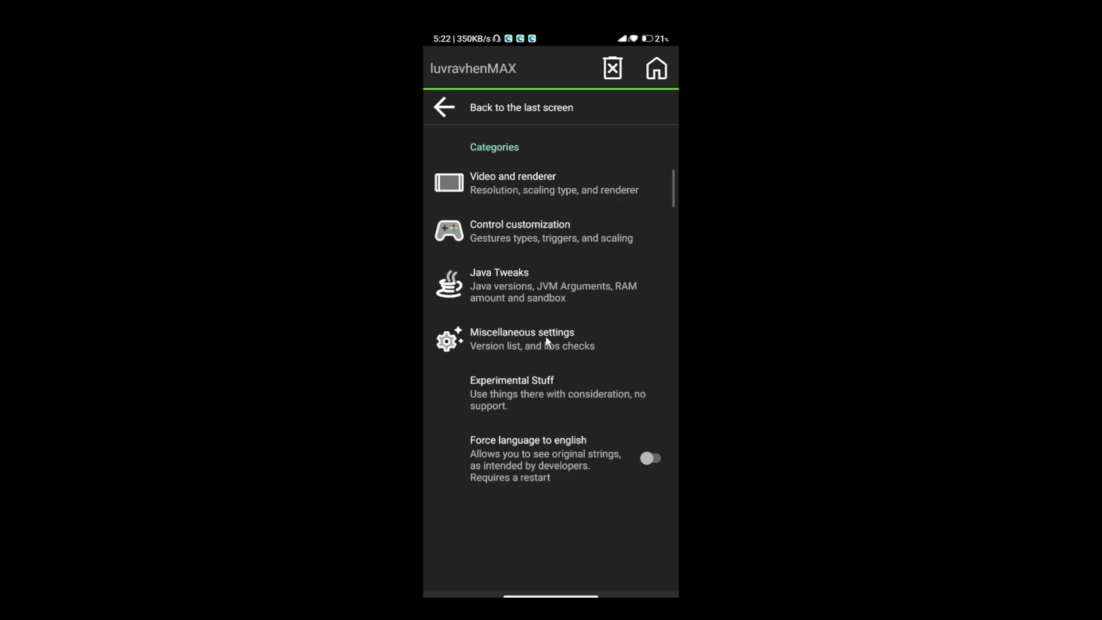
Set the Java Tweaks memory allocation to 2660 MB and return to the launcher's main menu
left_click(547, 339)
left_click(451, 118)
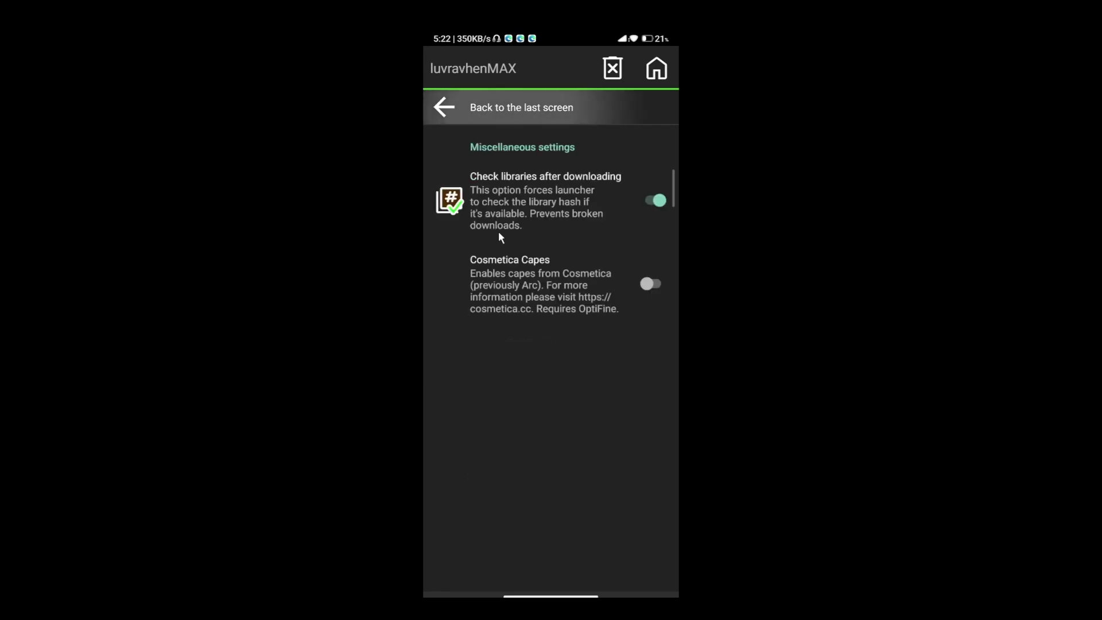
left_click(485, 287)
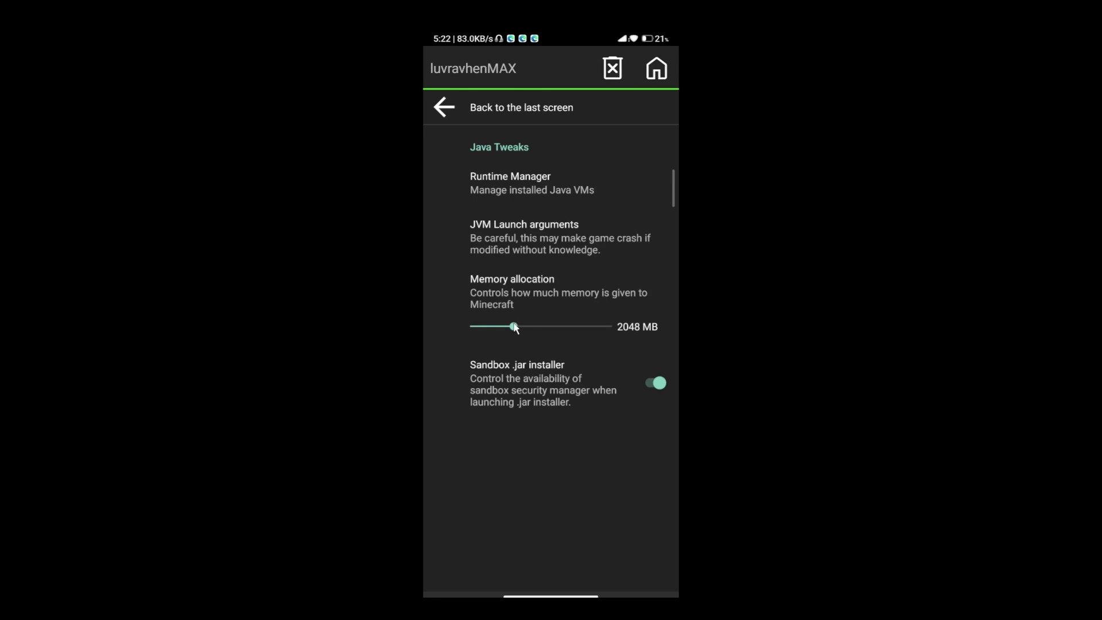
left_click_drag(525, 329, 525, 329)
left_click(656, 70)
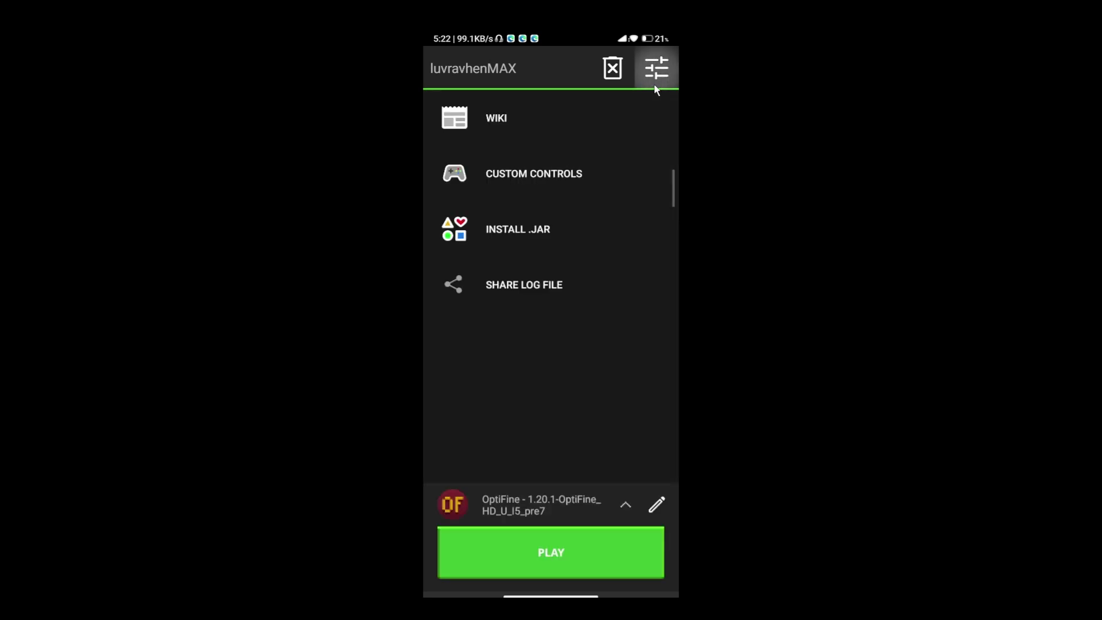
Launch the OptiFine 1.20.1 profile and open Options > Video Settings
left_click(515, 557)
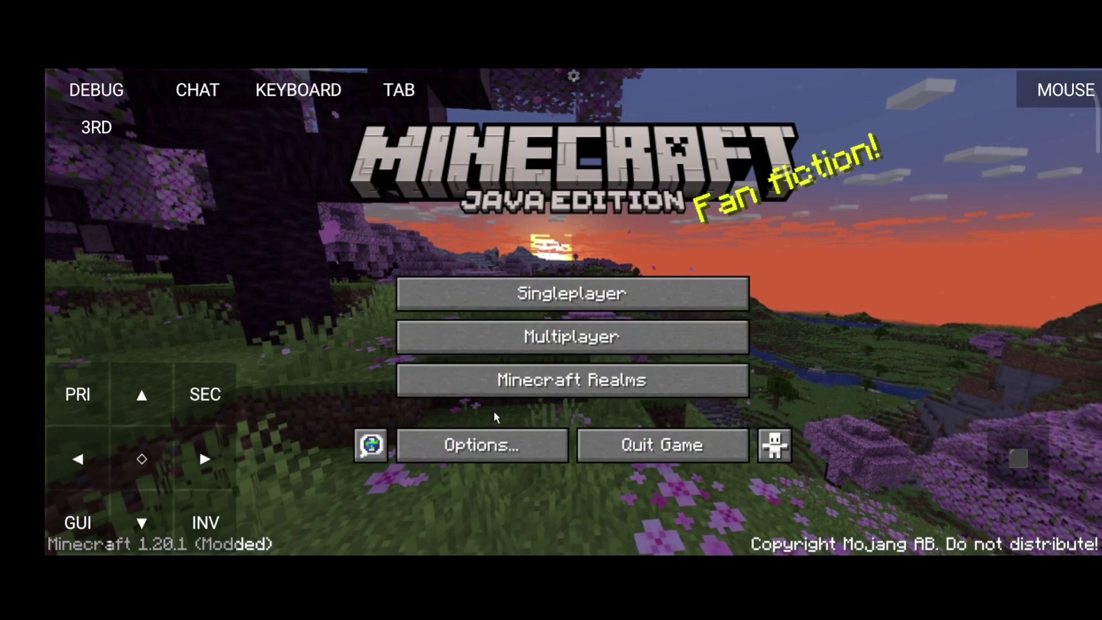
left_click(490, 446)
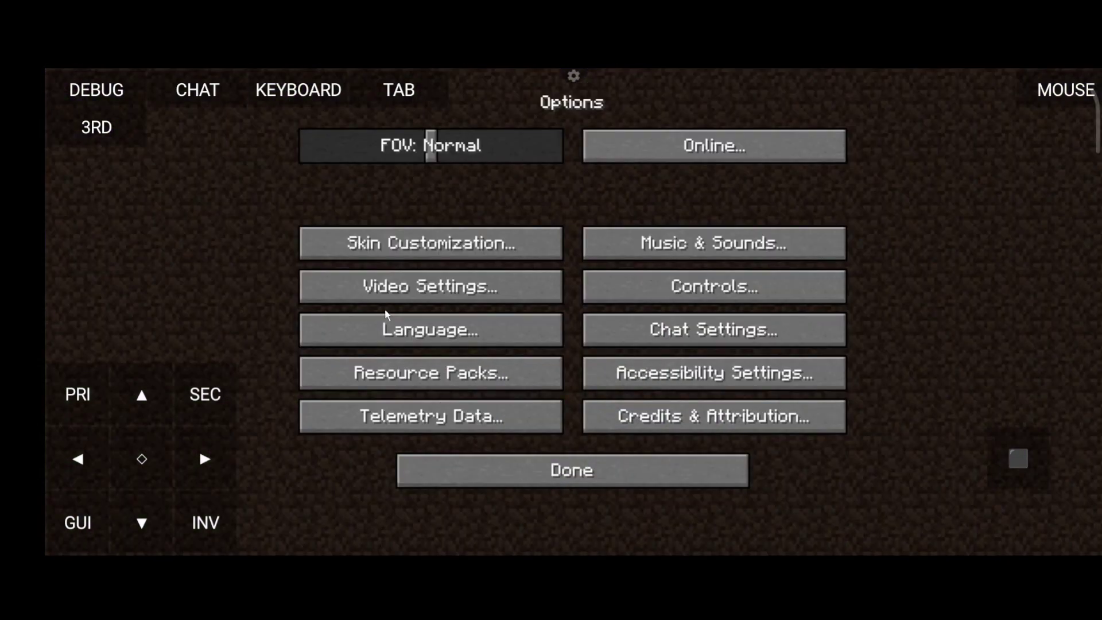
left_click(400, 287)
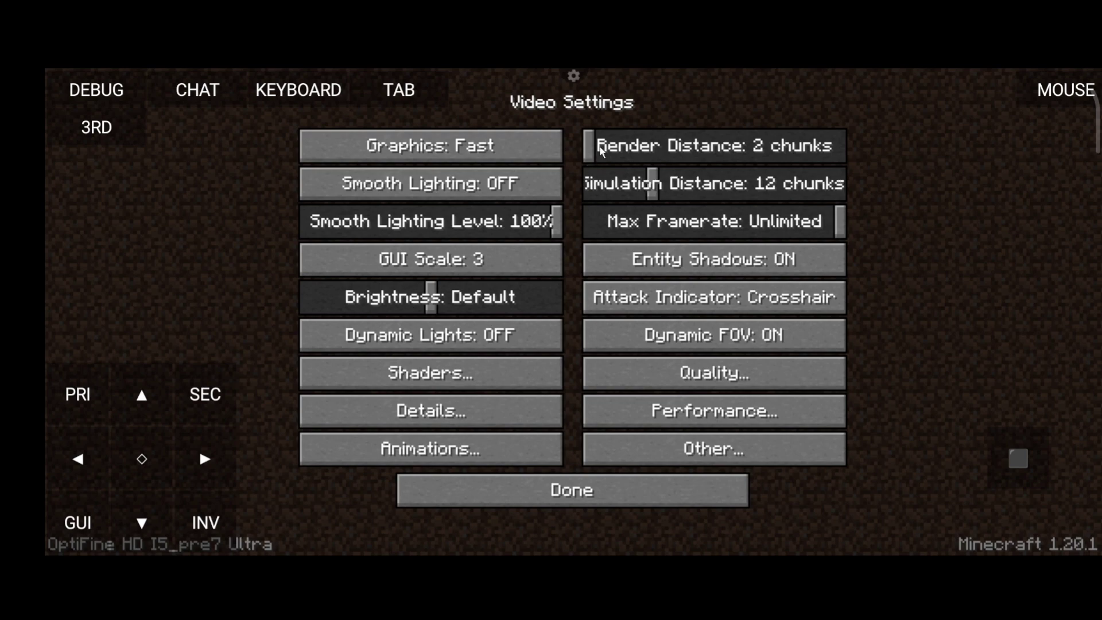
Activate the BSL_v8.2.04.zip shader pack and set Shadow Quality to 0.5x
left_click(461, 374)
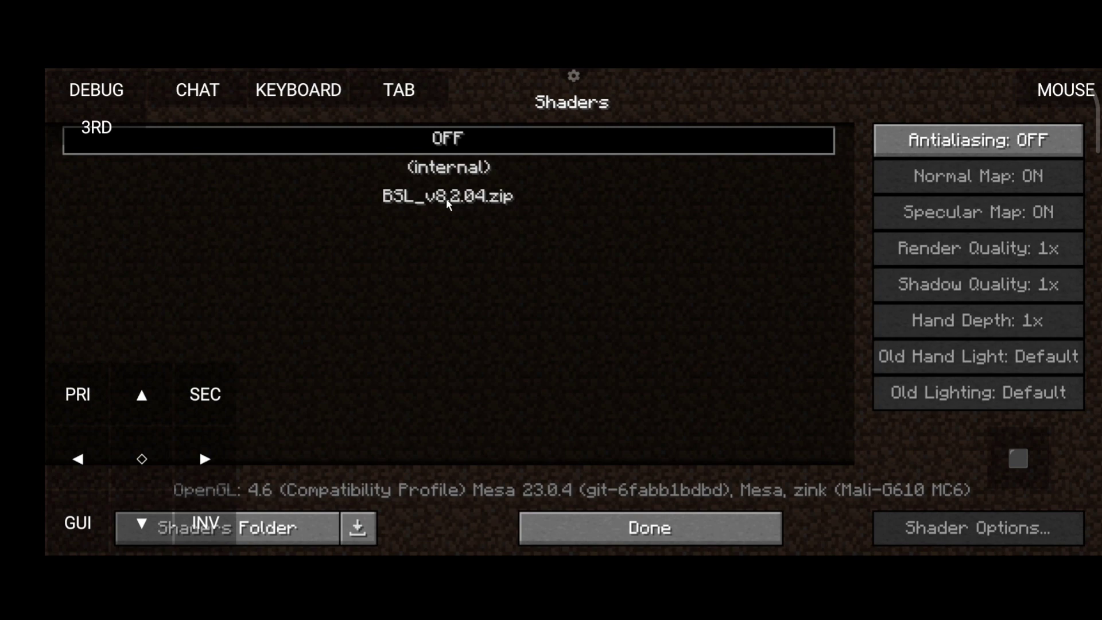
left_click(484, 187)
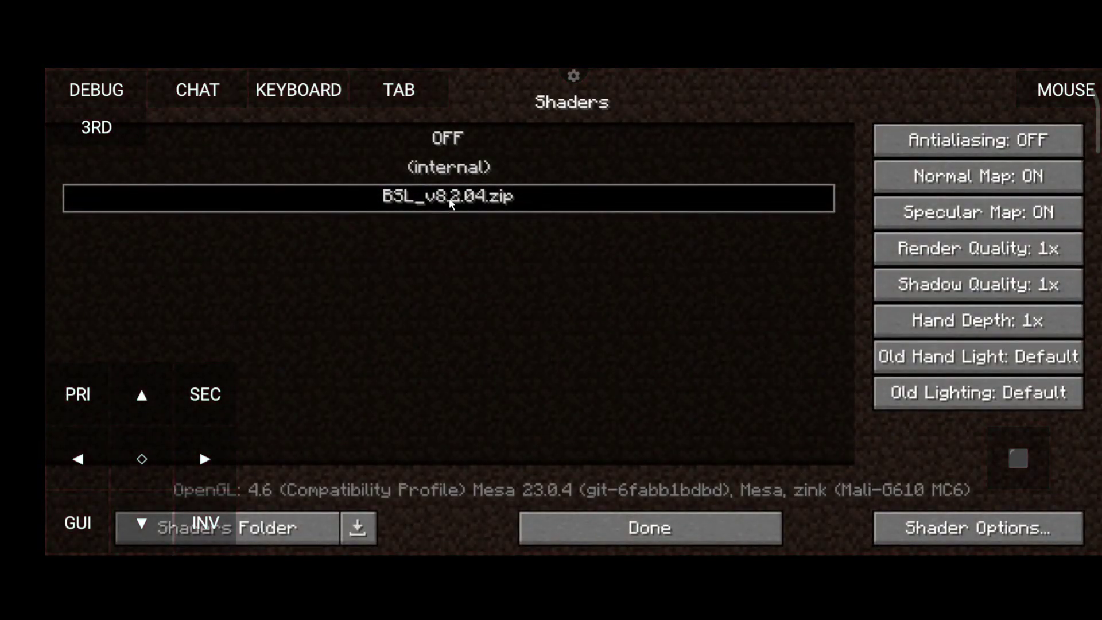
left_click(934, 289)
left_click(934, 288)
left_click(934, 289)
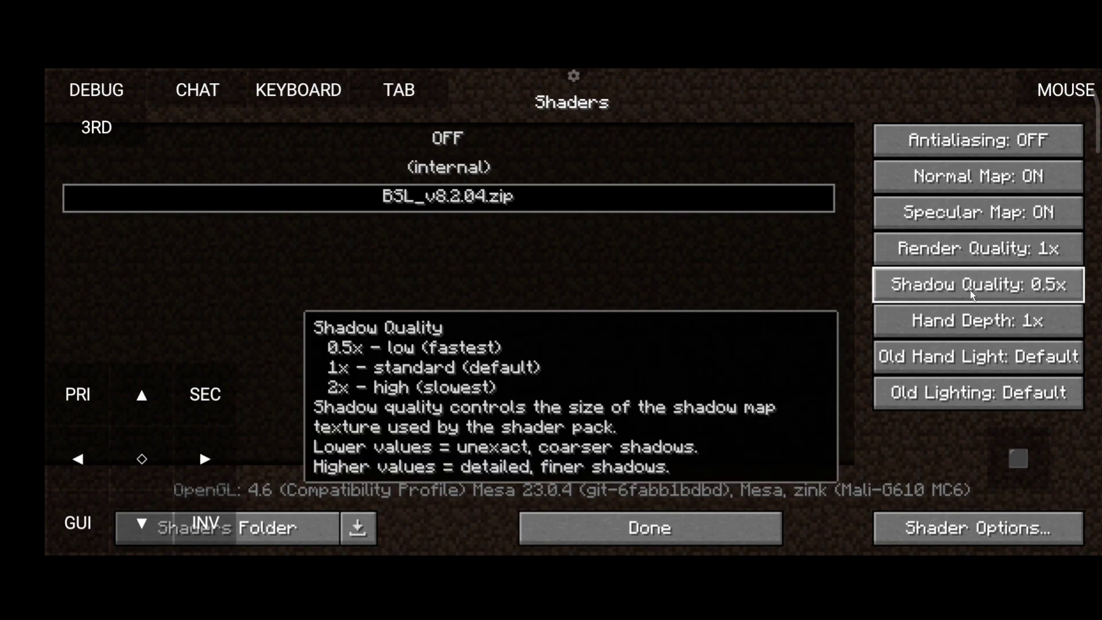
Cycle Render Quality through its levels and return it to 1x
left_click(942, 252)
left_click(942, 253)
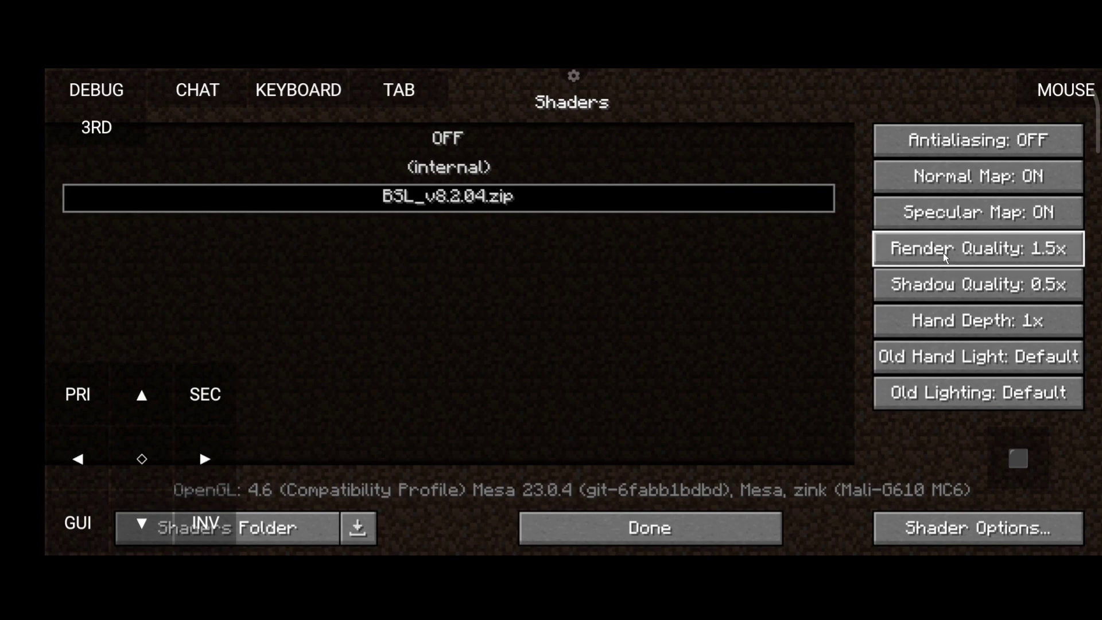
left_click(943, 252)
left_click(942, 253)
left_click(943, 253)
left_click(942, 252)
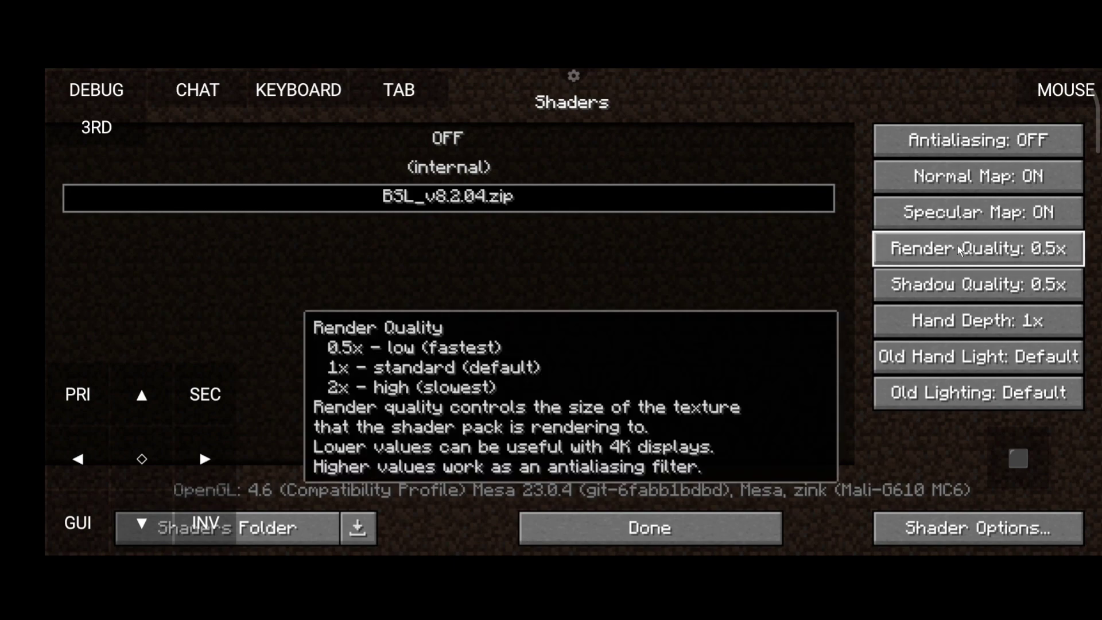
left_click(911, 256)
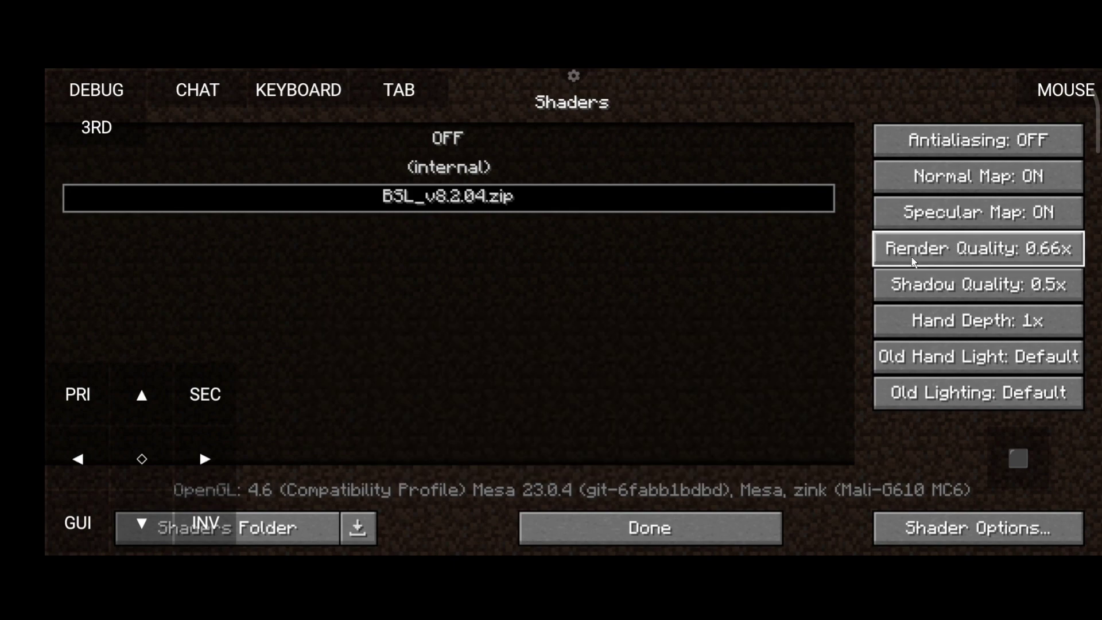
left_click(912, 257)
left_click(912, 257)
left_click(911, 257)
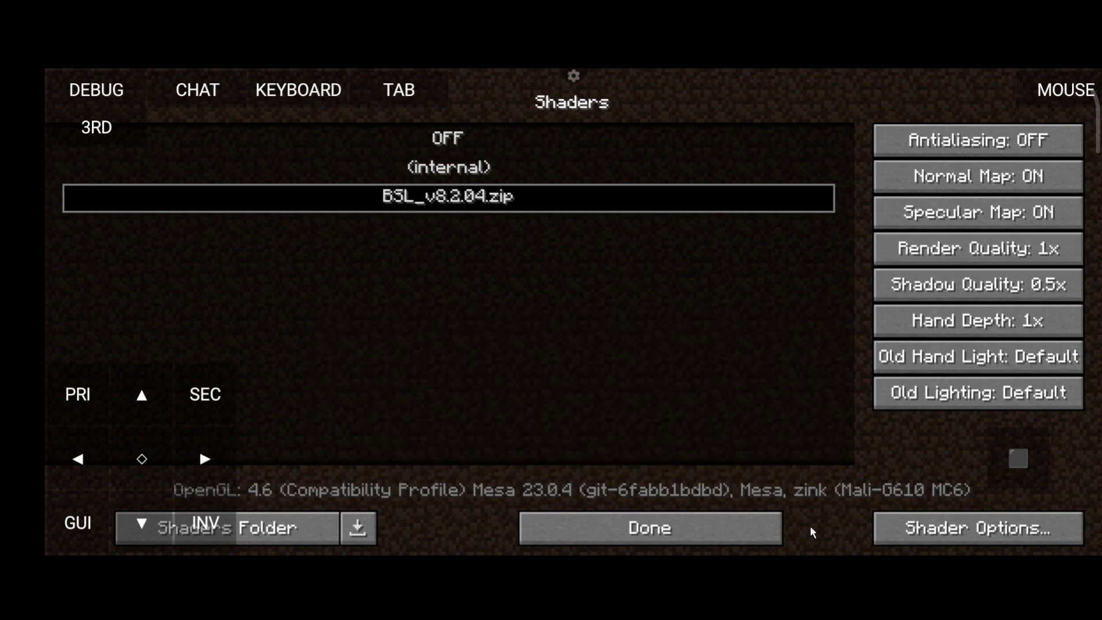
Set Graphics to Fancy, Smooth Lighting ON, Brightness to Bright and Dynamic Lights to Fancy
left_click(706, 533)
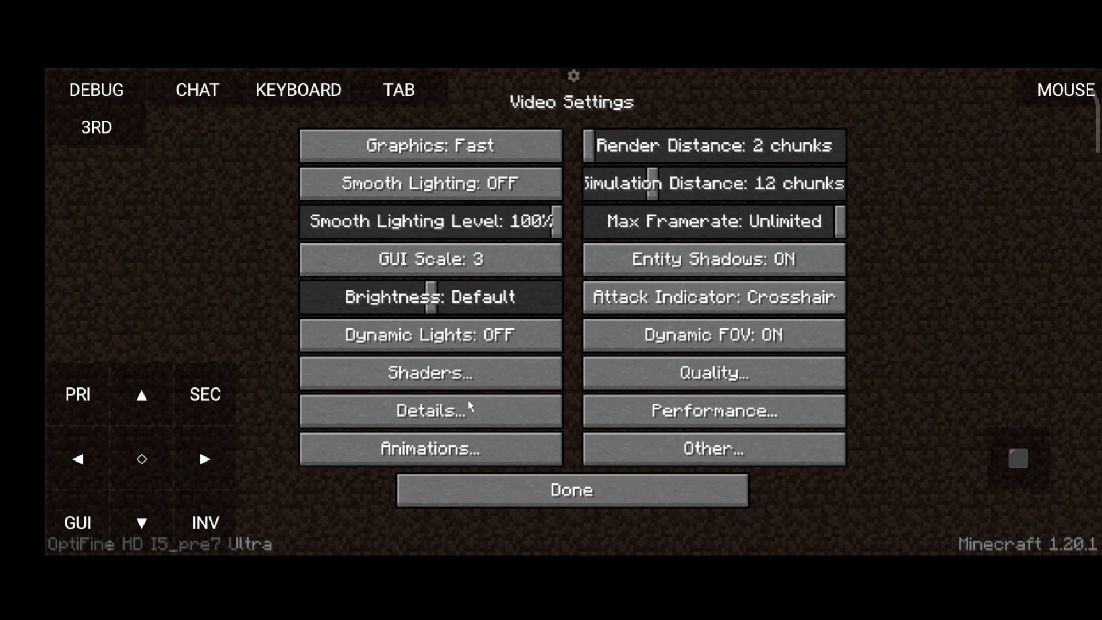
left_click(425, 148)
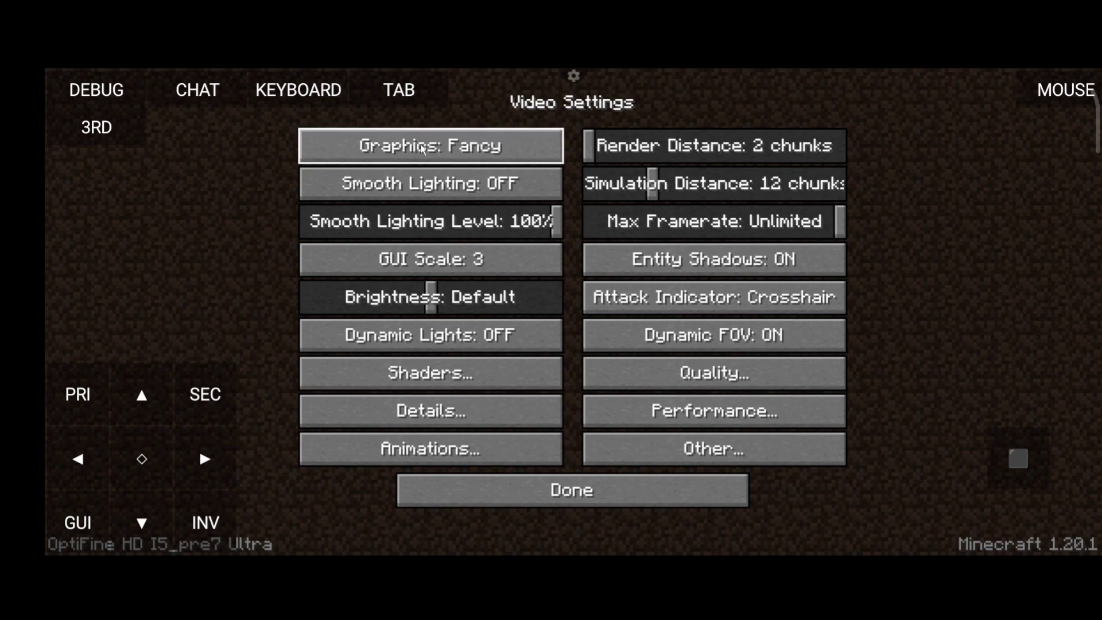
left_click(425, 185)
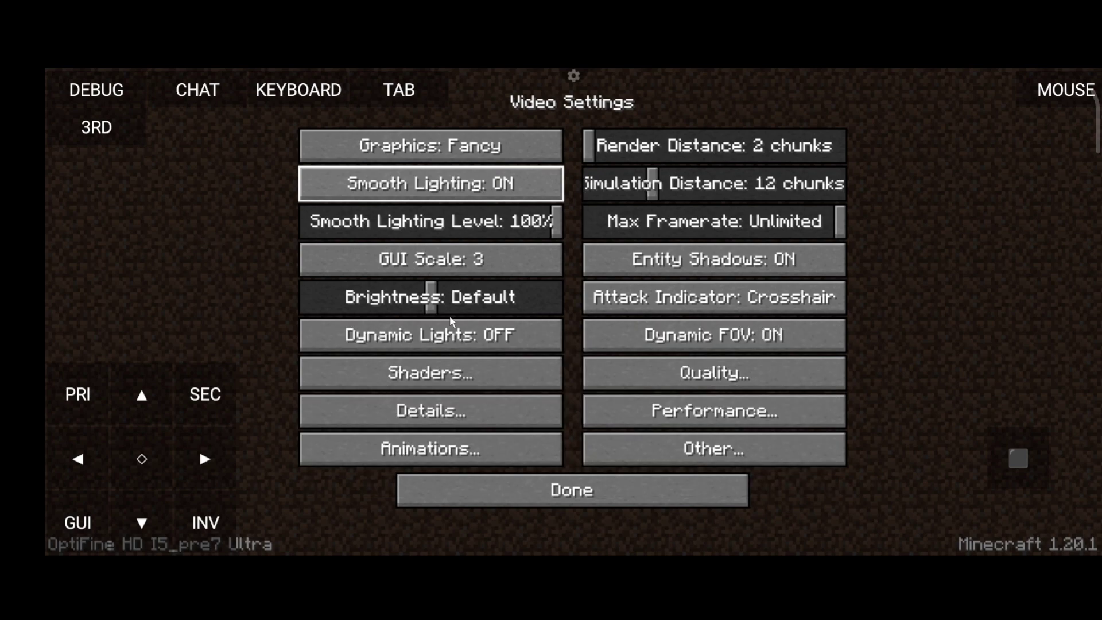
left_click(560, 302)
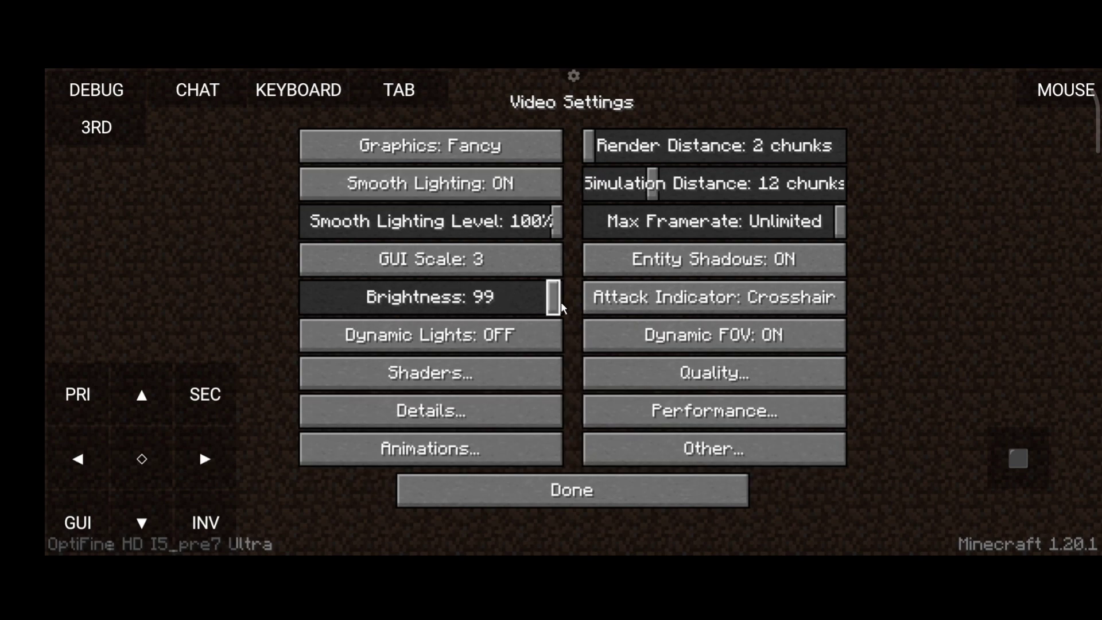
left_click(560, 307)
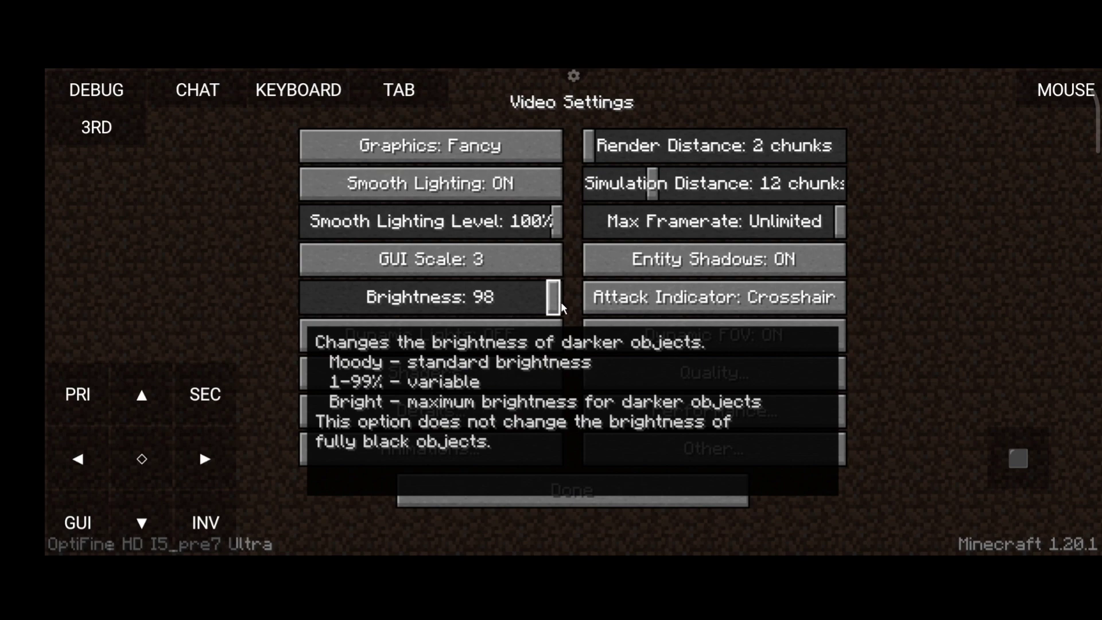
left_click(564, 302)
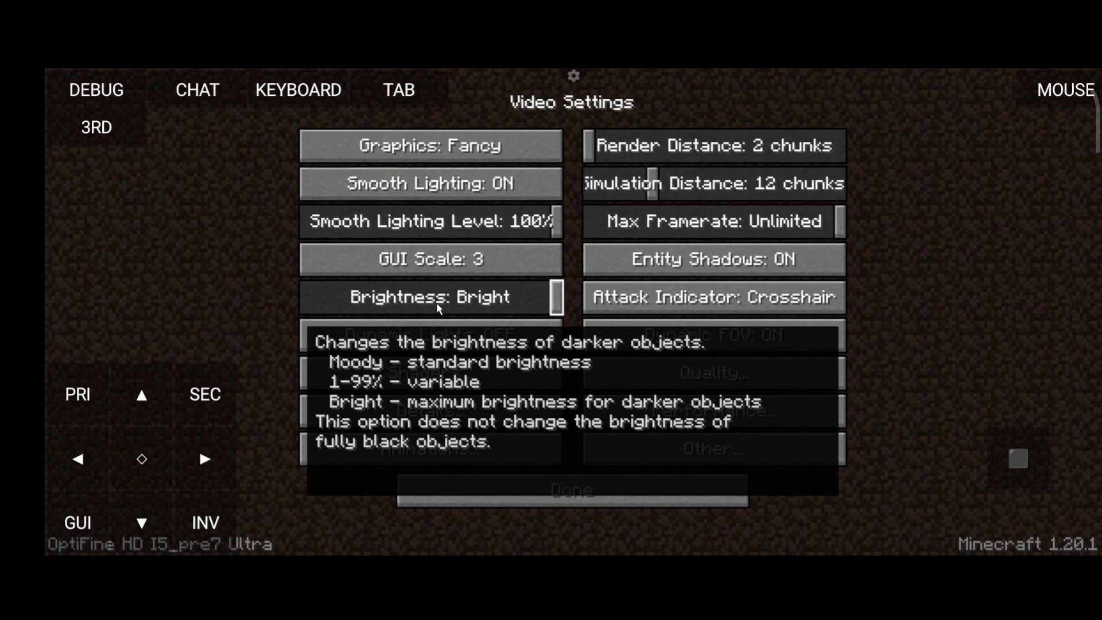
left_click(438, 340)
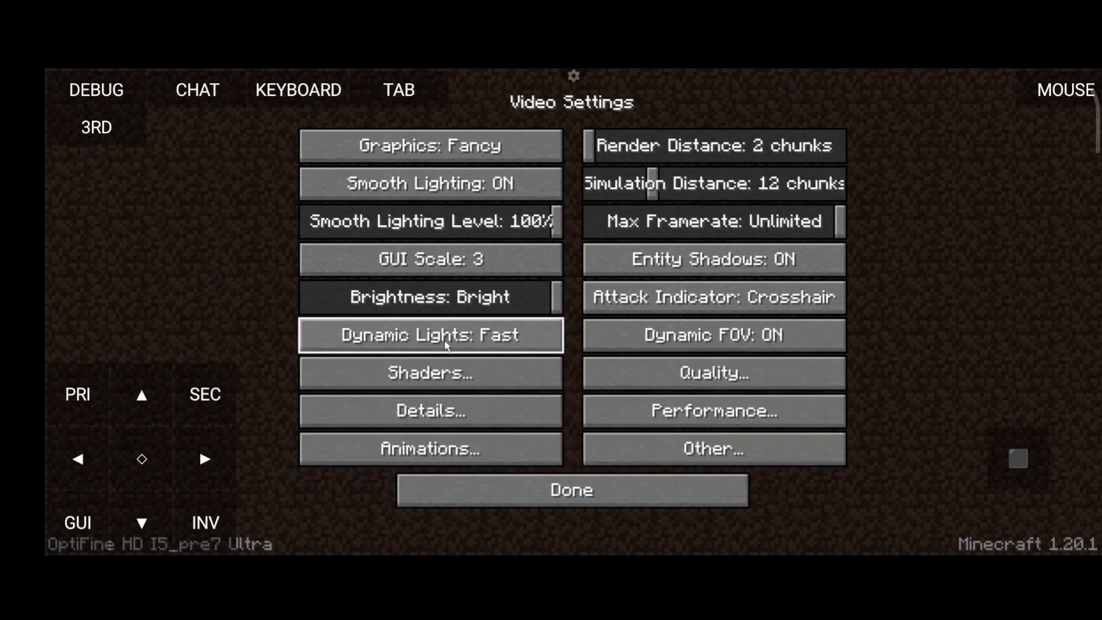
left_click(437, 340)
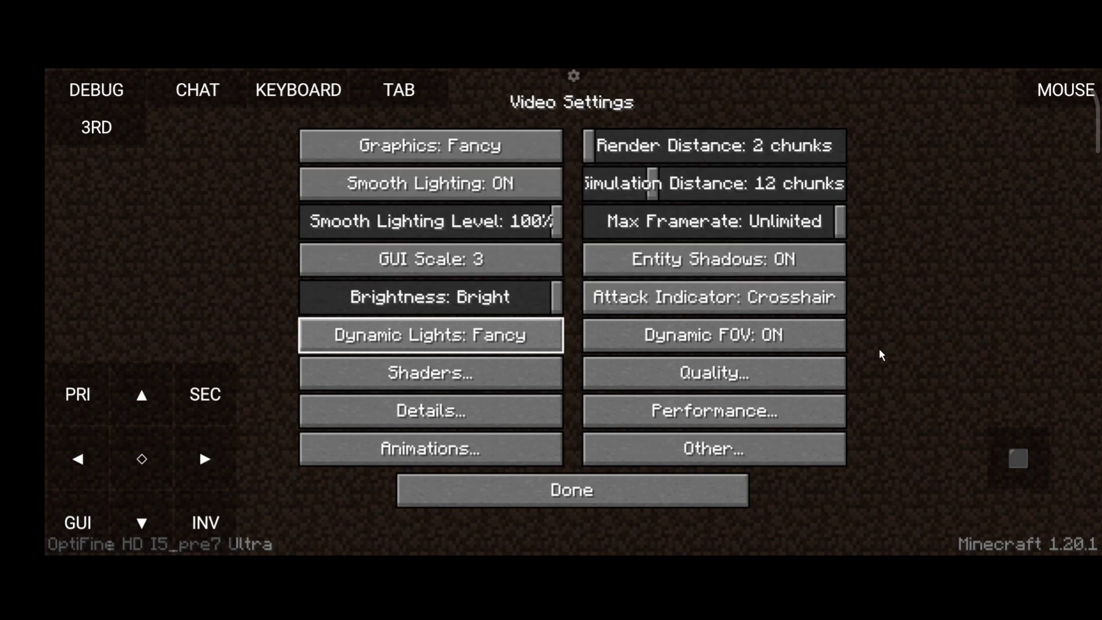
Enable Render Regions, Smart Animations, Smooth FPS, Fast Math and Fast Render under Performance, then open Other settings
left_click(665, 425)
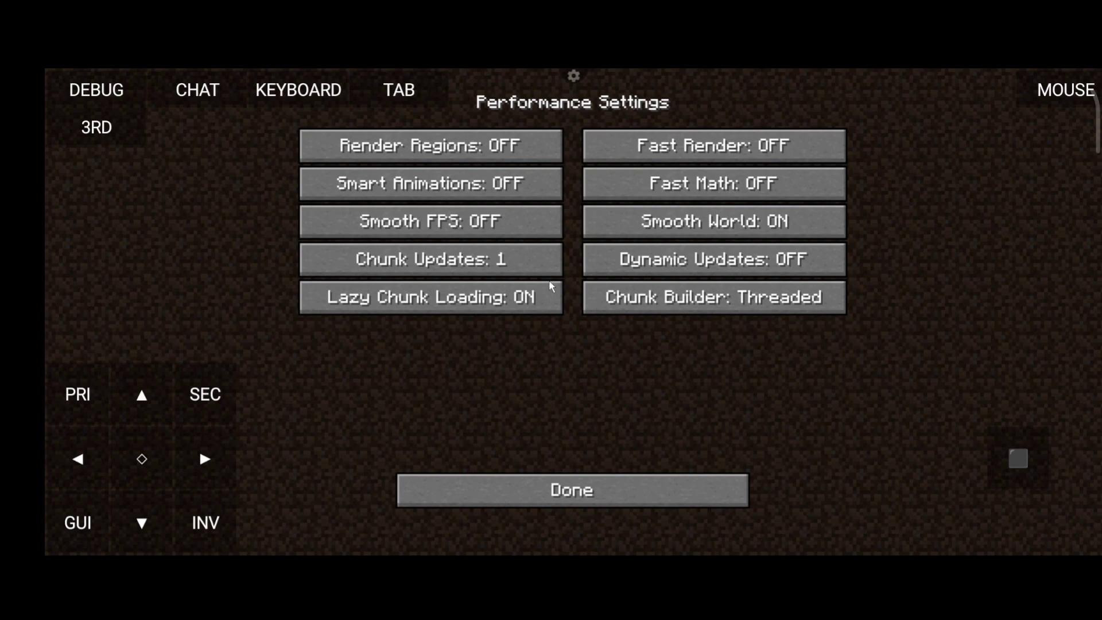
left_click(459, 150)
left_click(454, 183)
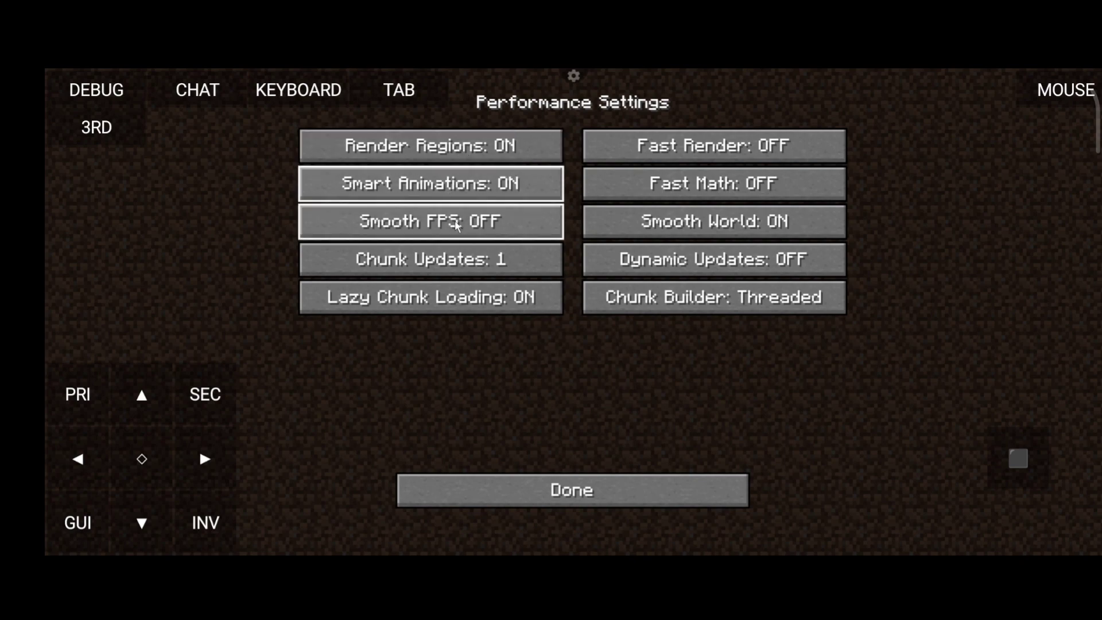
left_click(460, 222)
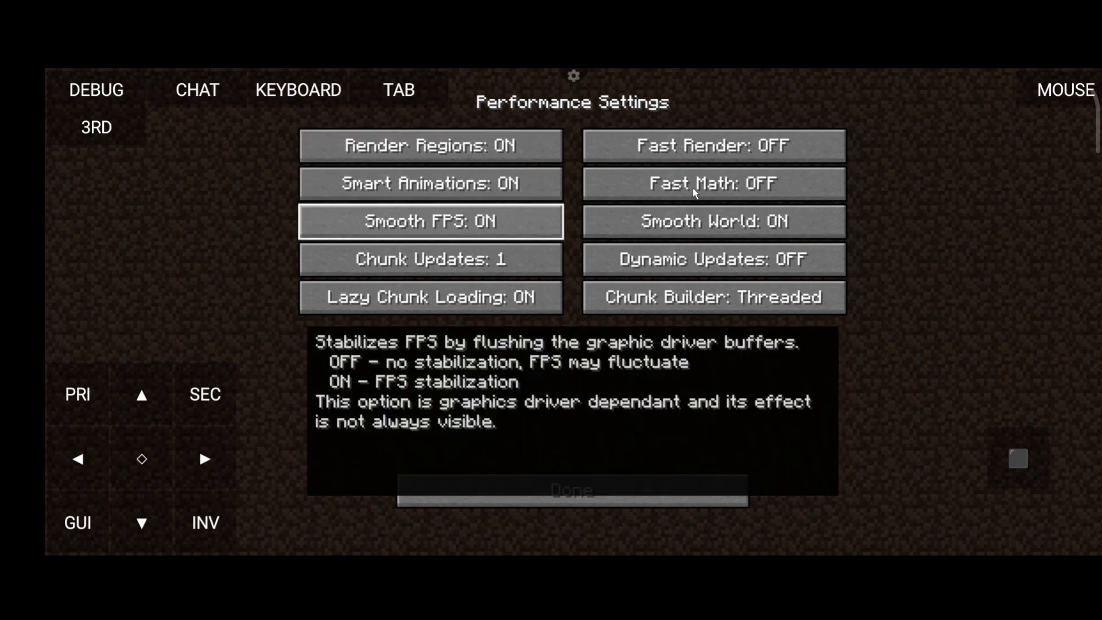
left_click(693, 186)
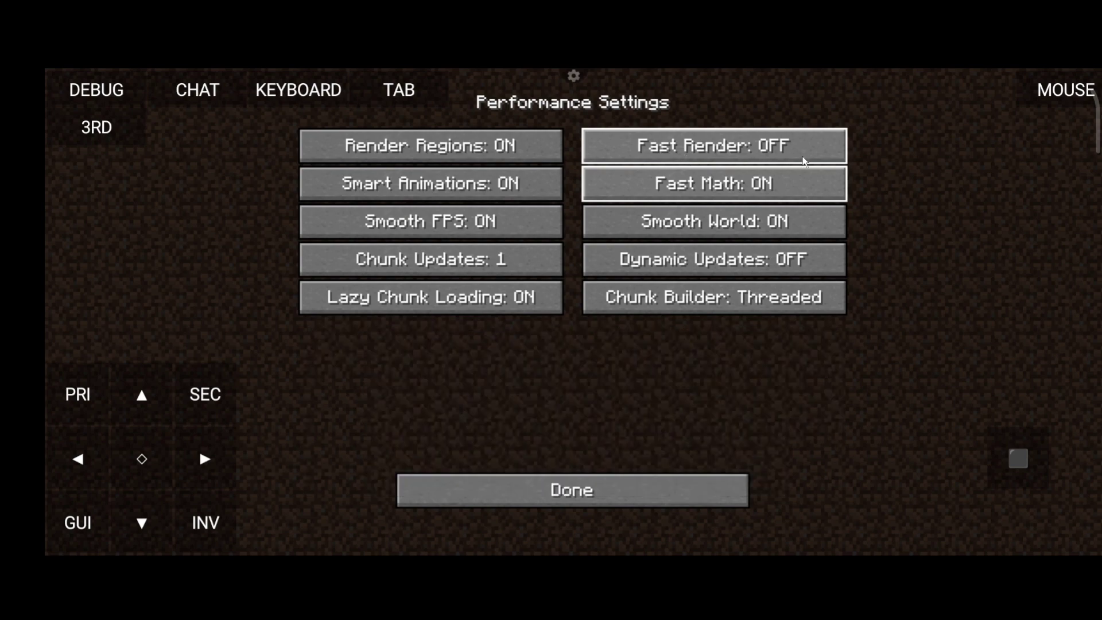
left_click(813, 153)
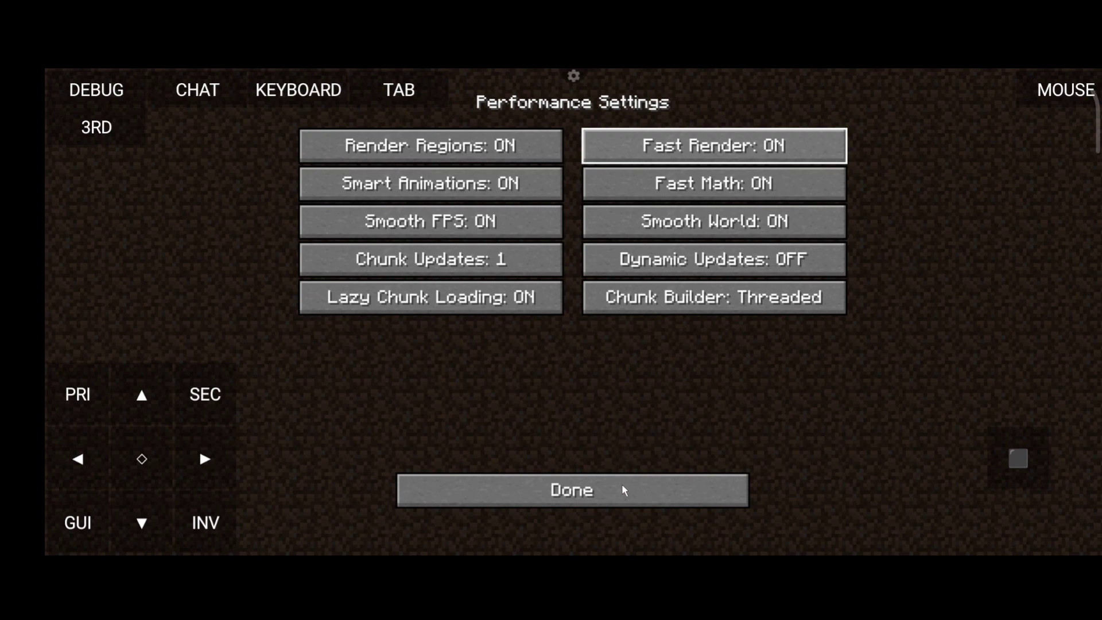
left_click(622, 489)
left_click(644, 453)
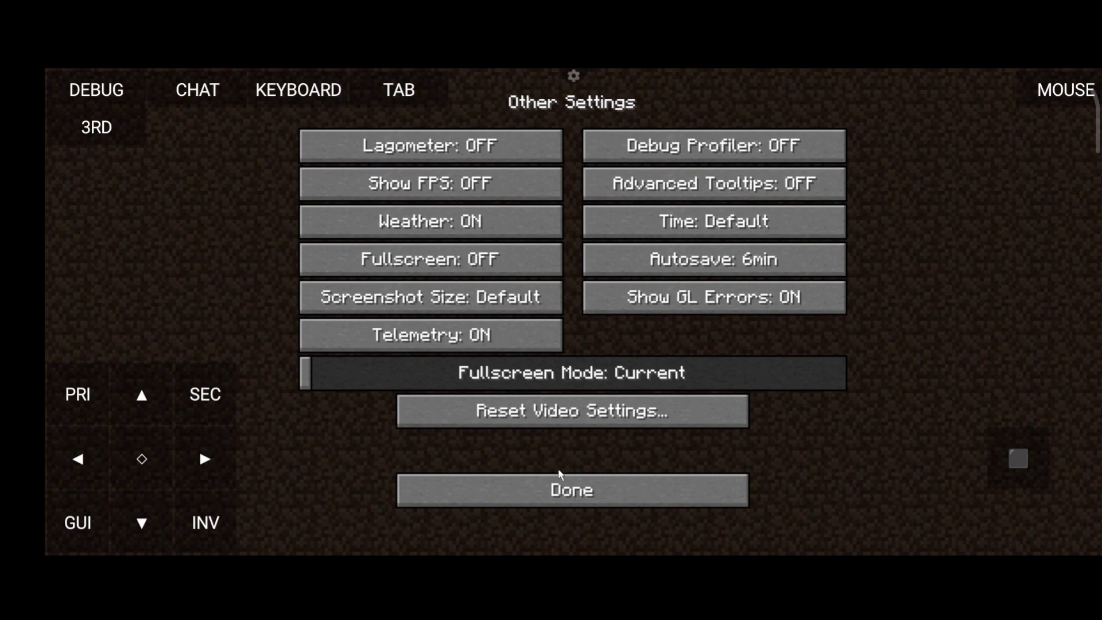
In Video Settings, set render distance to 3 chunks and simulation distance to 5 chunks
left_click(563, 488)
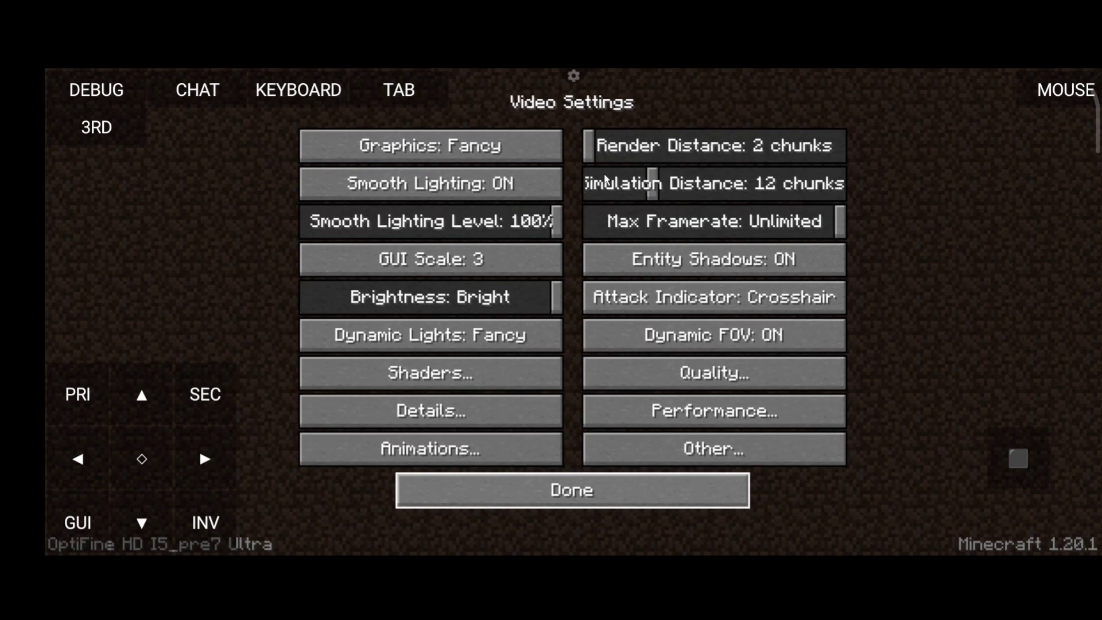
left_click(598, 153)
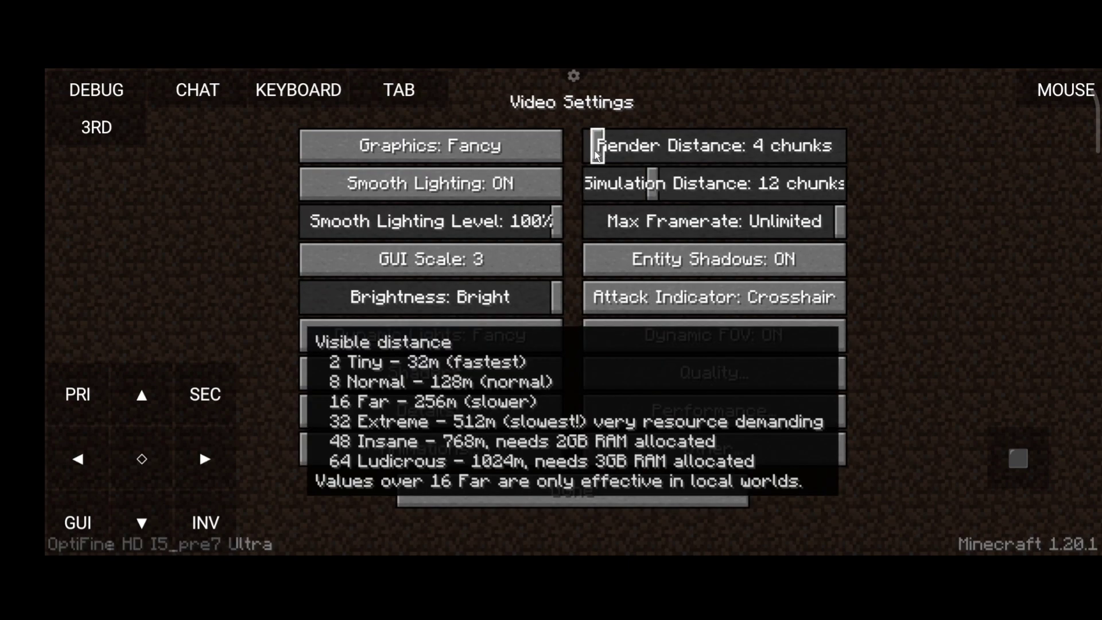
left_click_drag(597, 155, 594, 156)
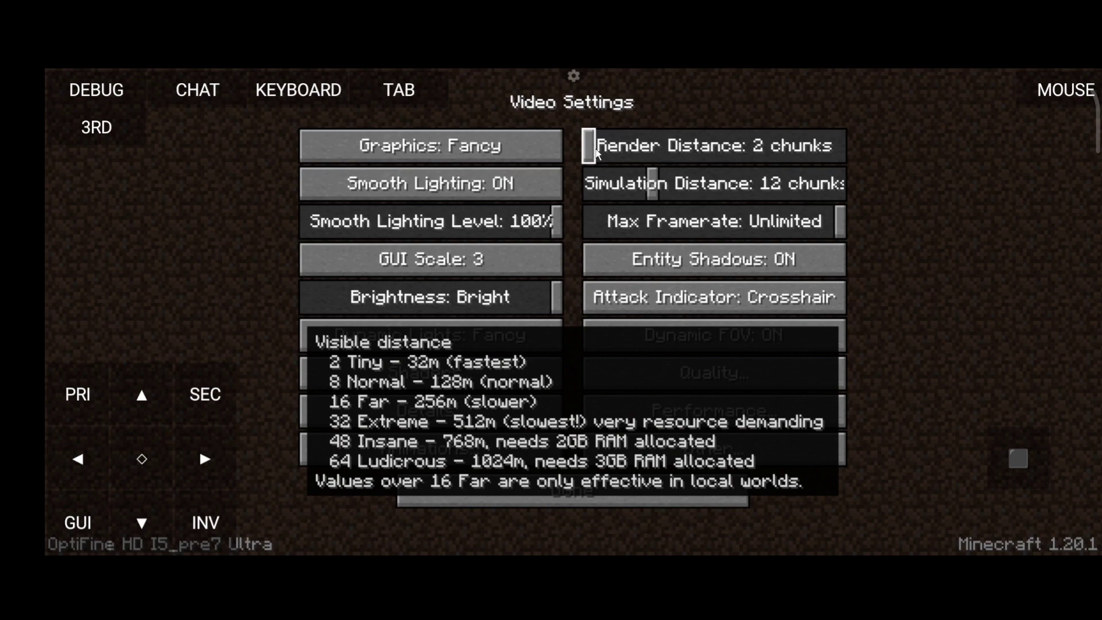
left_click(600, 147)
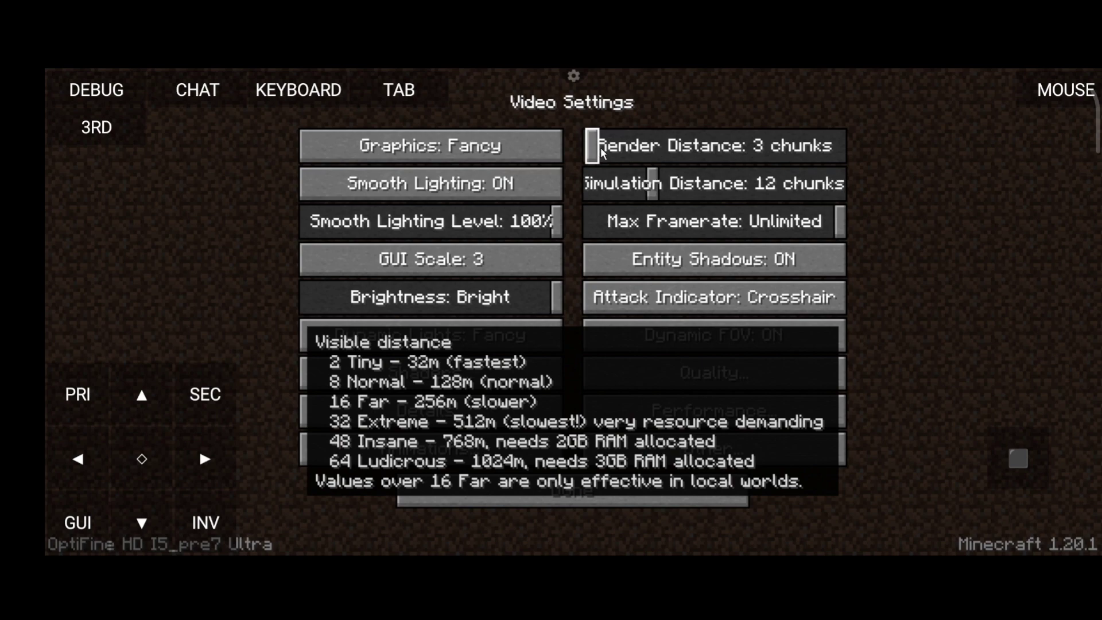
left_click_drag(672, 172, 594, 189)
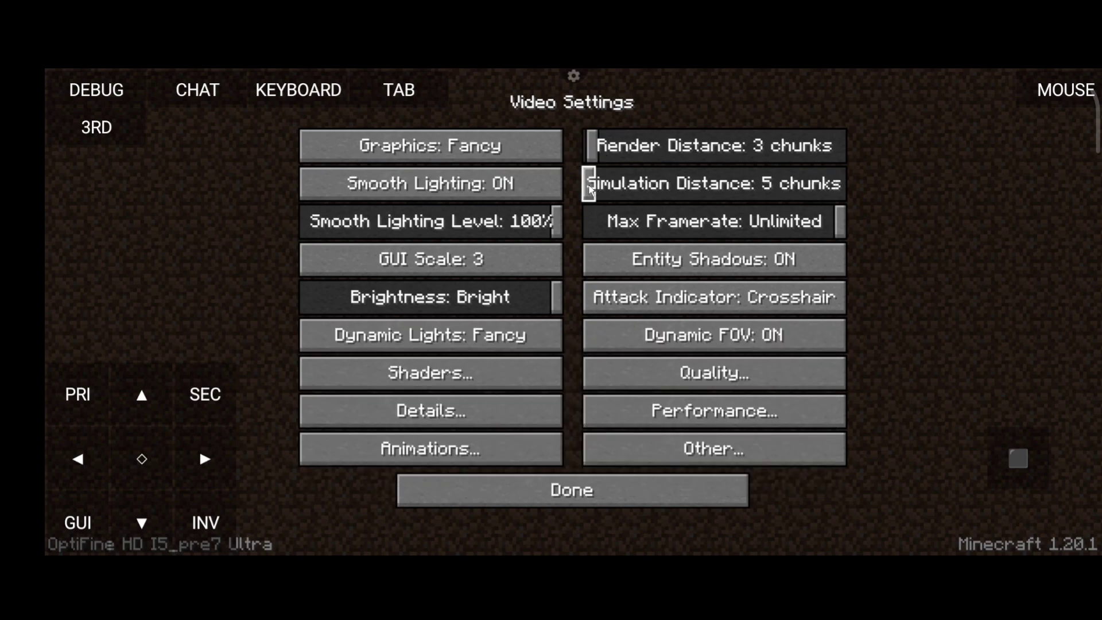
Cap the max framerate at 60 fps and open Quality Settings
left_click(683, 223)
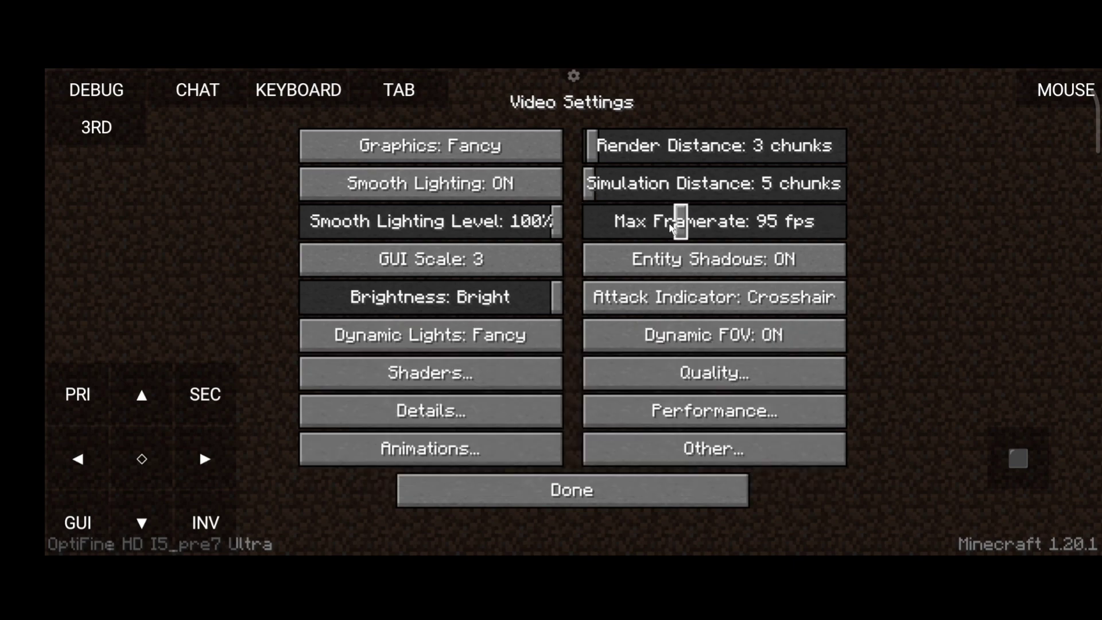
left_click_drag(671, 226, 629, 225)
left_click(650, 224)
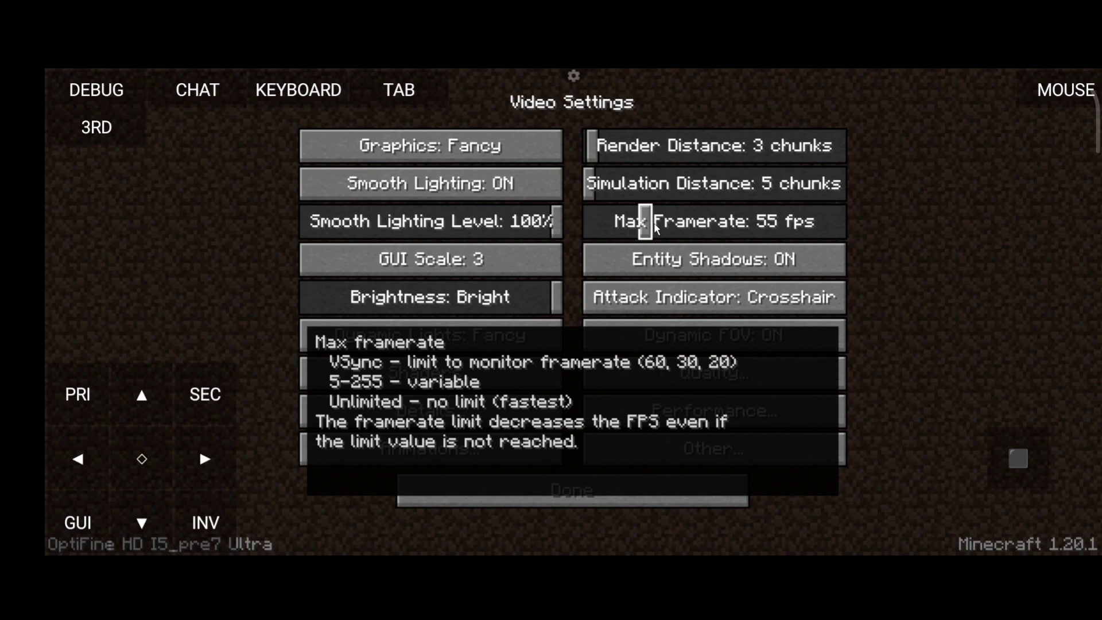
left_click(656, 223)
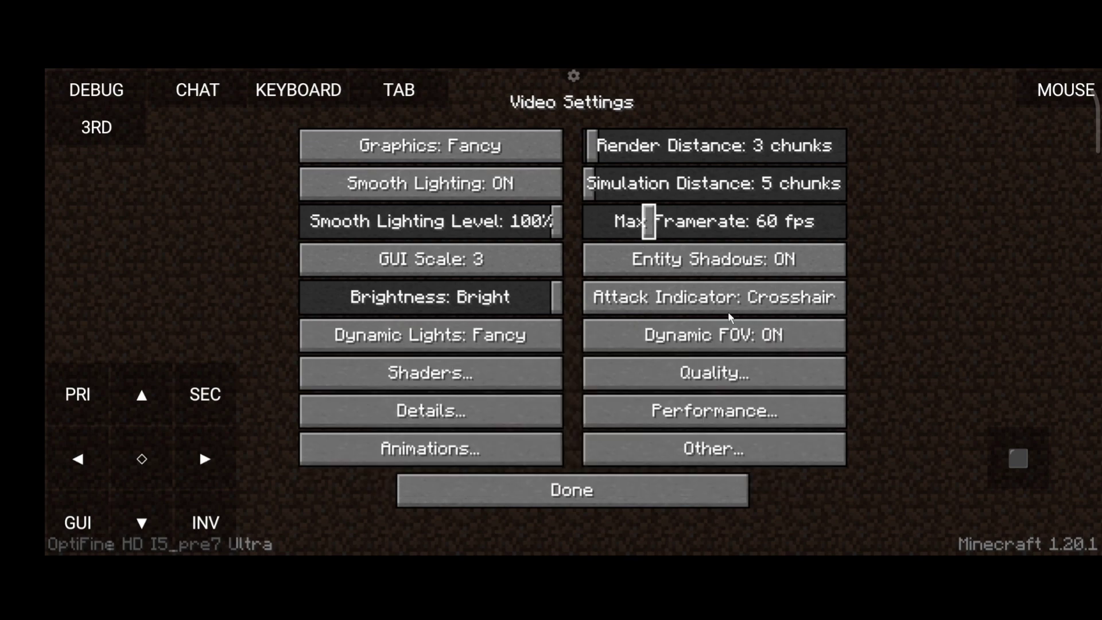
left_click(682, 382)
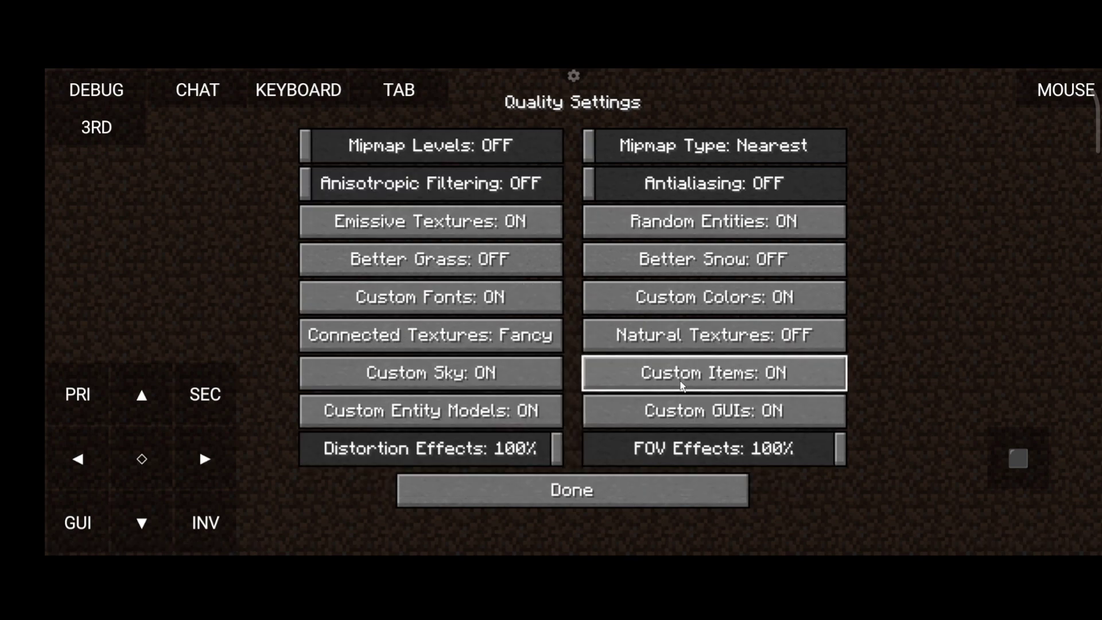
Return to the title screen and begin a new singleplayer world in Creative mode
left_click(545, 492)
left_click(545, 492)
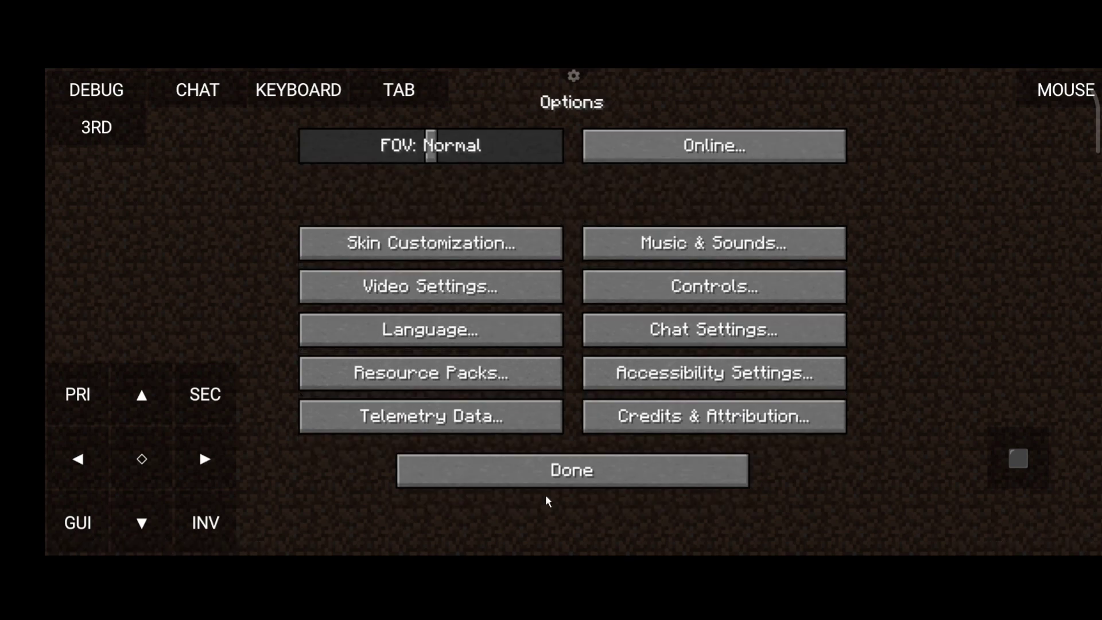
left_click(541, 487)
left_click(544, 294)
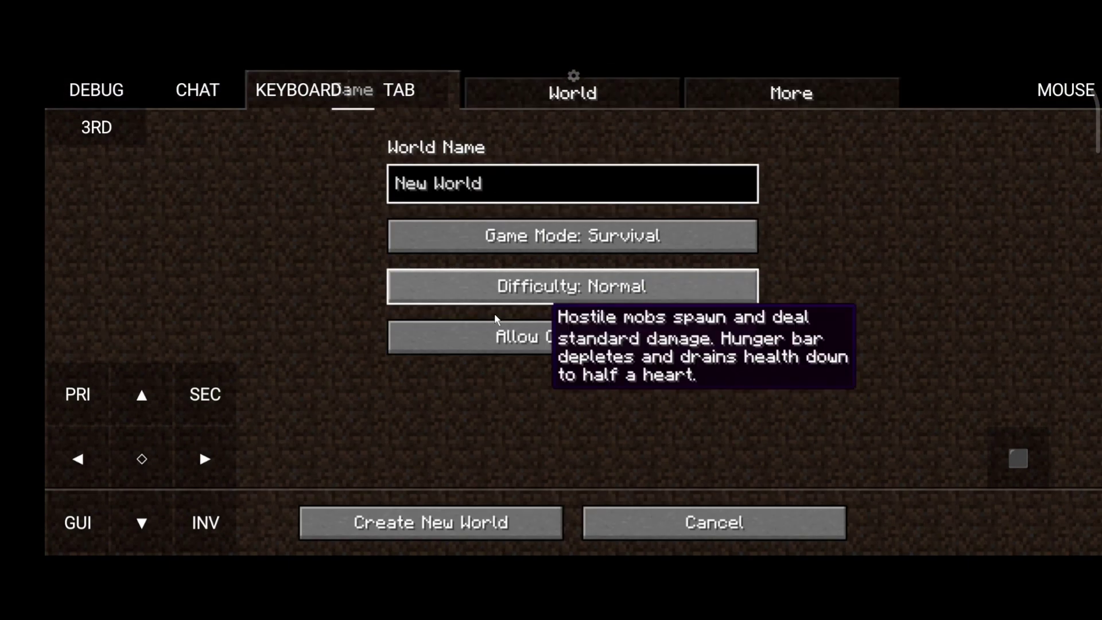
left_click(562, 251)
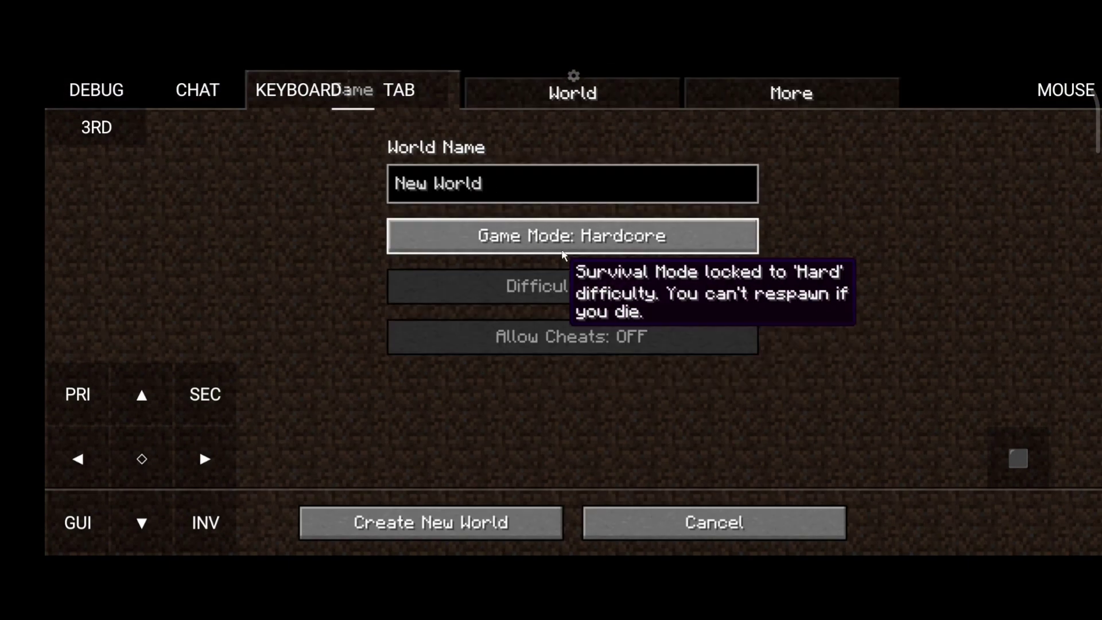
left_click(562, 251)
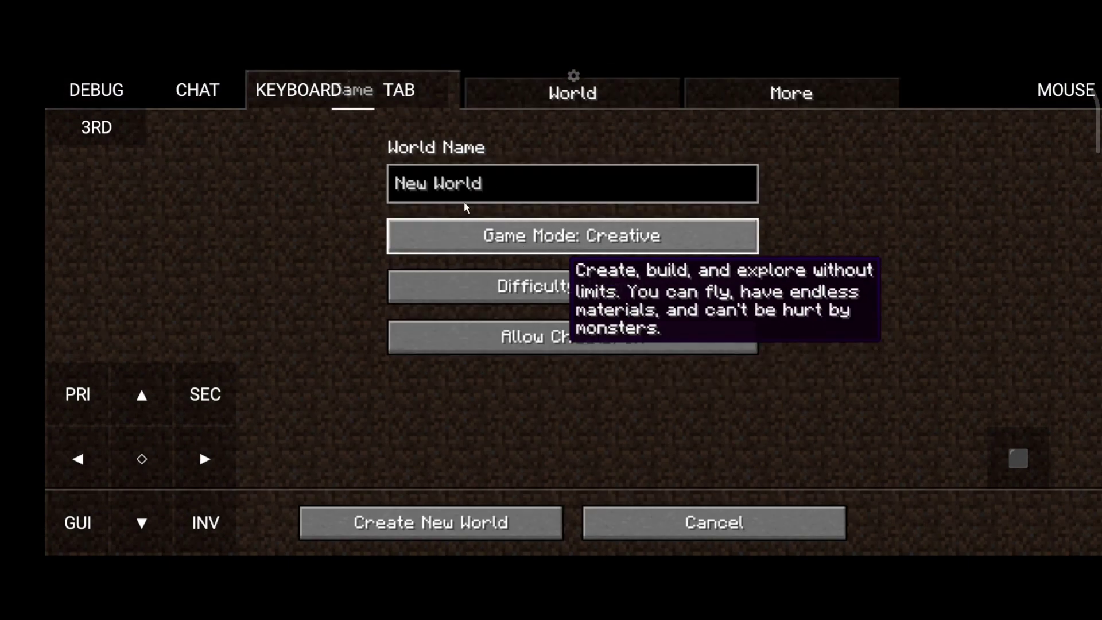
Name the world 'Test World', set difficulty to Hard, and create it
left_click(494, 184)
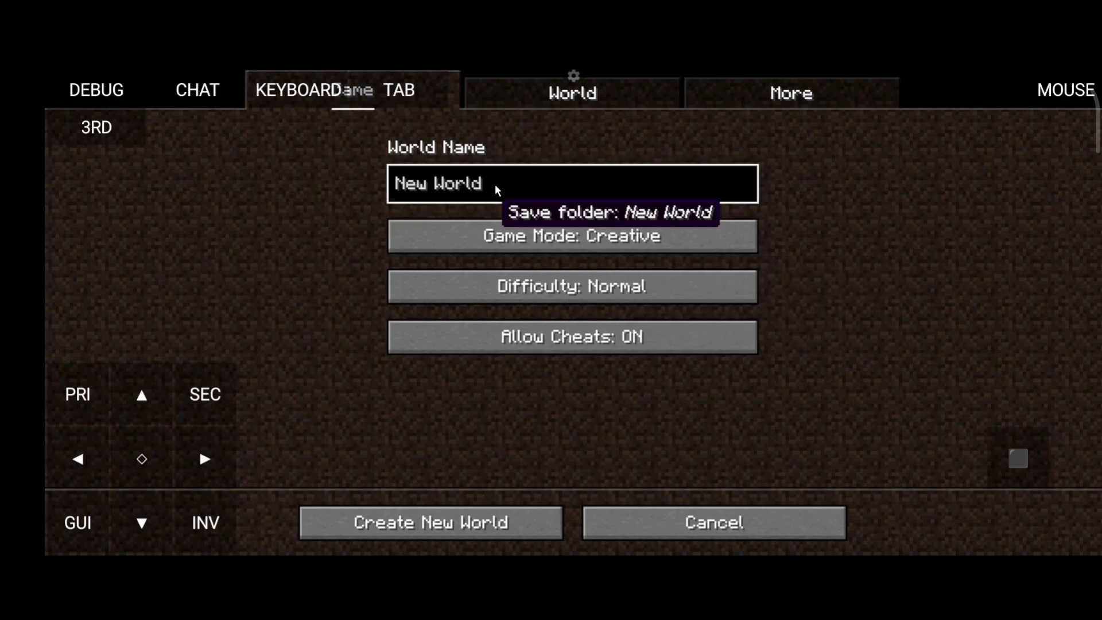
key("ctrl+a")
key("BackSpace")
type("Test World")
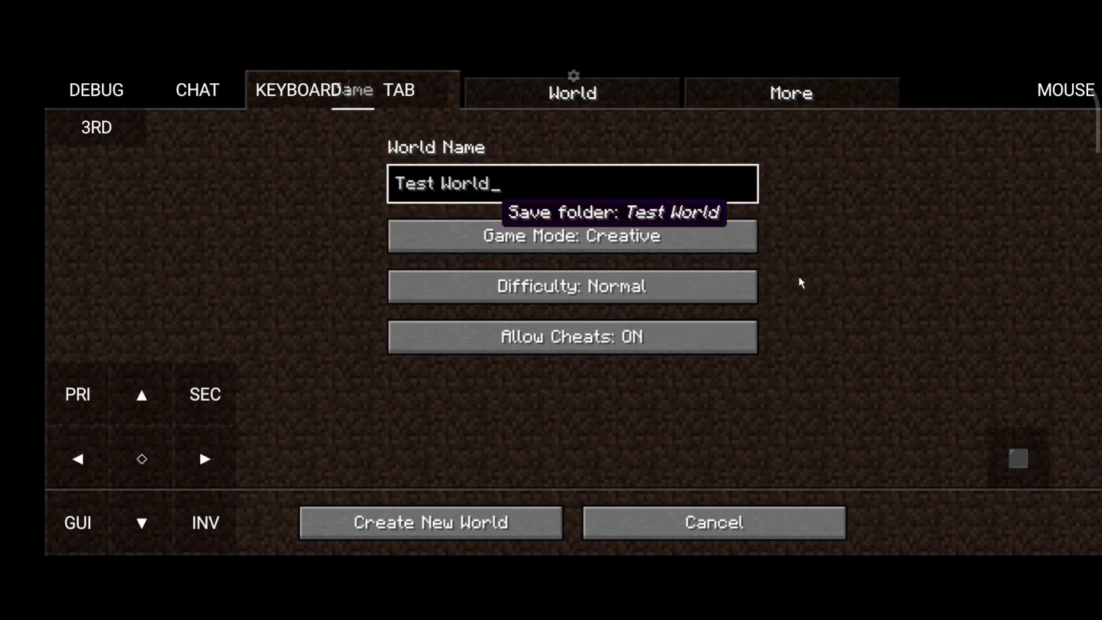
left_click(580, 284)
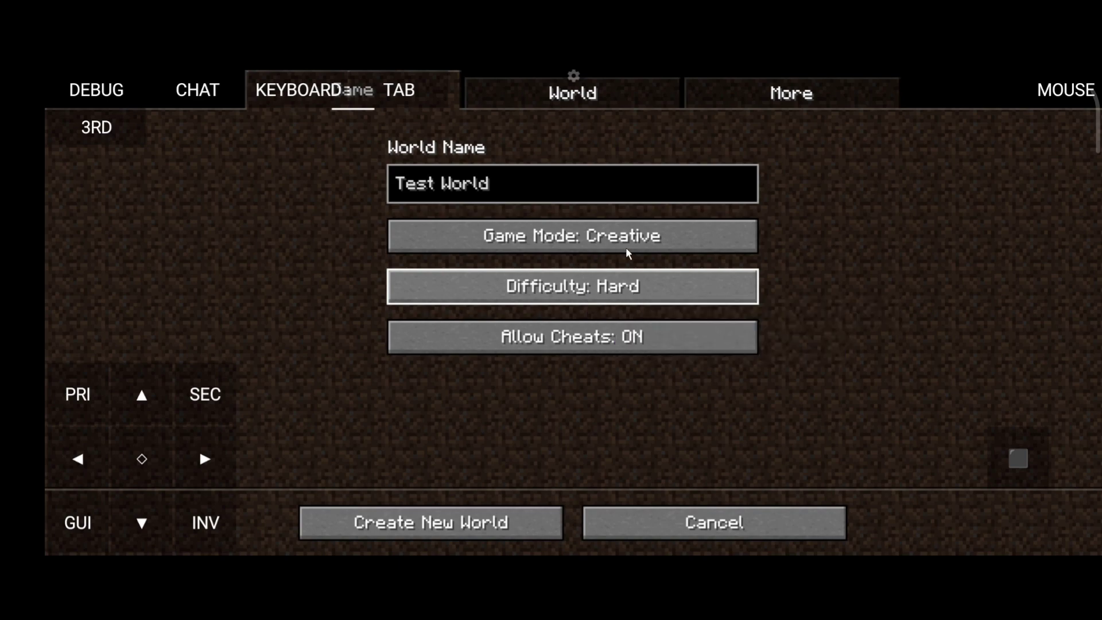
left_click(432, 528)
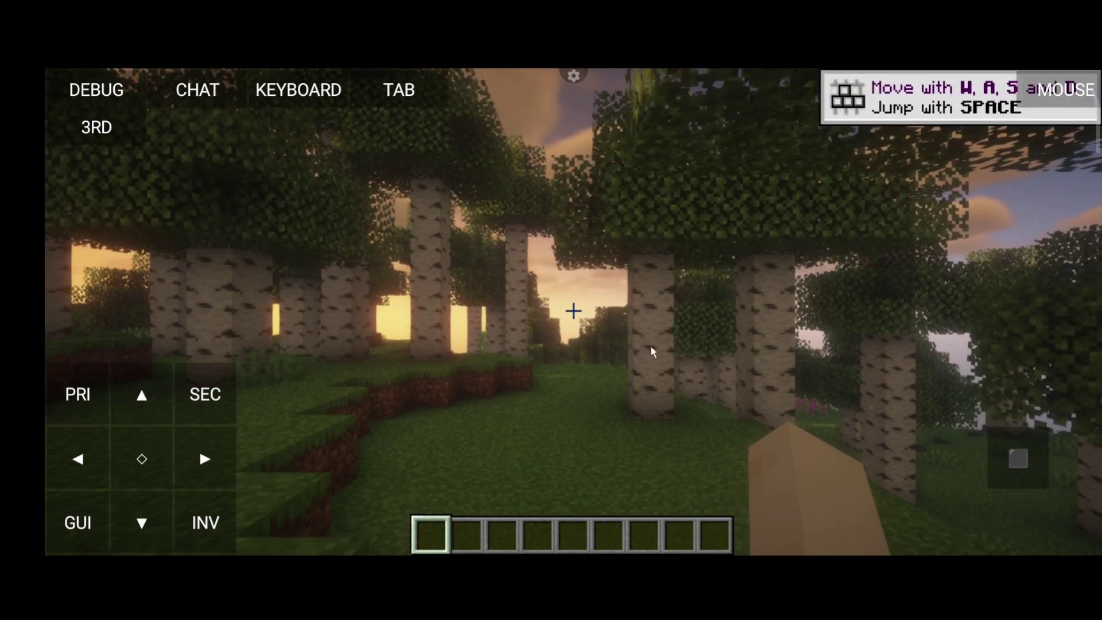
Walk forward into the birch trees and look around the shader-lit forest
scroll(654, 343, "up", 2)
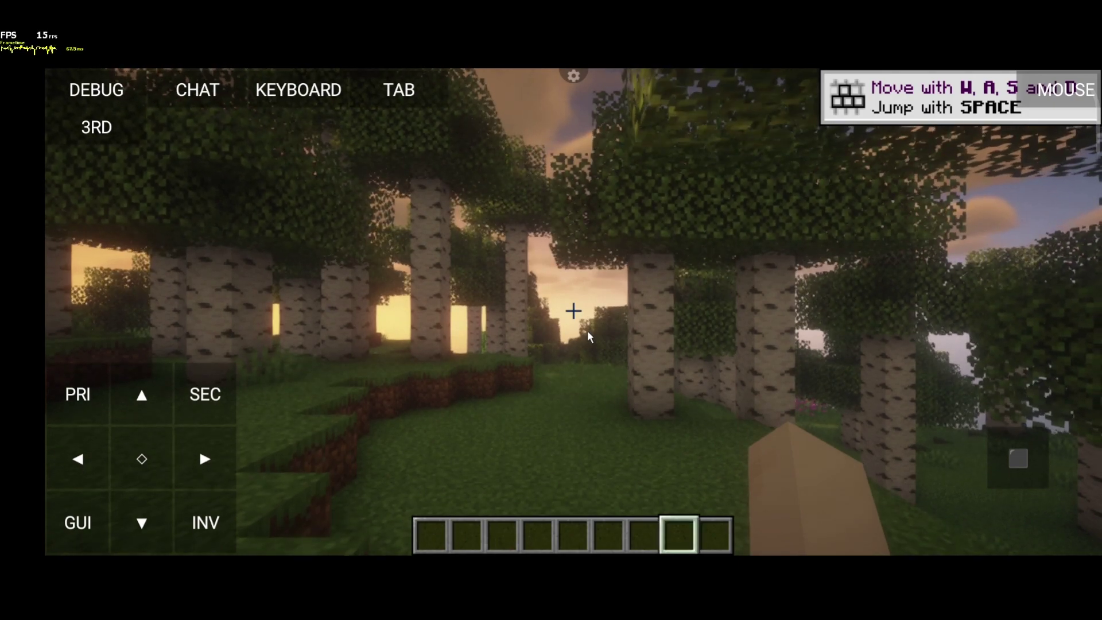
key("w")
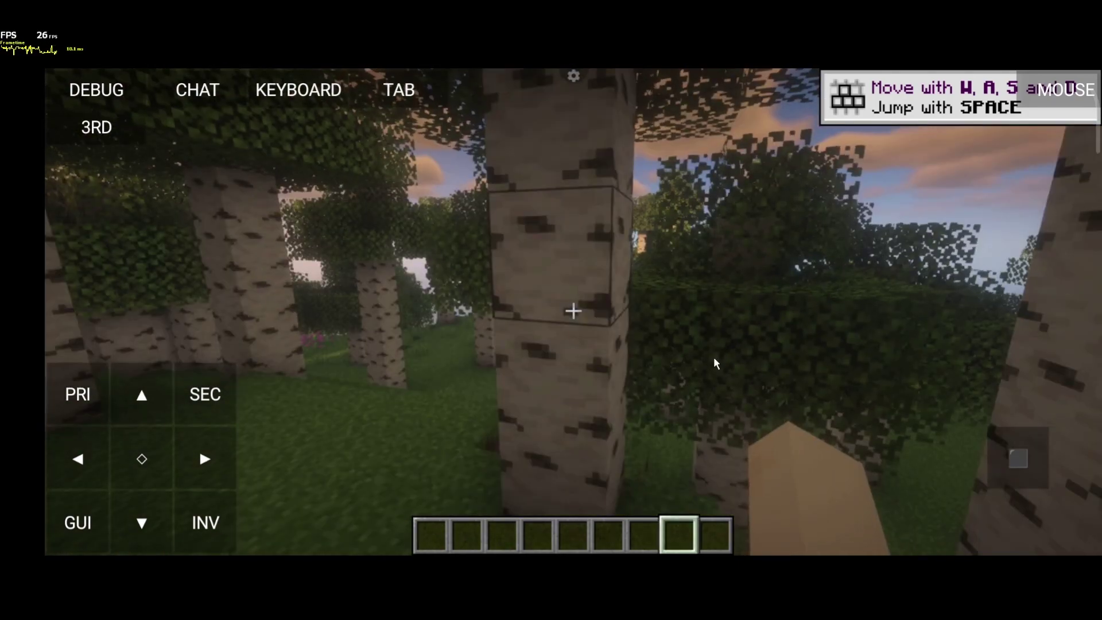
left_click_drag(713, 361, 607, 397)
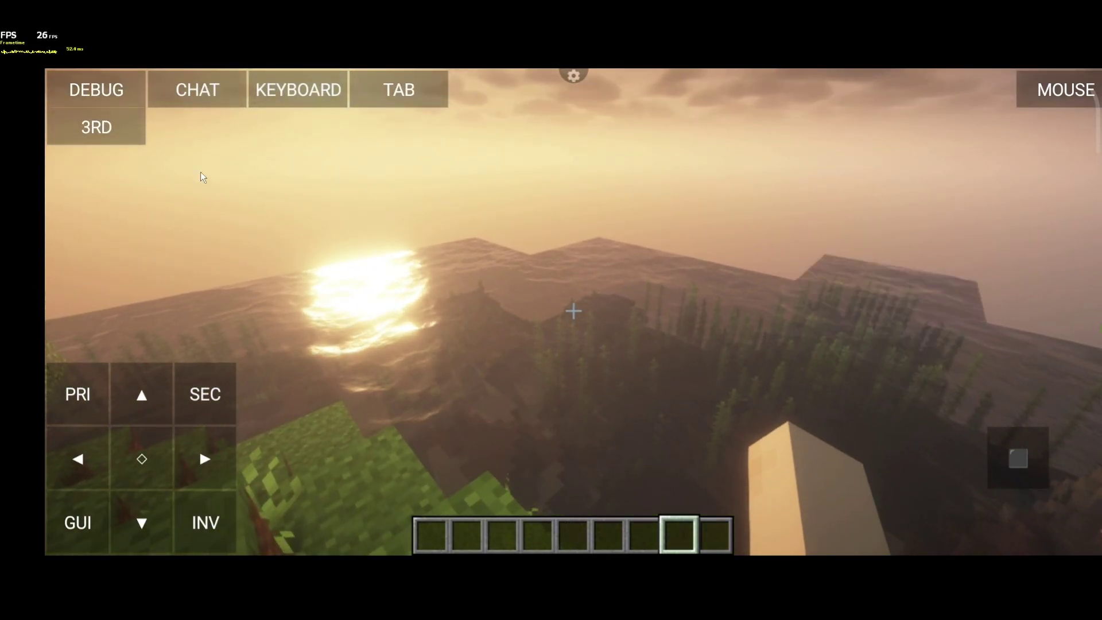
Switch the camera to third-person view facing the player character
left_click(112, 139)
left_click(111, 139)
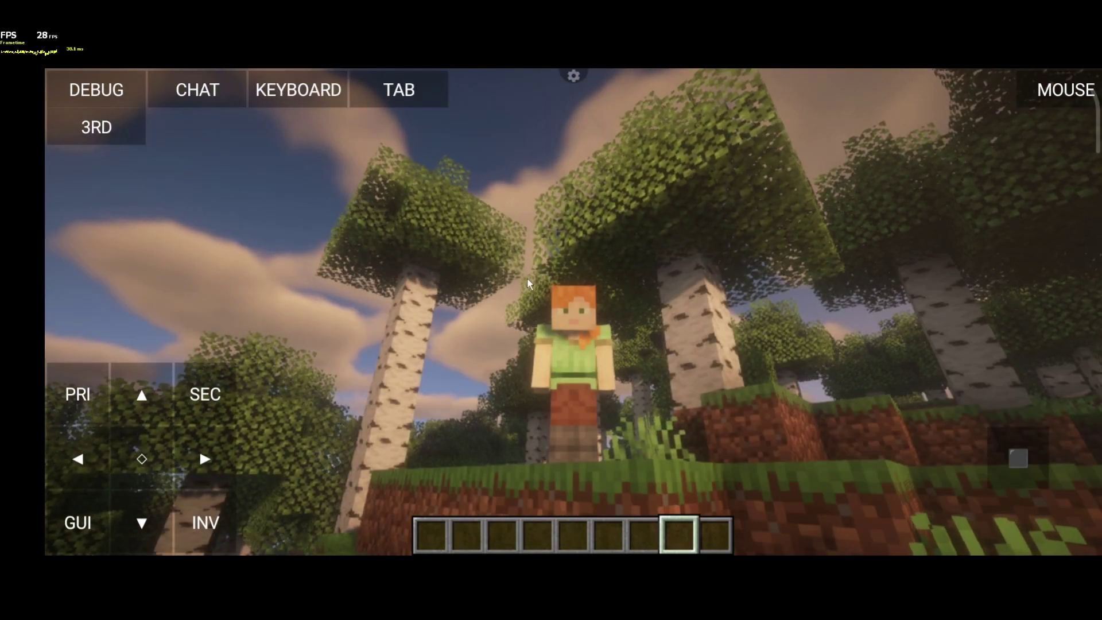
left_click_drag(527, 278, 591, 243)
Open and close the creative inventory, then orbit the camera around the player
key("e")
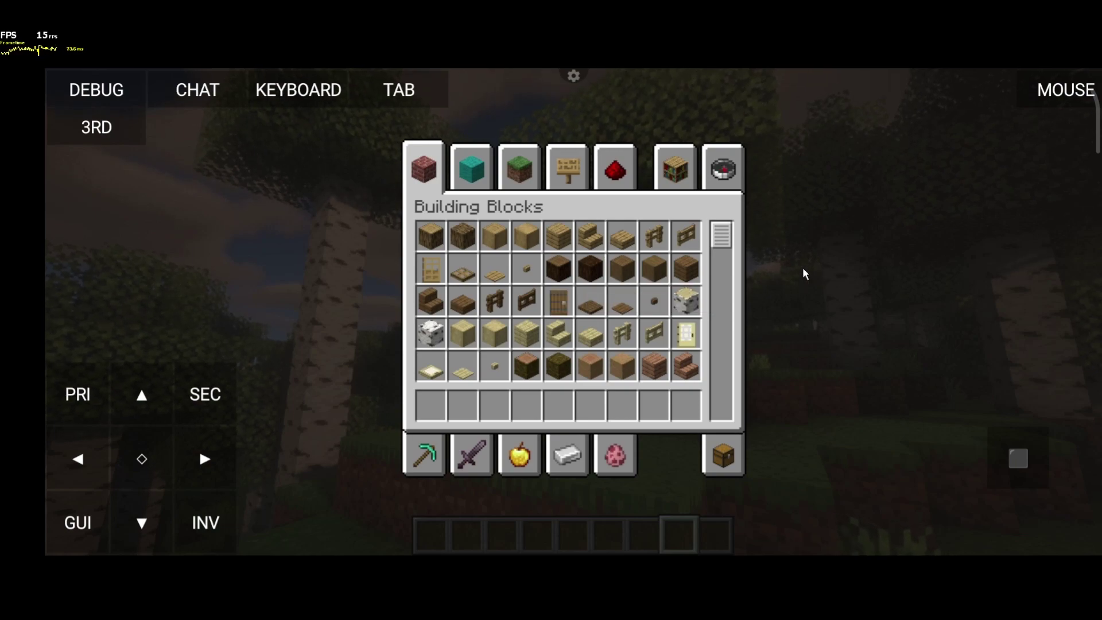
key("e")
left_click_drag(626, 328, 659, 329)
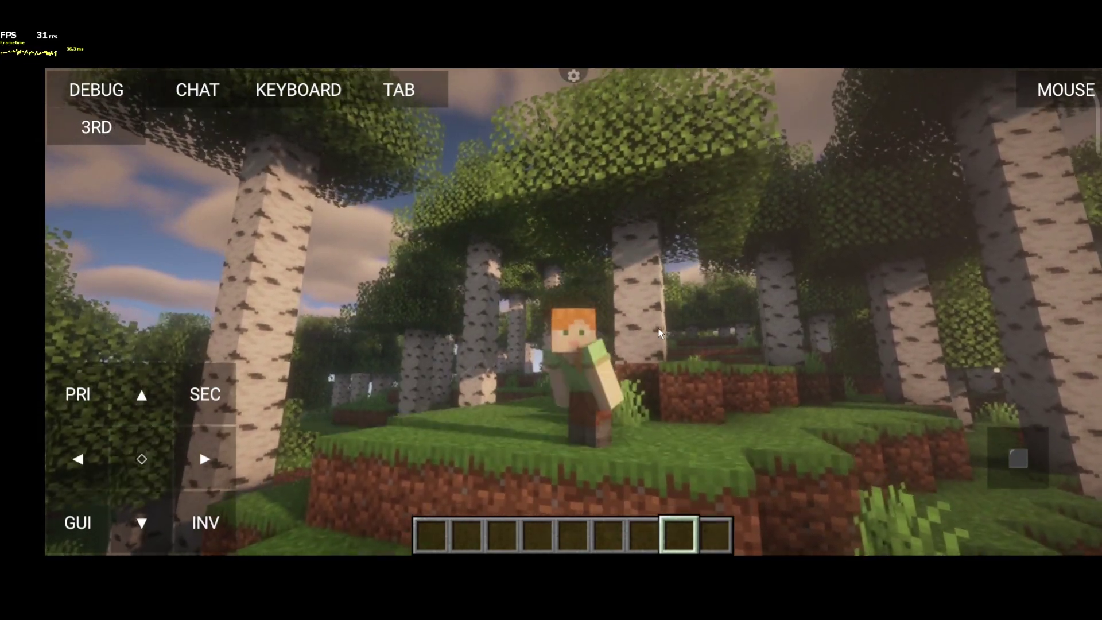
left_click(141, 459)
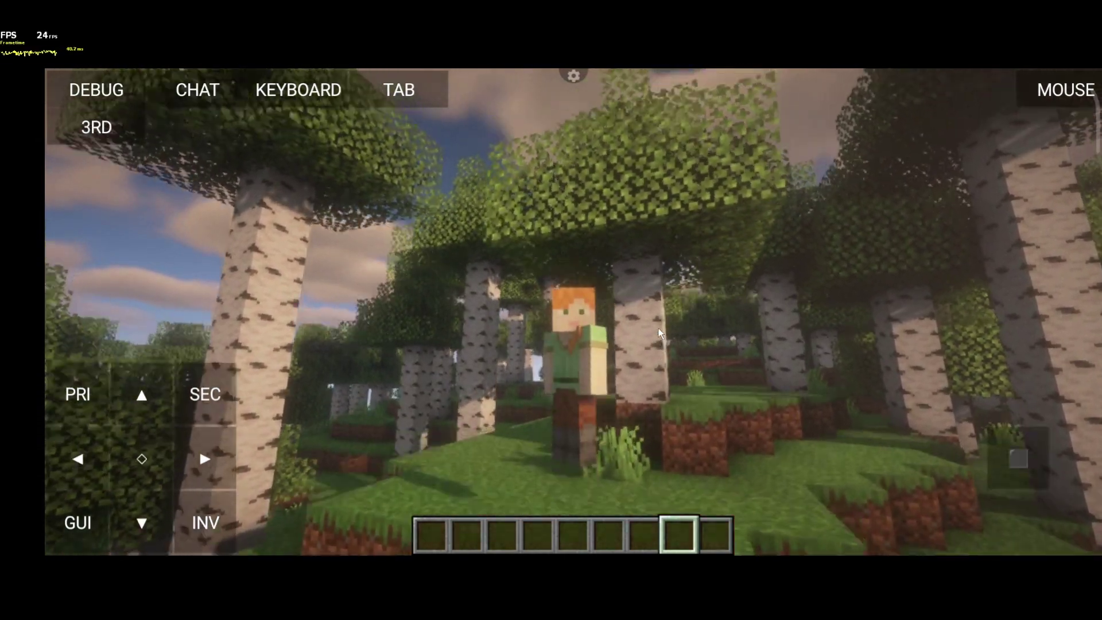